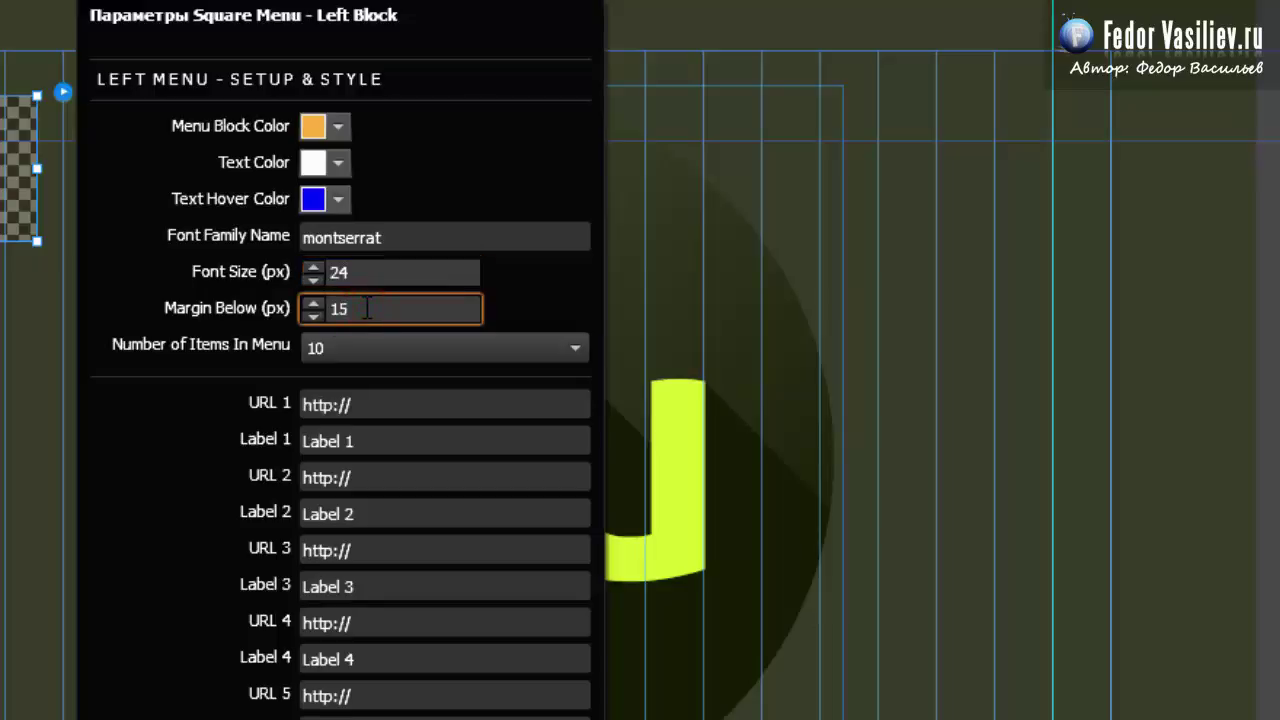
Step: Set Label 1 of the Square Menu - Left Block to "школа", keeping 10 menu items
click(328, 350)
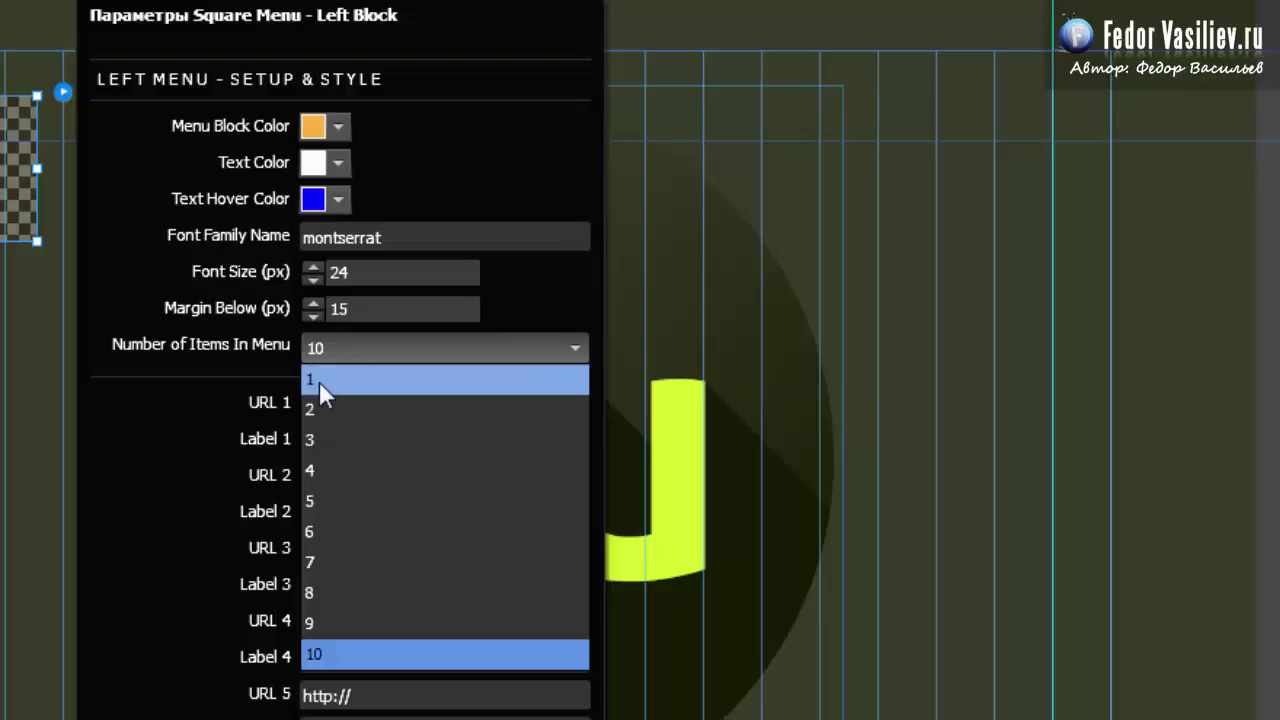
click(150, 460)
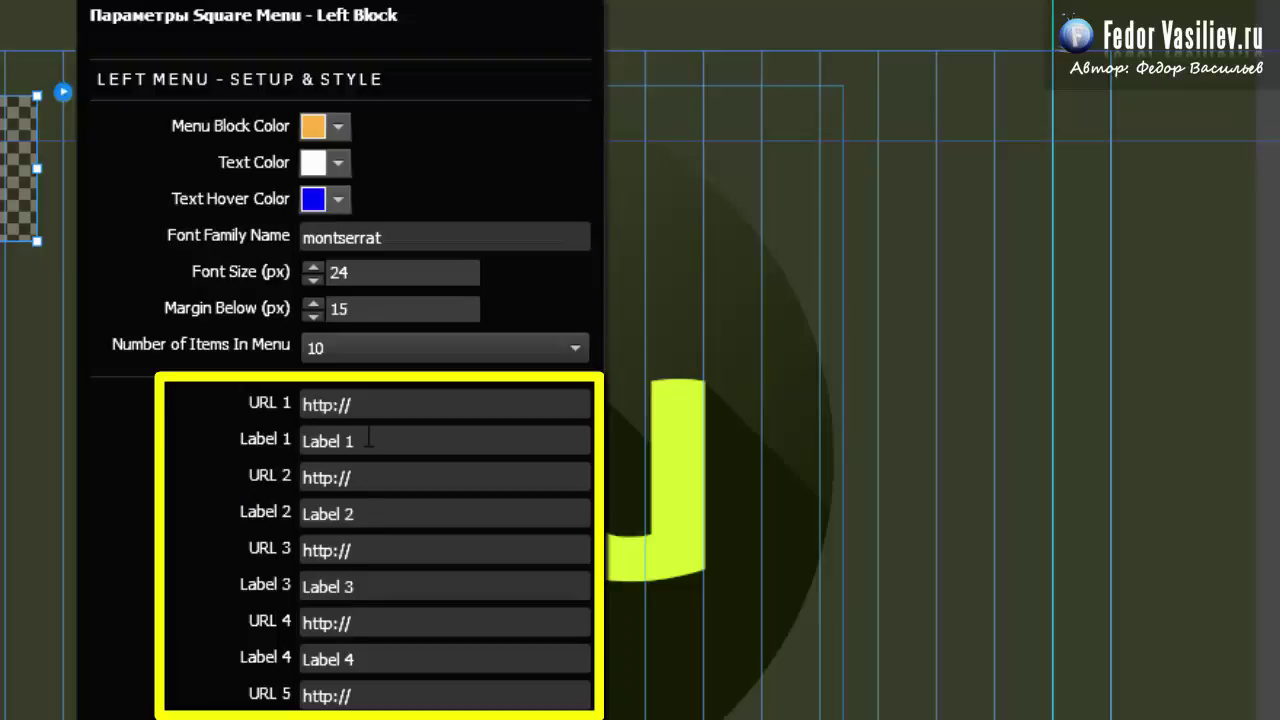
click(386, 404)
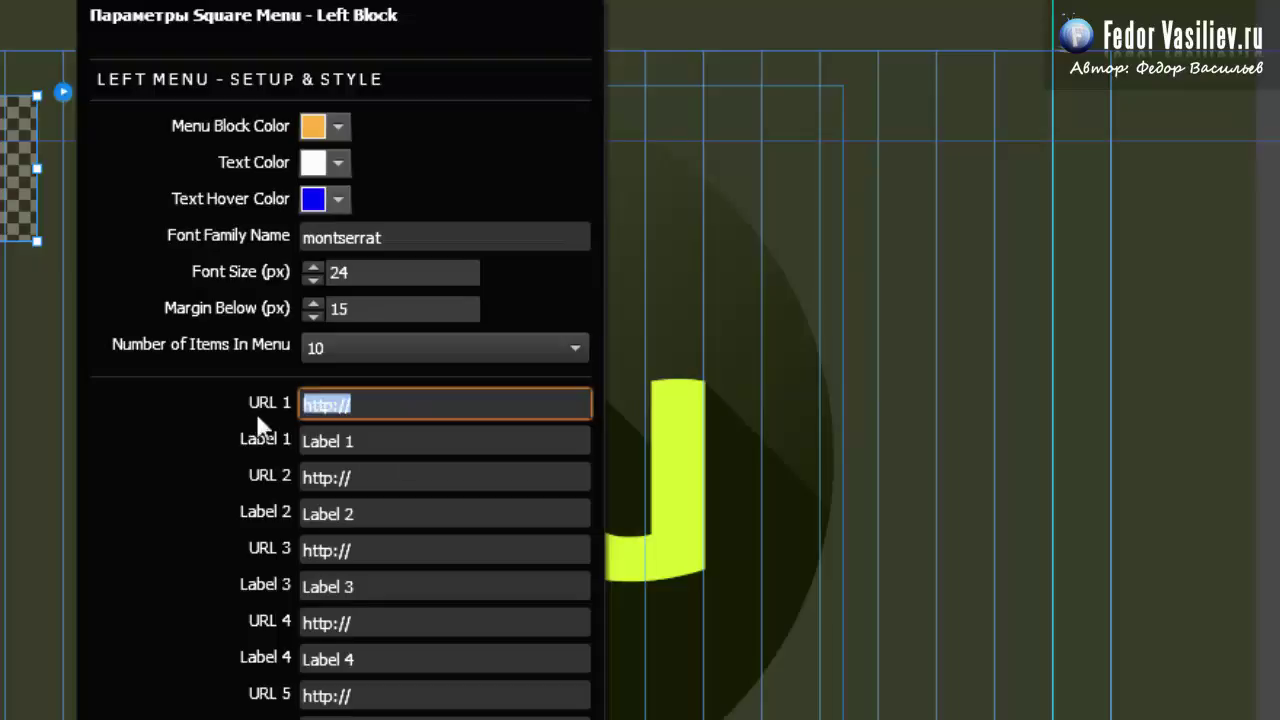
click(386, 437)
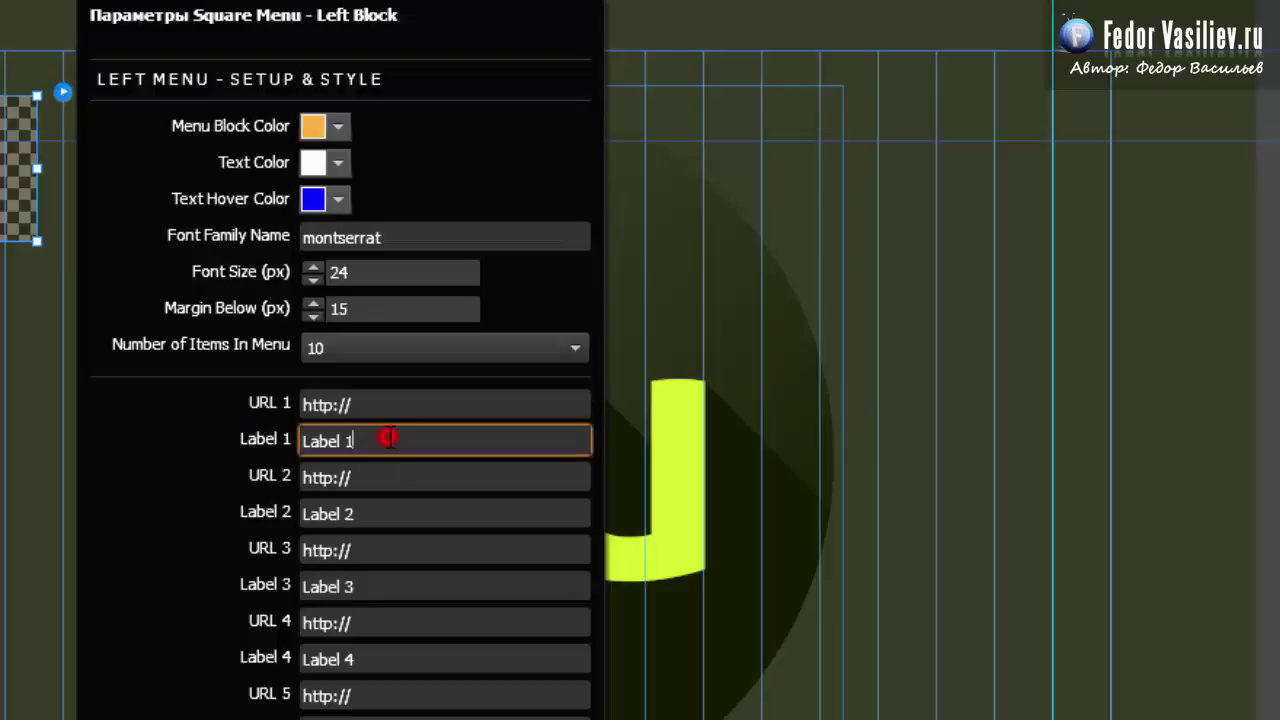
drag(400, 437, 209, 438)
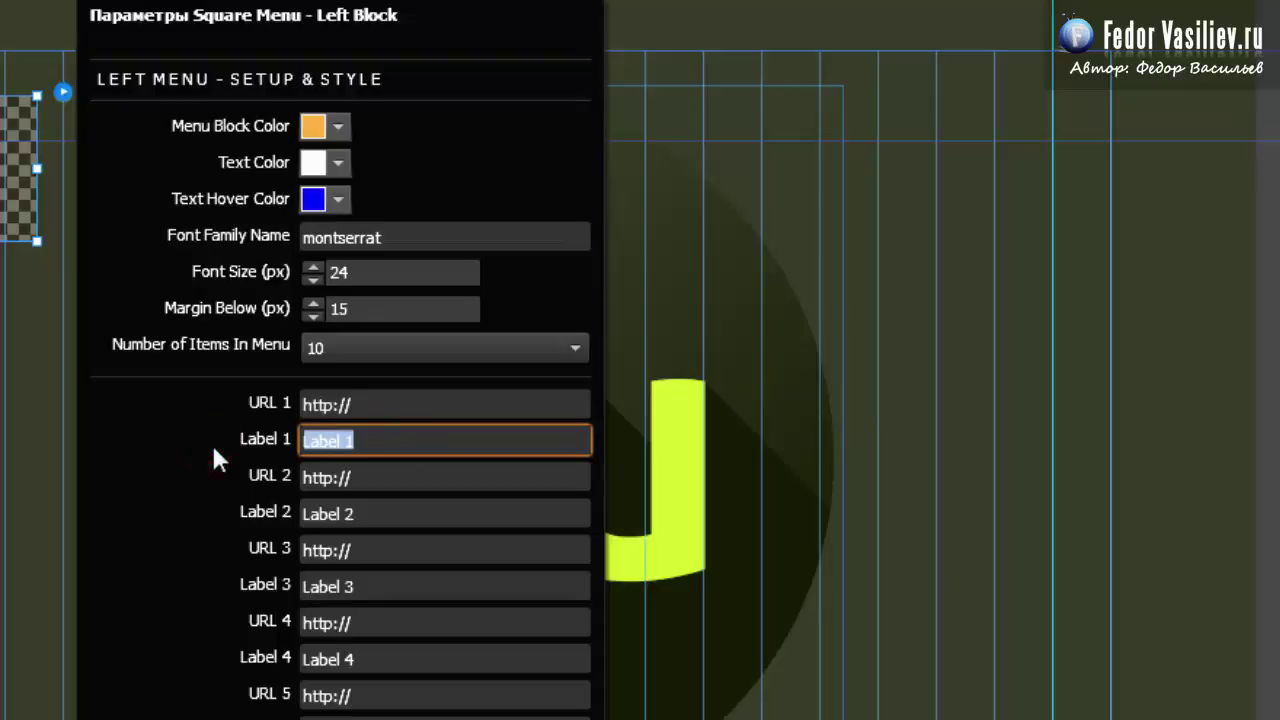
text(школа)
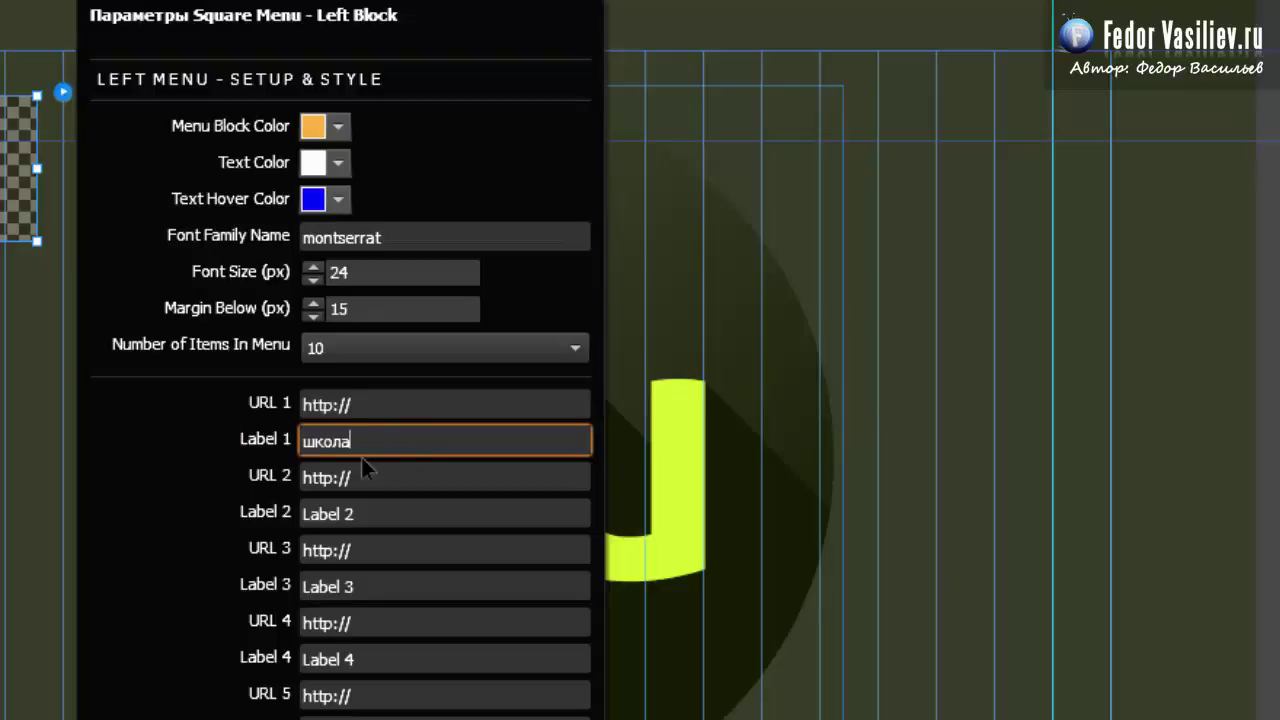
click(409, 433)
click(400, 397)
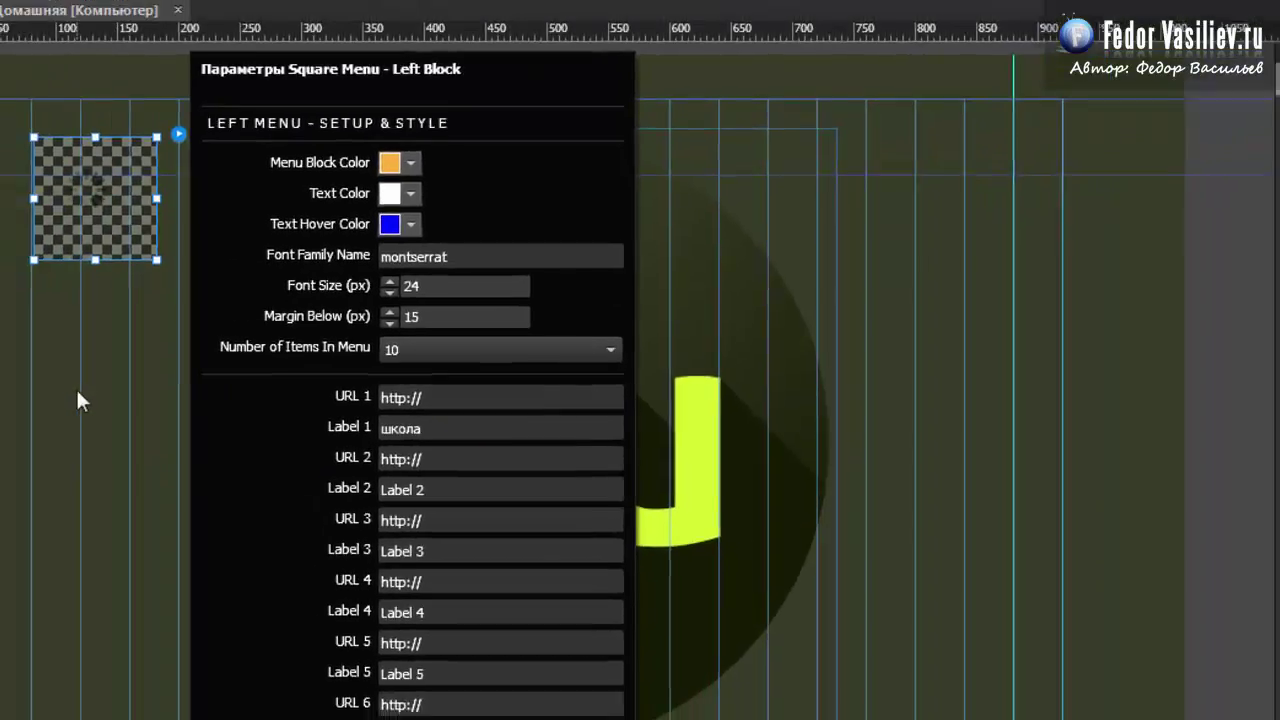
click(214, 380)
Step: Preview the page in the browser, then return to the page design
click(56, 12)
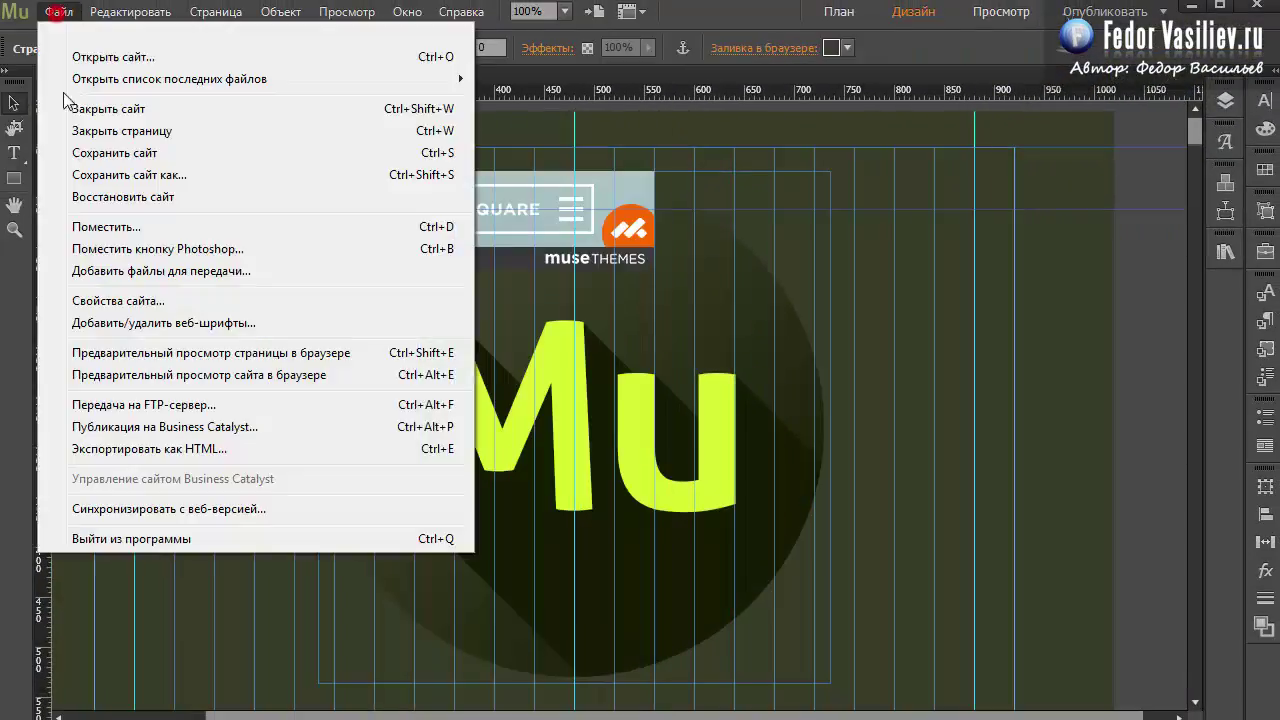
click(149, 352)
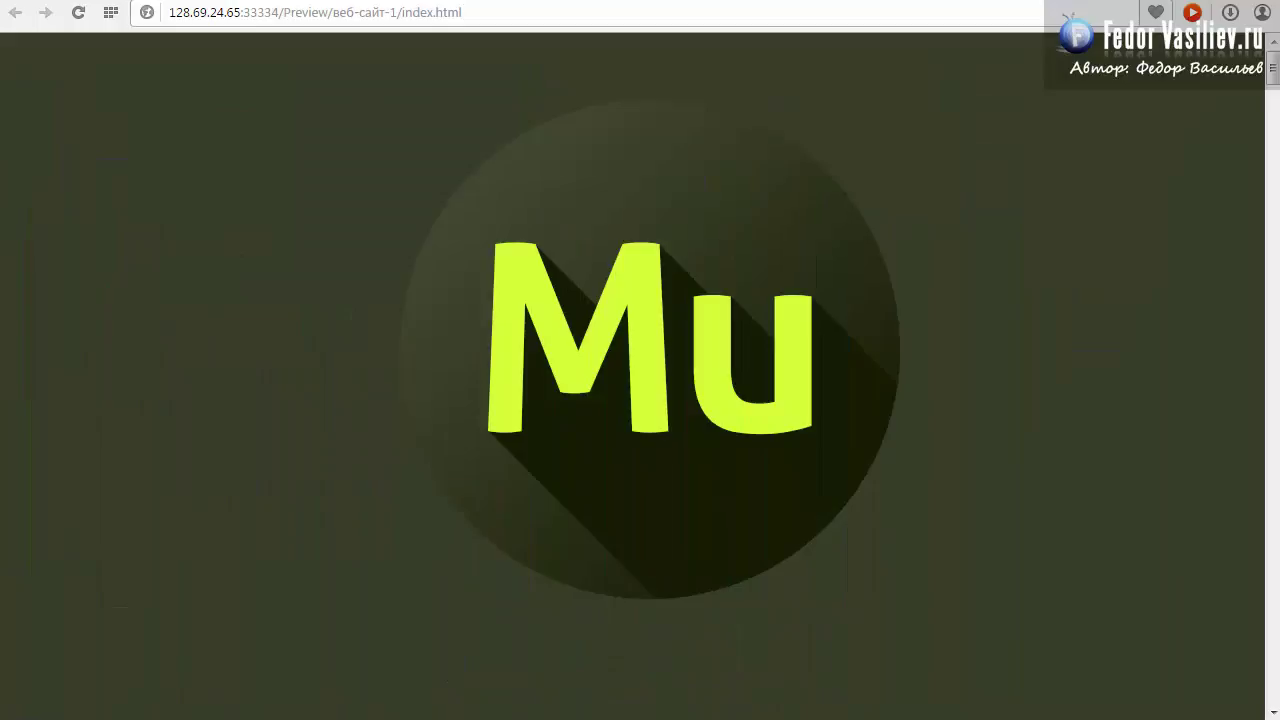
key(alt+Tab)
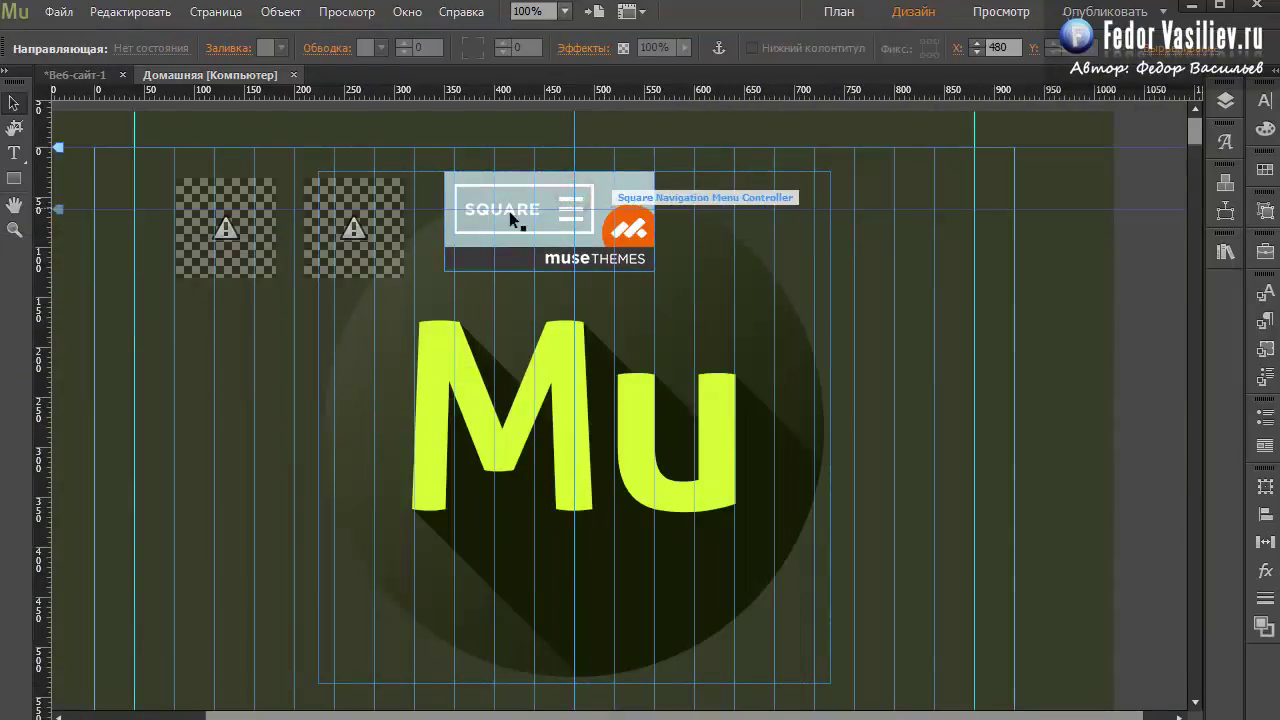
Step: Set the Menu Button Type of the Square Navigation Menu Controller to Generated Button
click(620, 211)
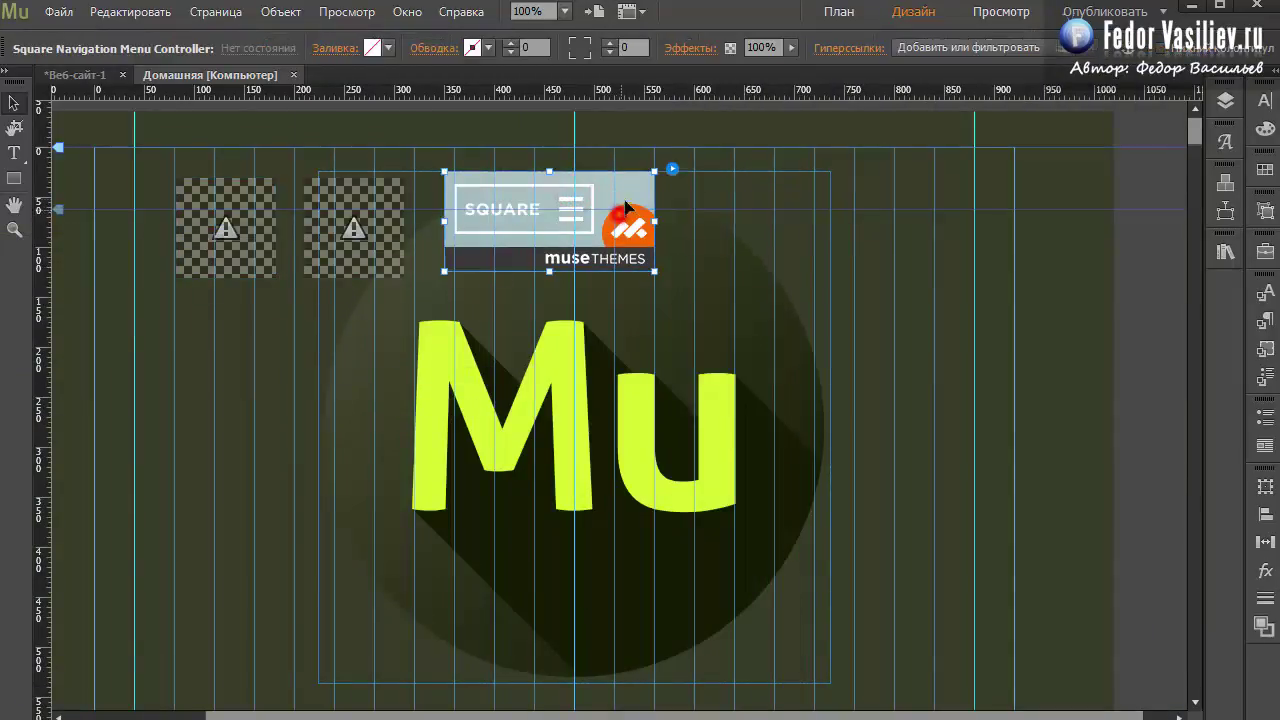
click(671, 171)
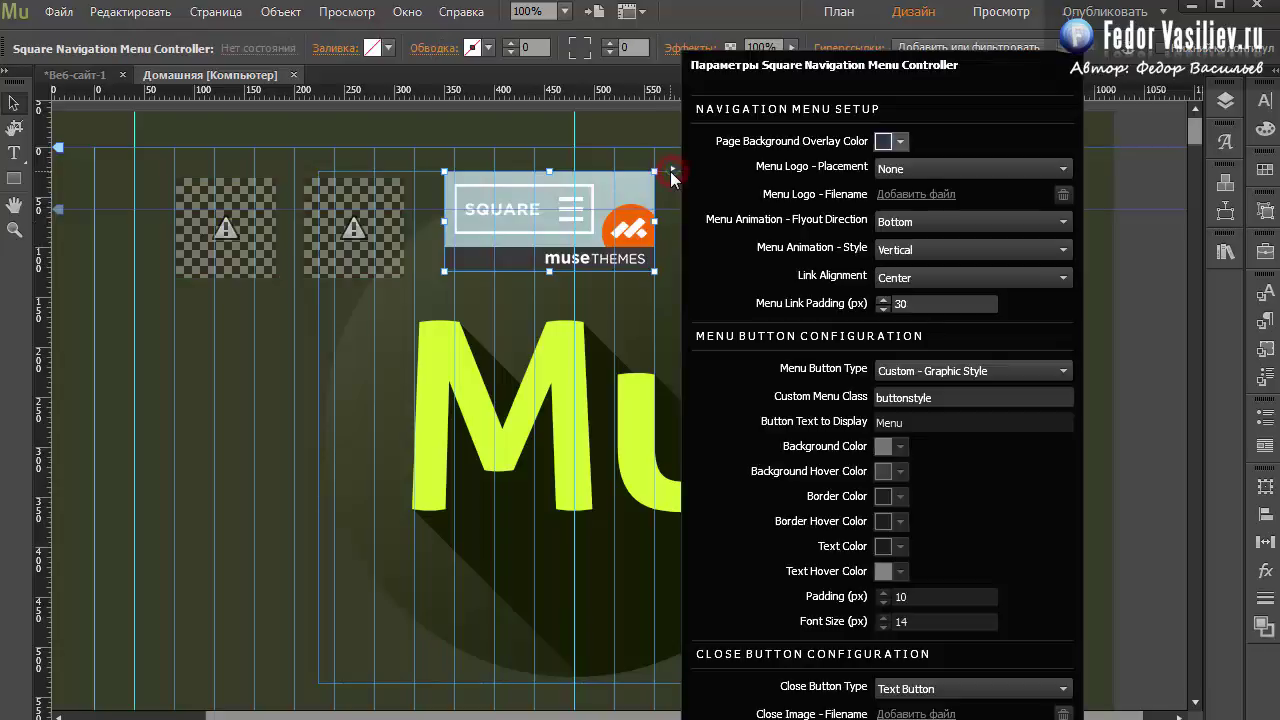
click(951, 375)
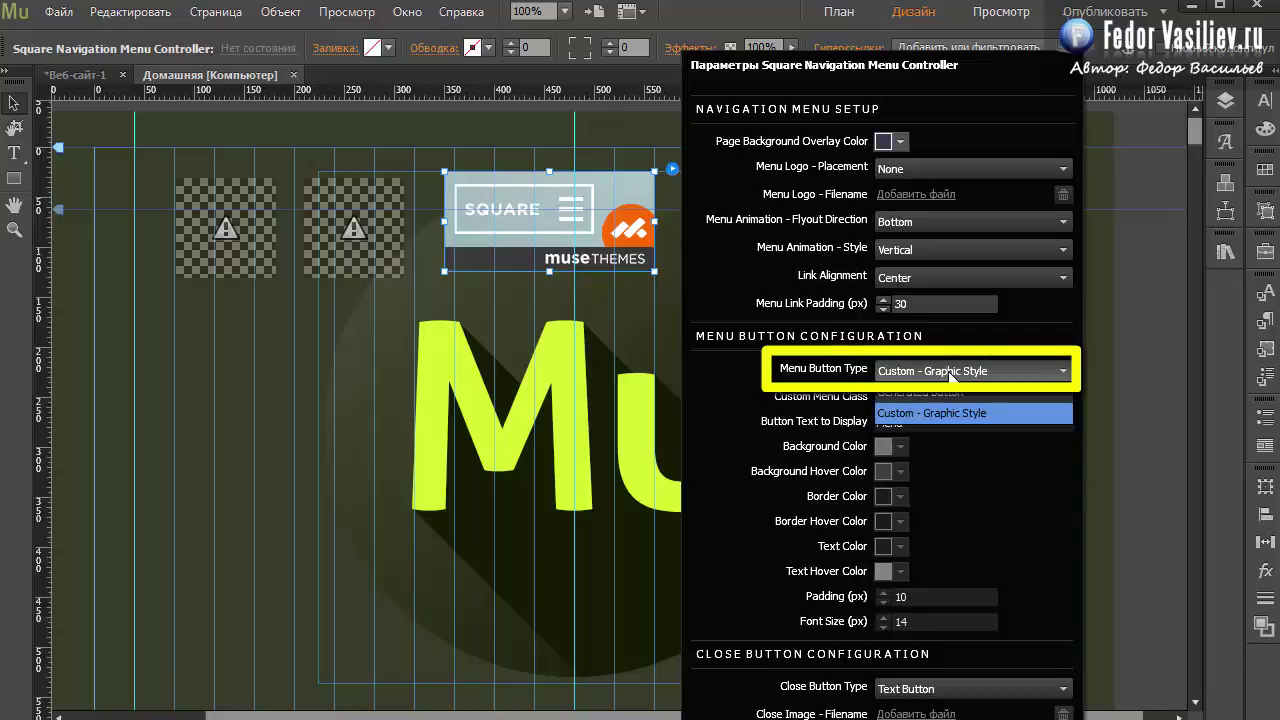
click(893, 390)
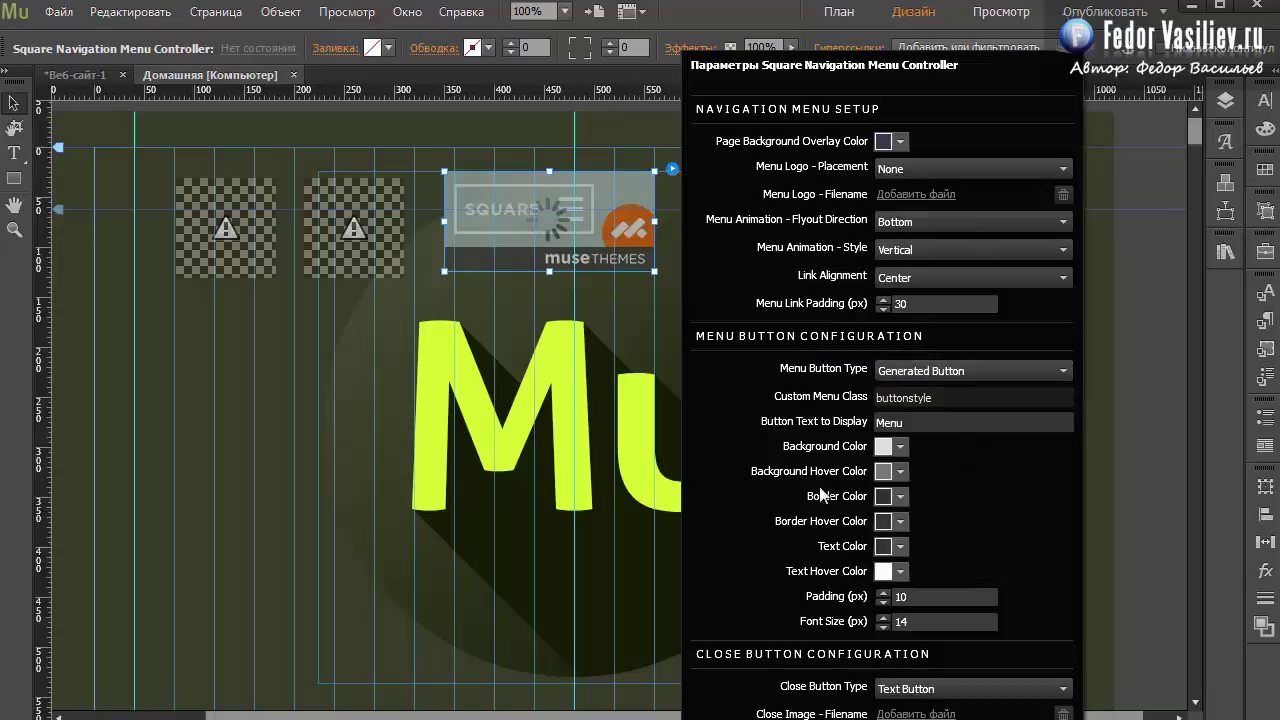
click(573, 368)
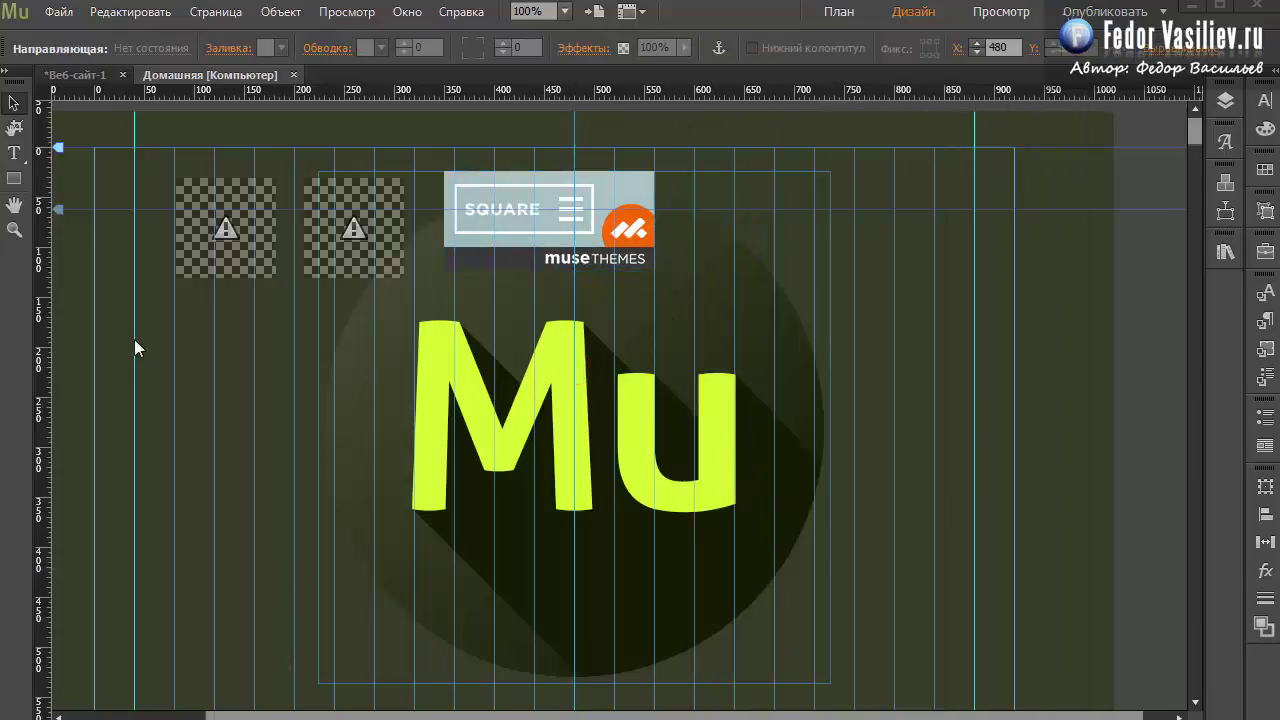
Step: Preview the page in the browser, open the two-block menu from its button and close it again
key(ctrl+shift+e)
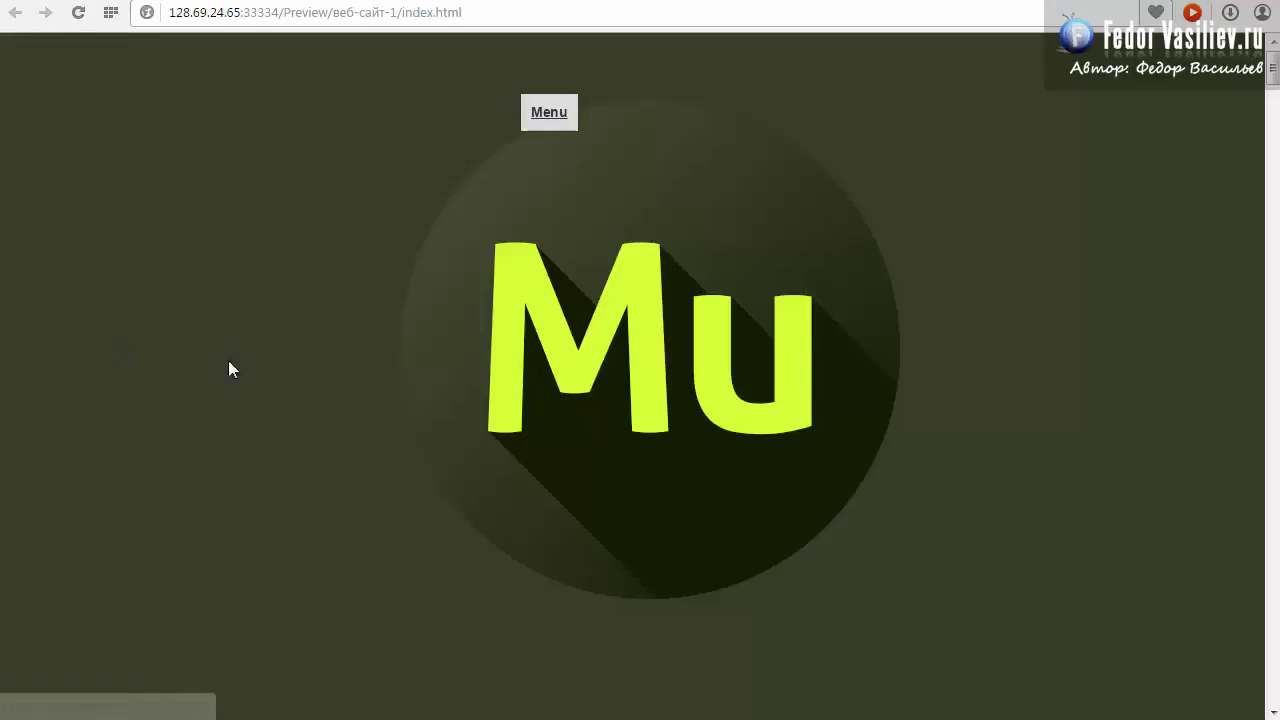
click(541, 118)
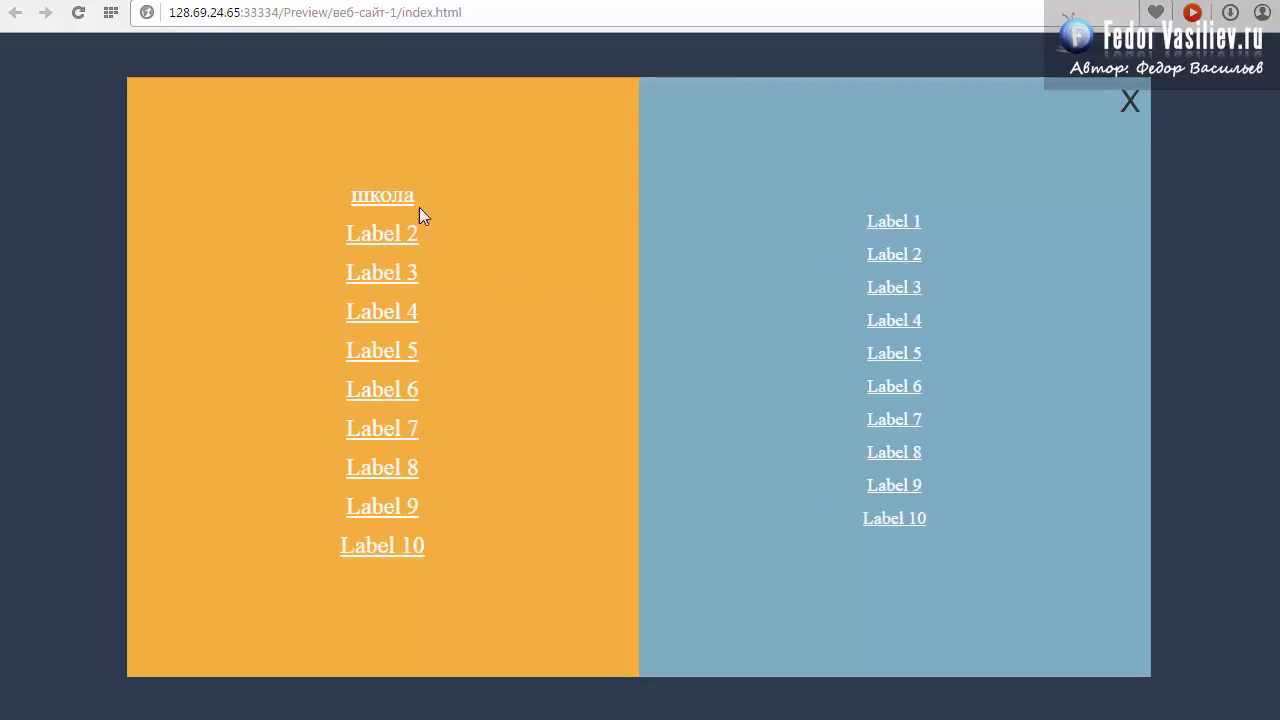
click(370, 215)
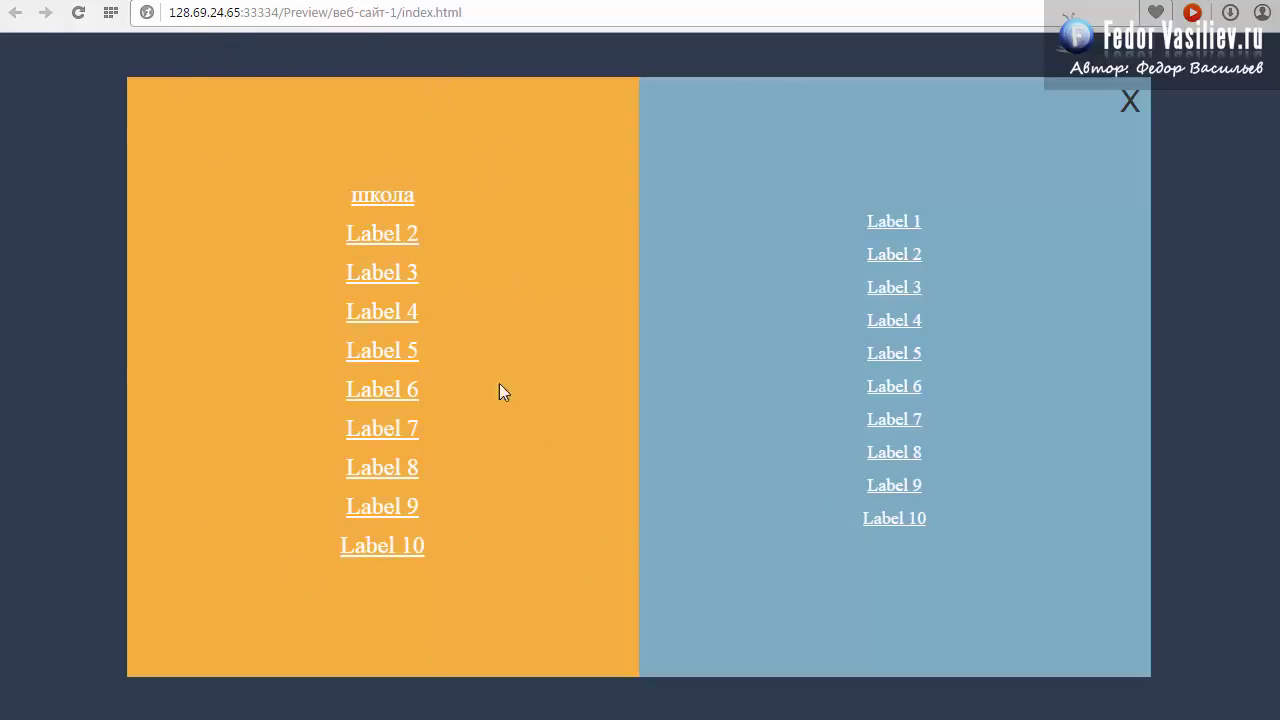
click(1130, 103)
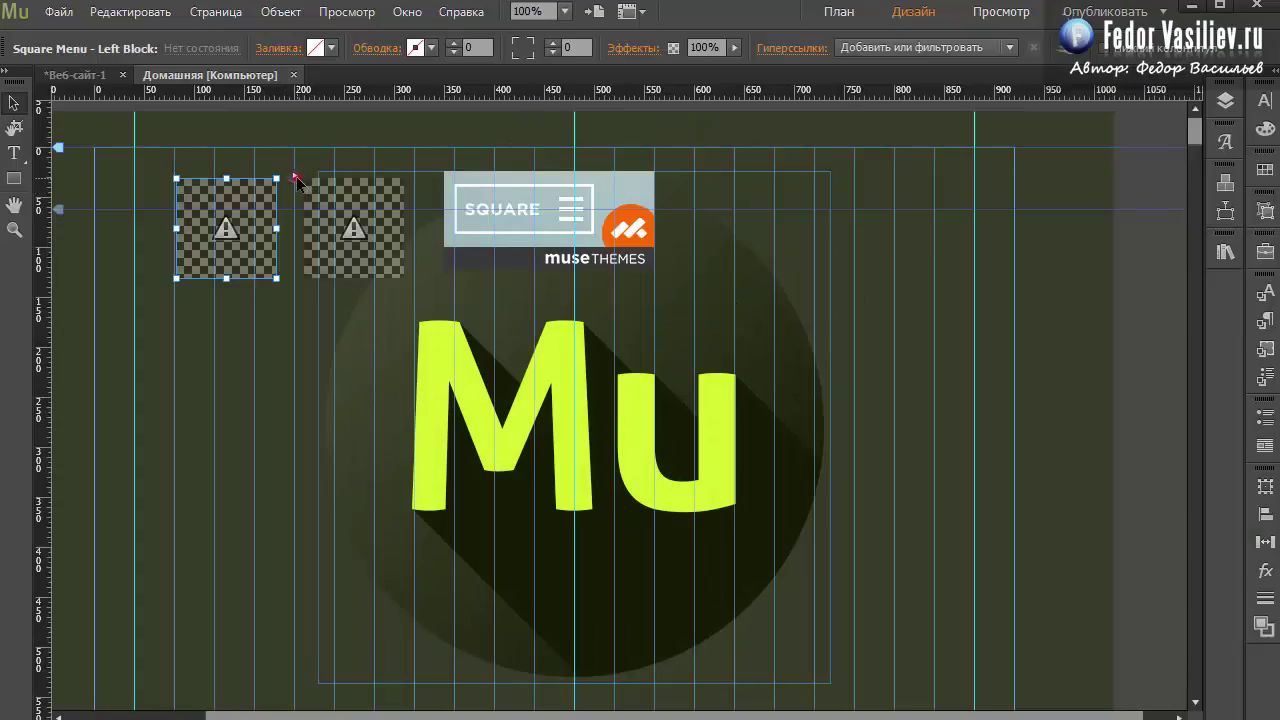
Step: Review the setup and style options of the left and right Square Menu blocks
click(294, 177)
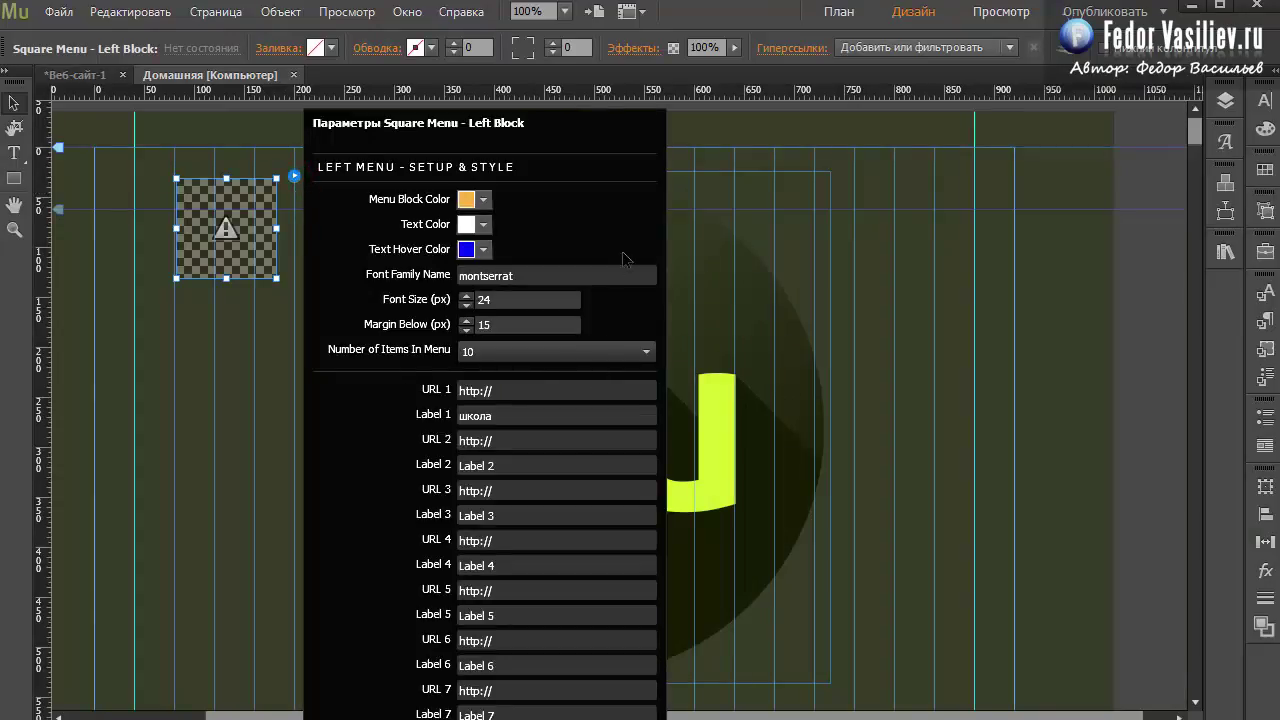
click(270, 310)
click(357, 251)
click(424, 180)
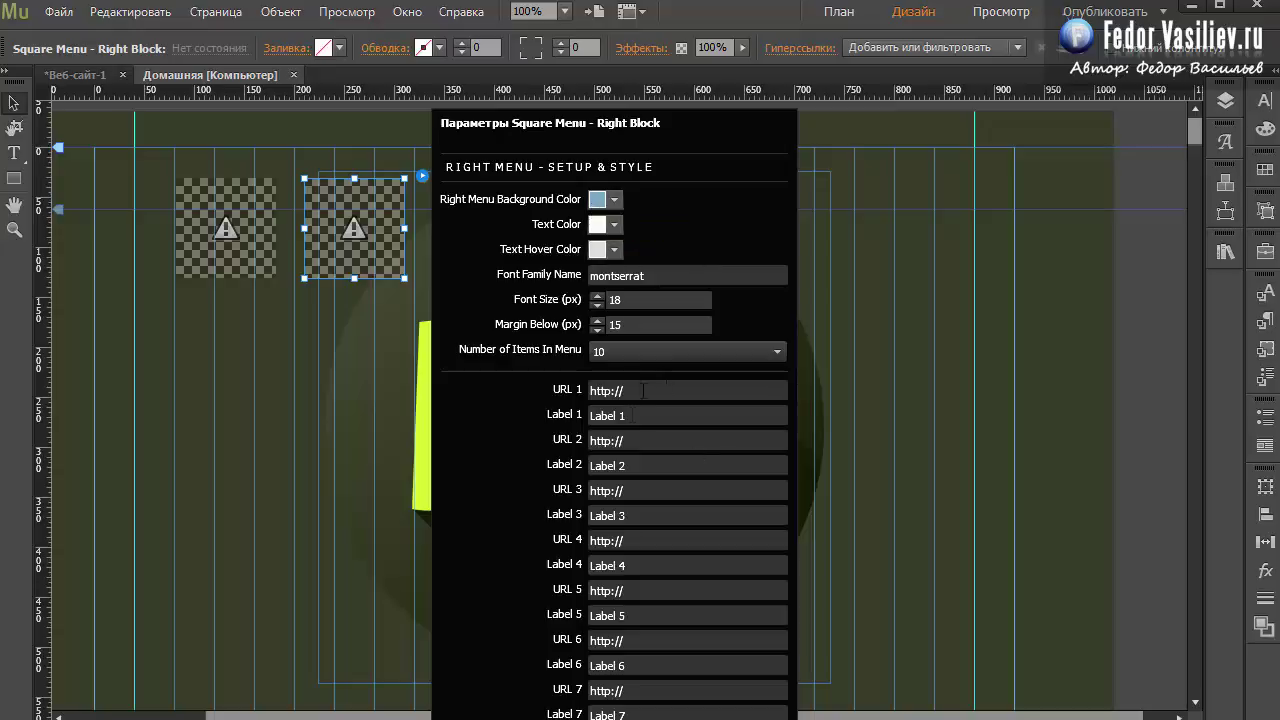
click(349, 350)
Step: Set the menu controller's Page Background Overlay Color to grey 7F7F7F
click(620, 200)
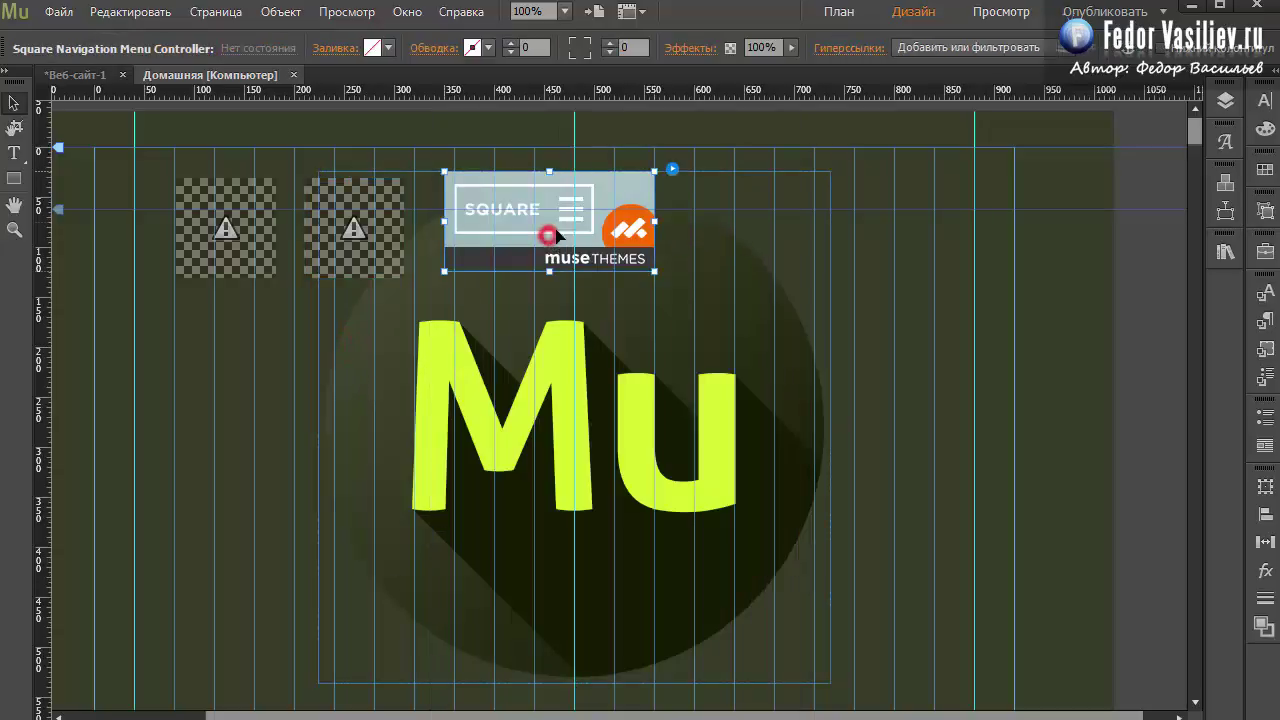
click(673, 170)
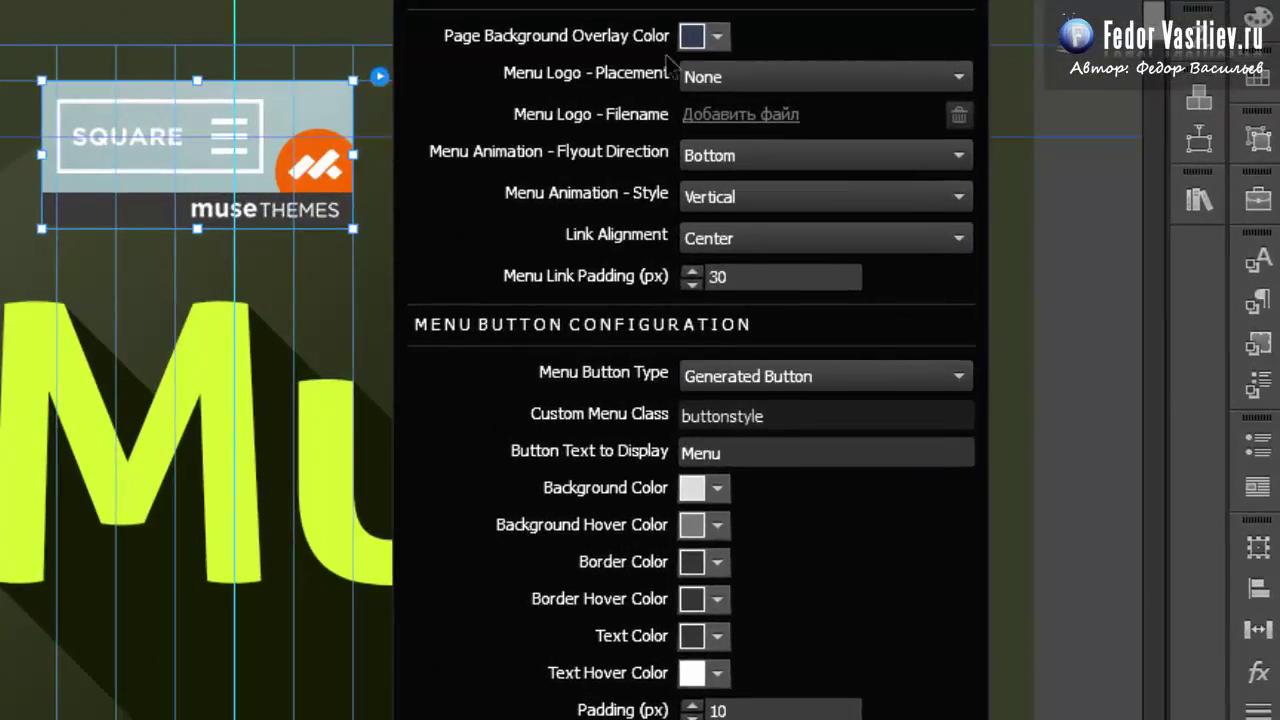
click(692, 32)
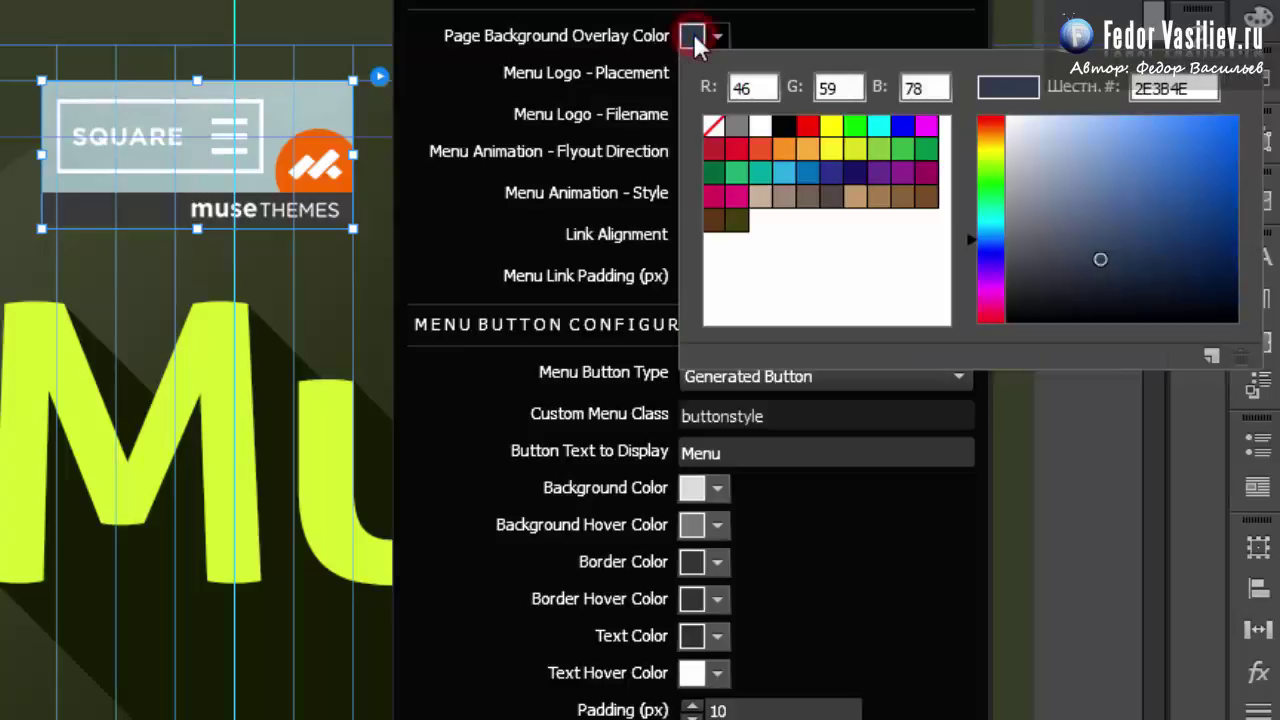
click(736, 125)
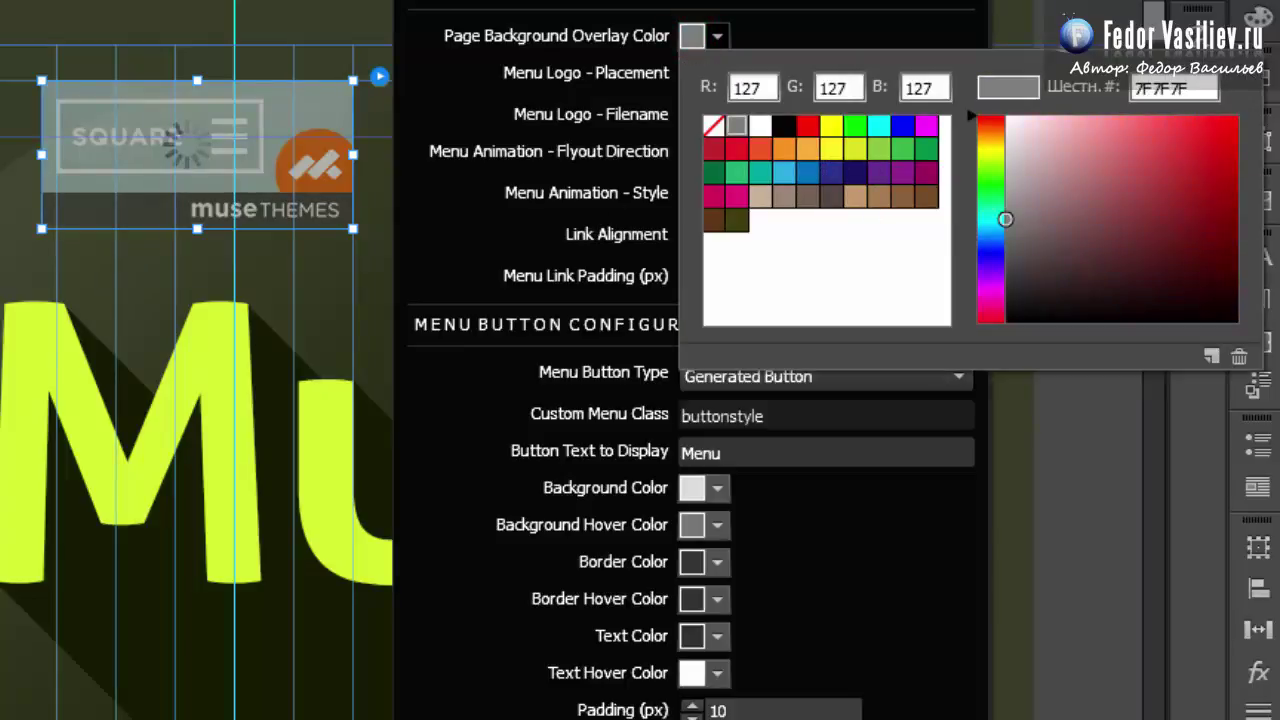
key(Escape)
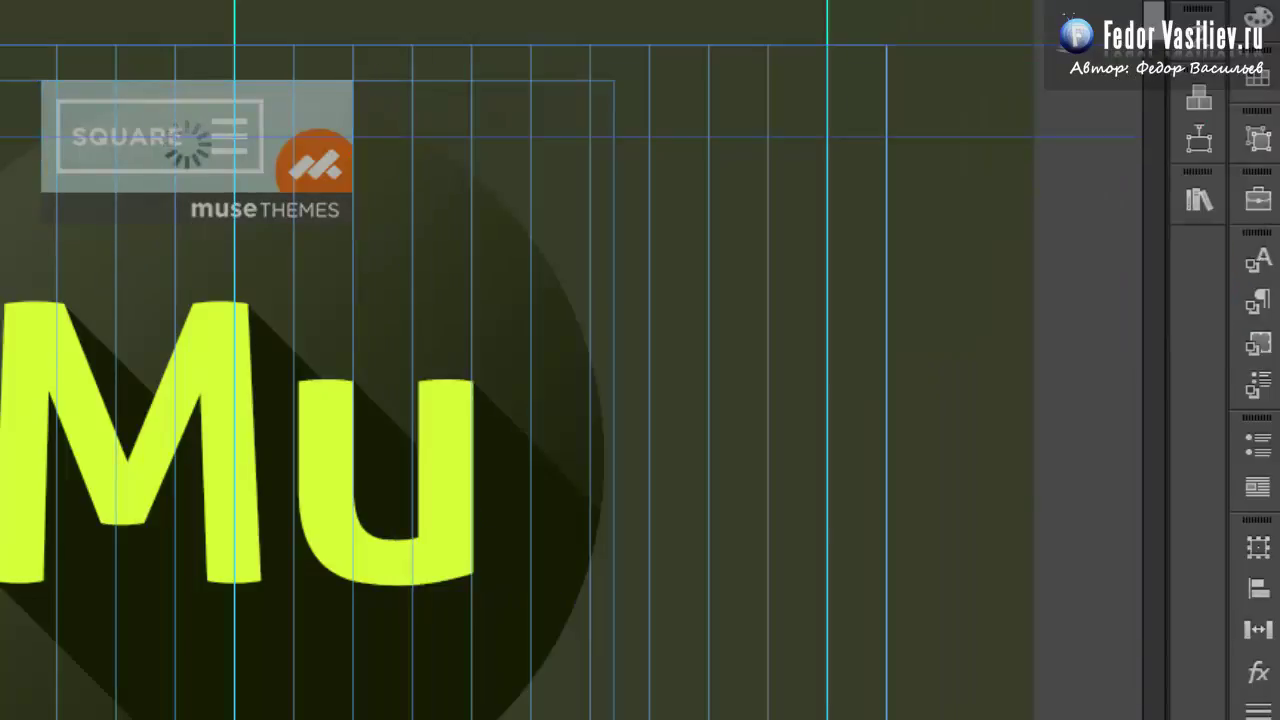
Step: Preview the page in the browser and check the overlay colour behind the opened menu
key(alt+f)
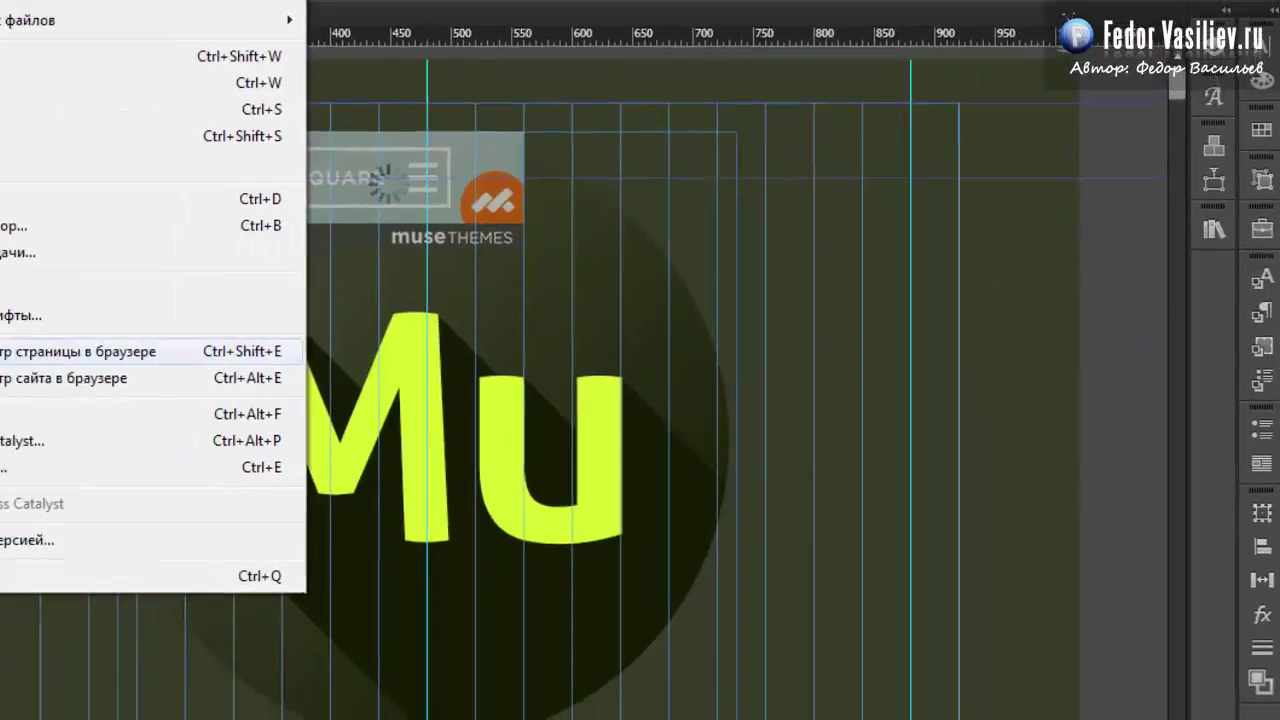
click(30, 351)
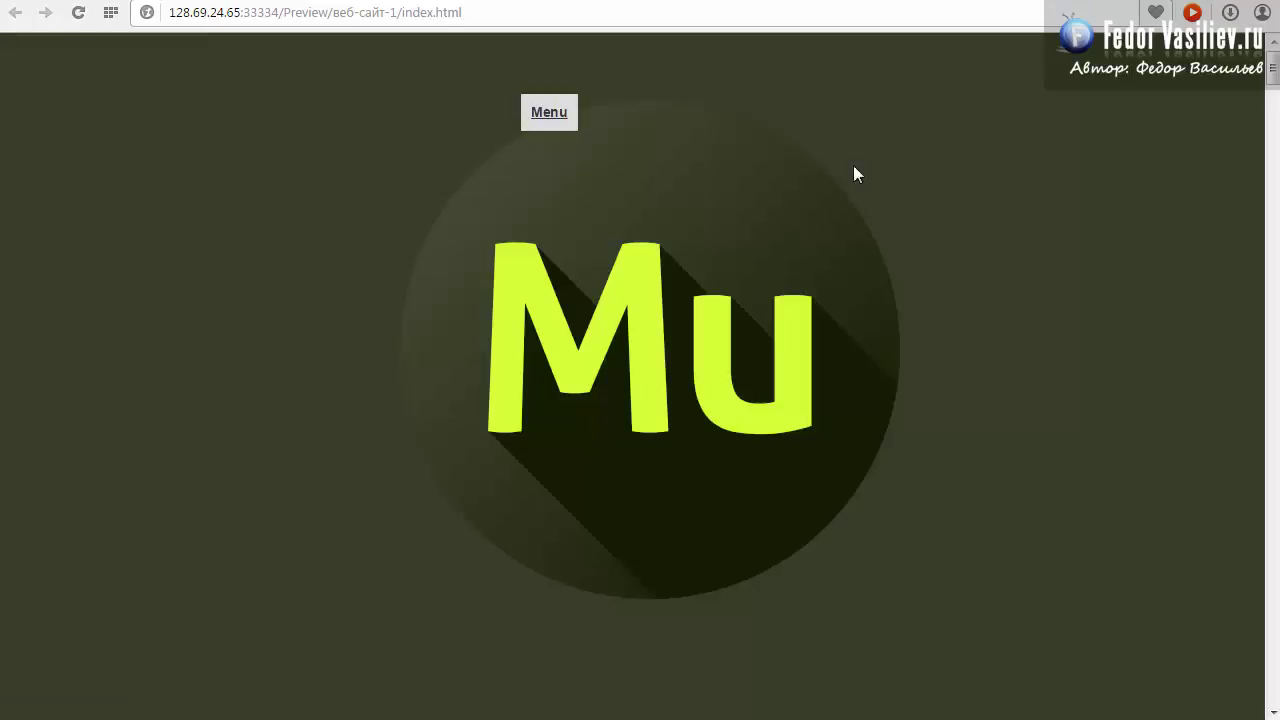
click(546, 114)
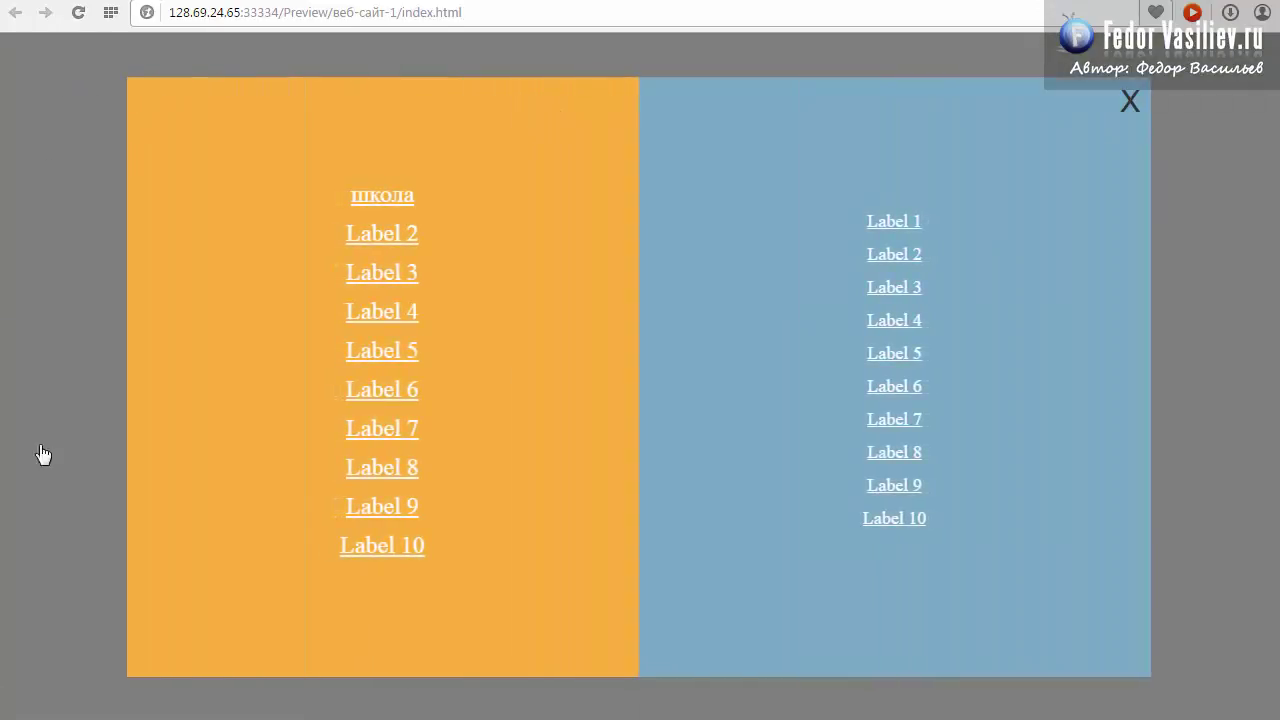
click(1130, 103)
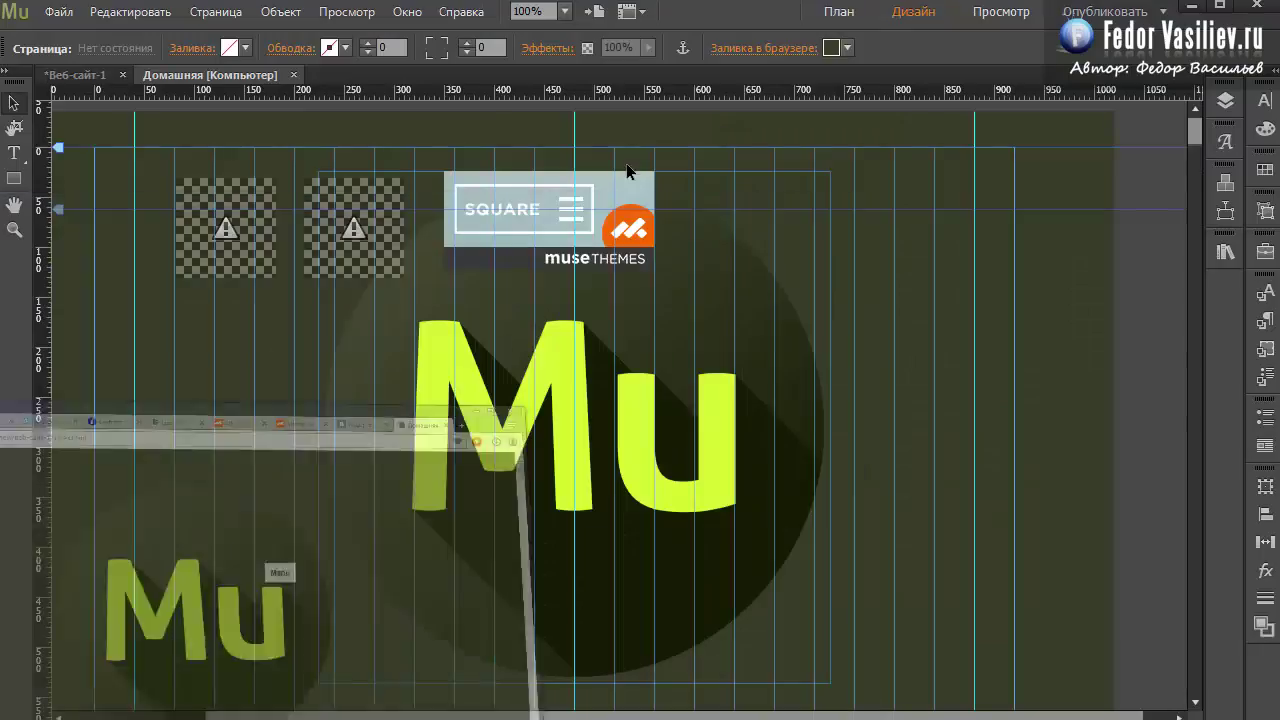
Step: Place the menu logo in the Left Menu of the Square menu controller, using the image file logo1.png
click(626, 163)
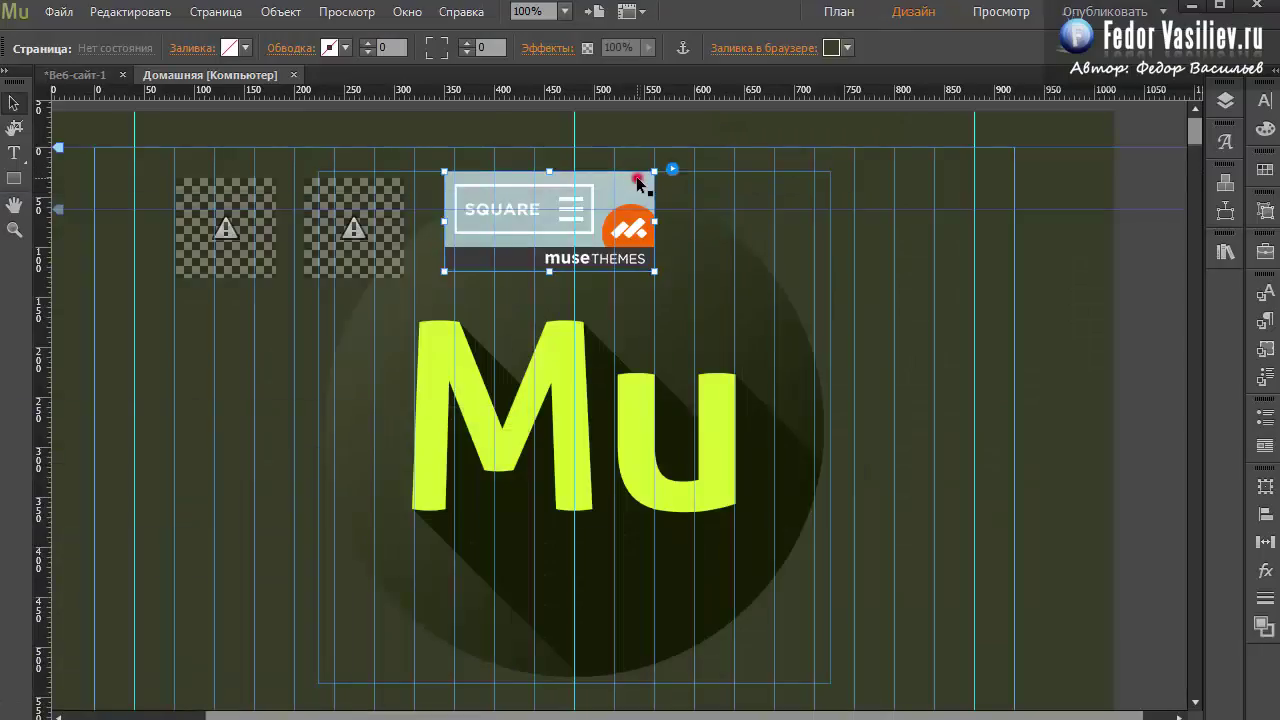
click(672, 169)
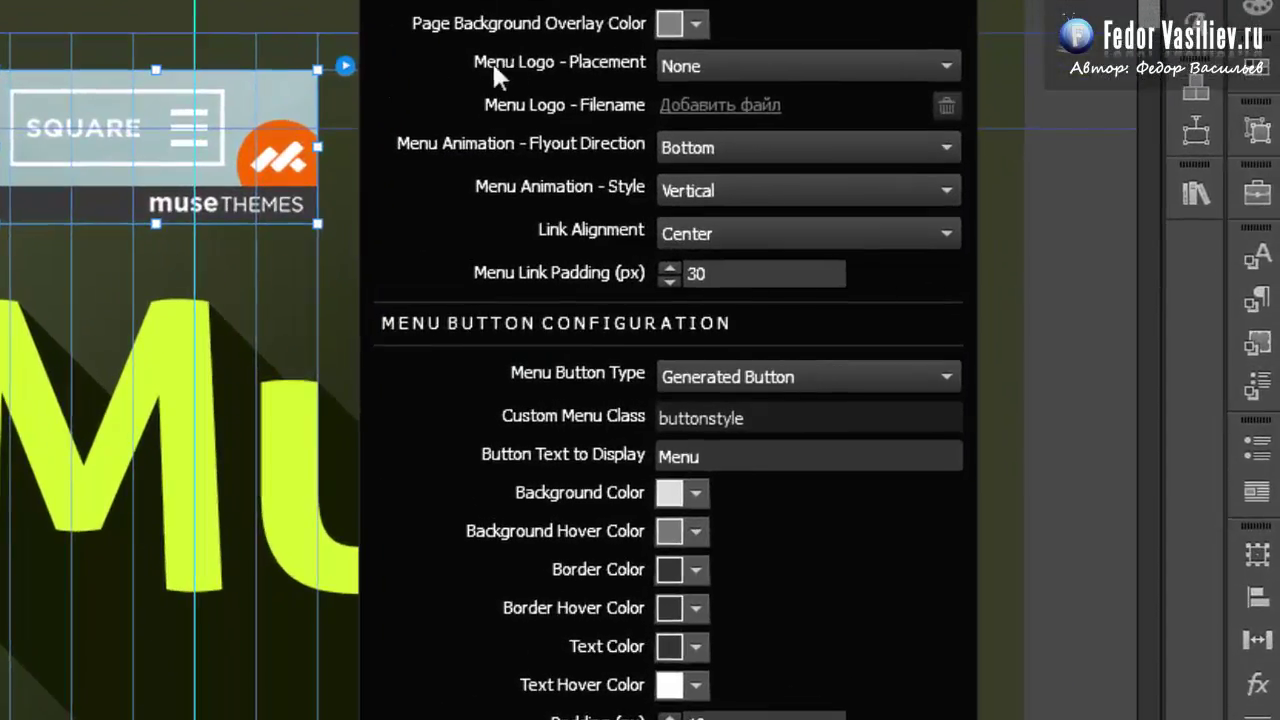
click(699, 62)
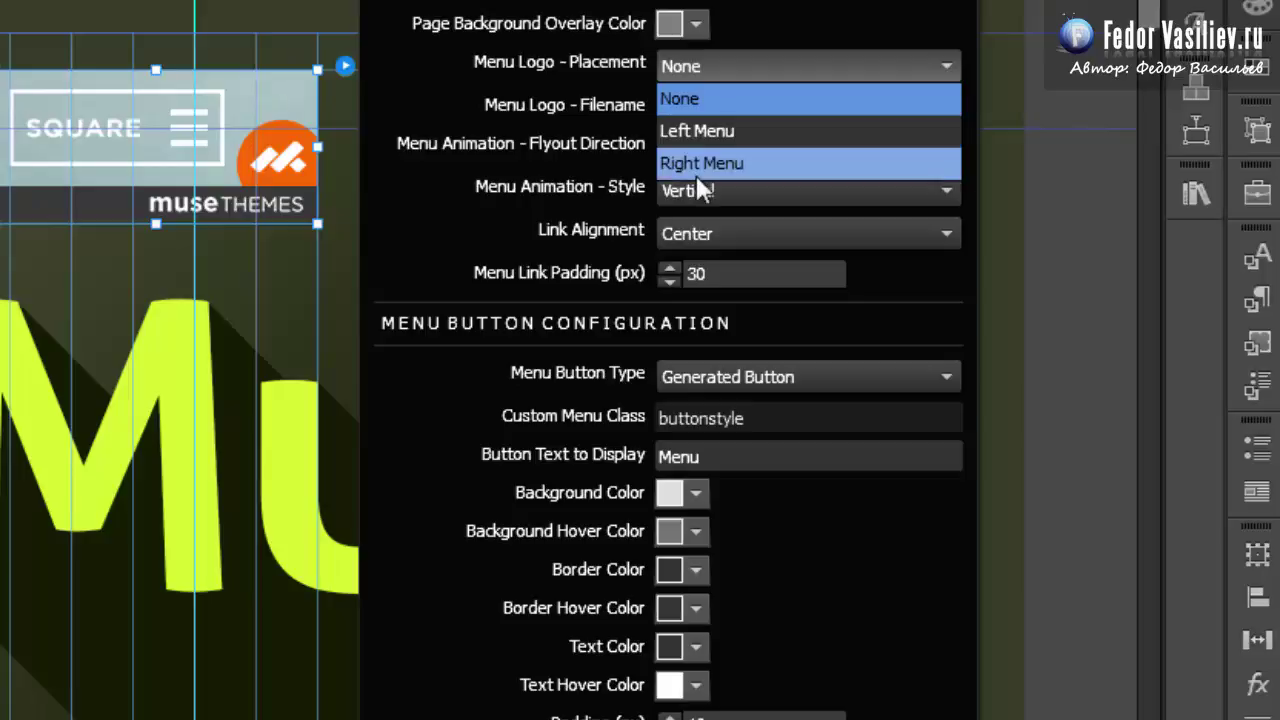
click(688, 131)
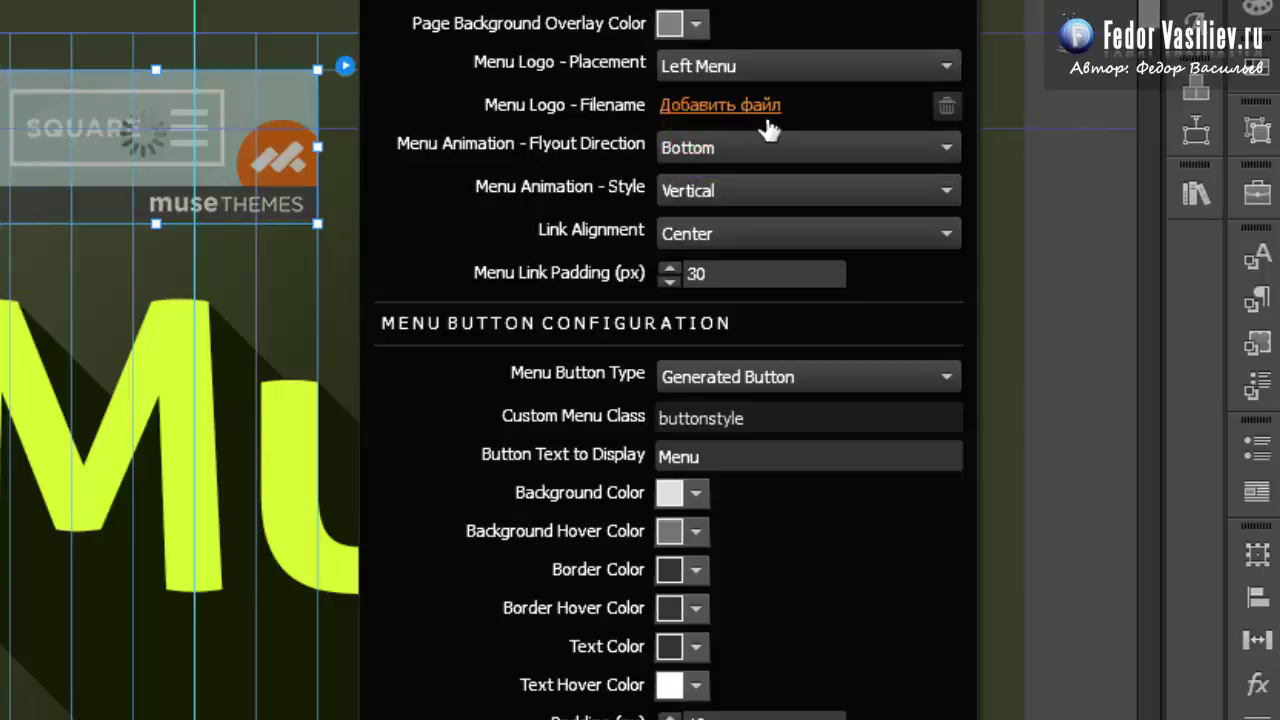
click(700, 105)
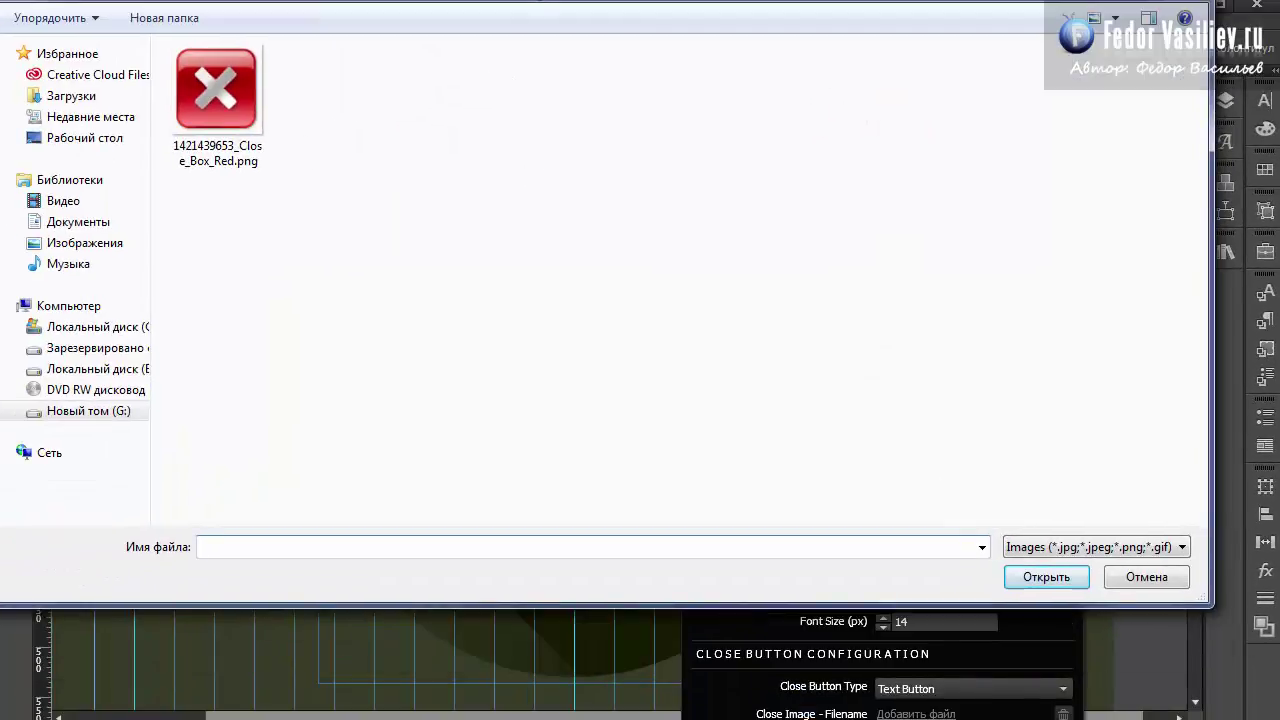
click(92, 466)
click(267, 232)
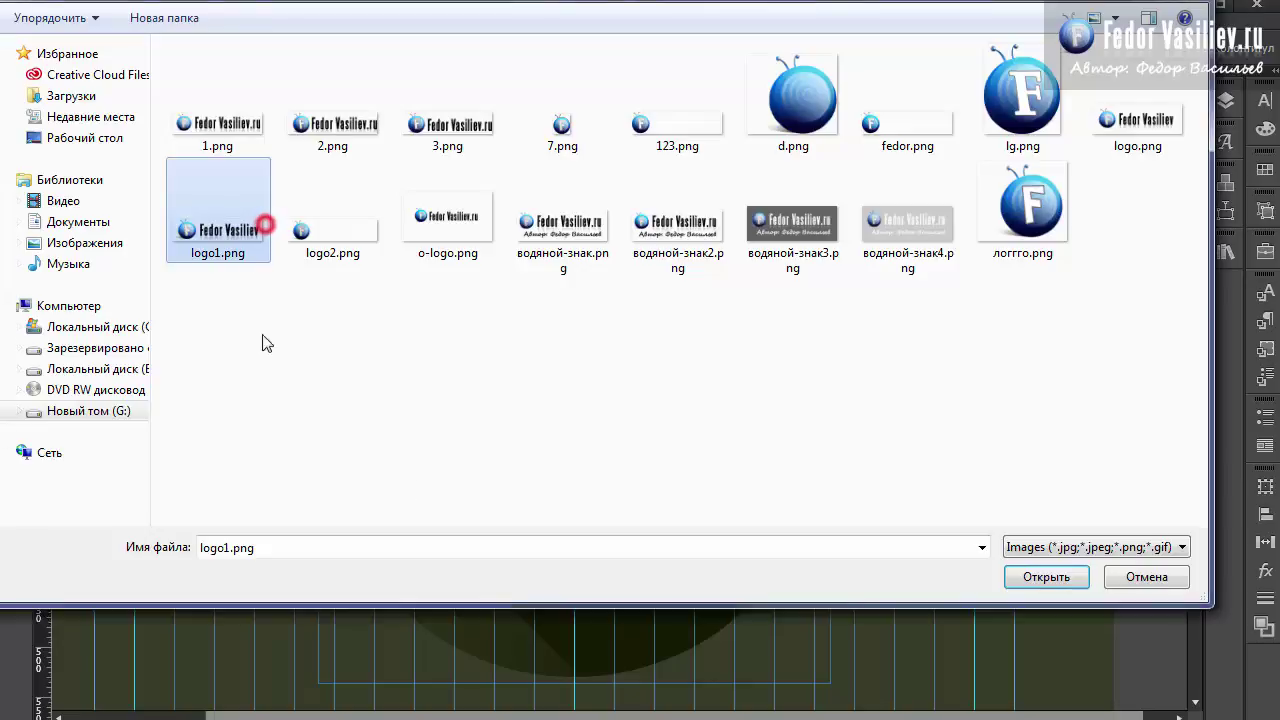
click(1050, 579)
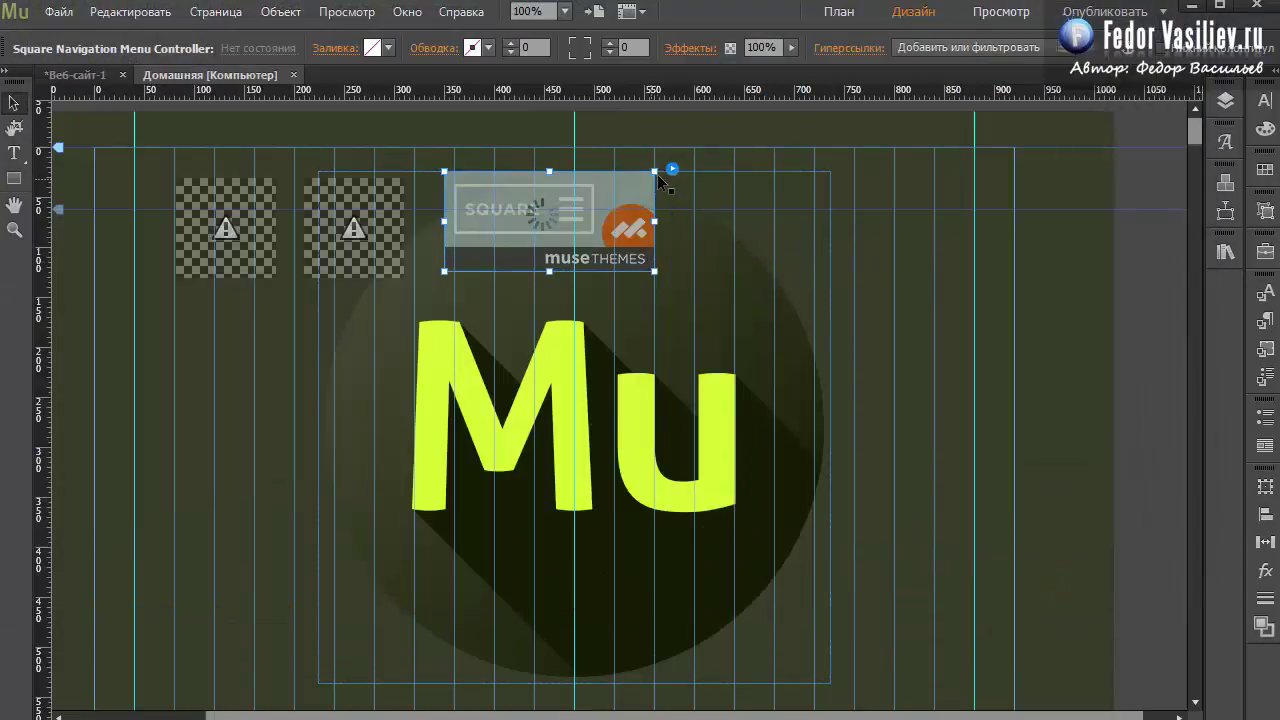
Step: Preview the page in the browser, open the menu to check the logo in the left block, and close it
click(58, 12)
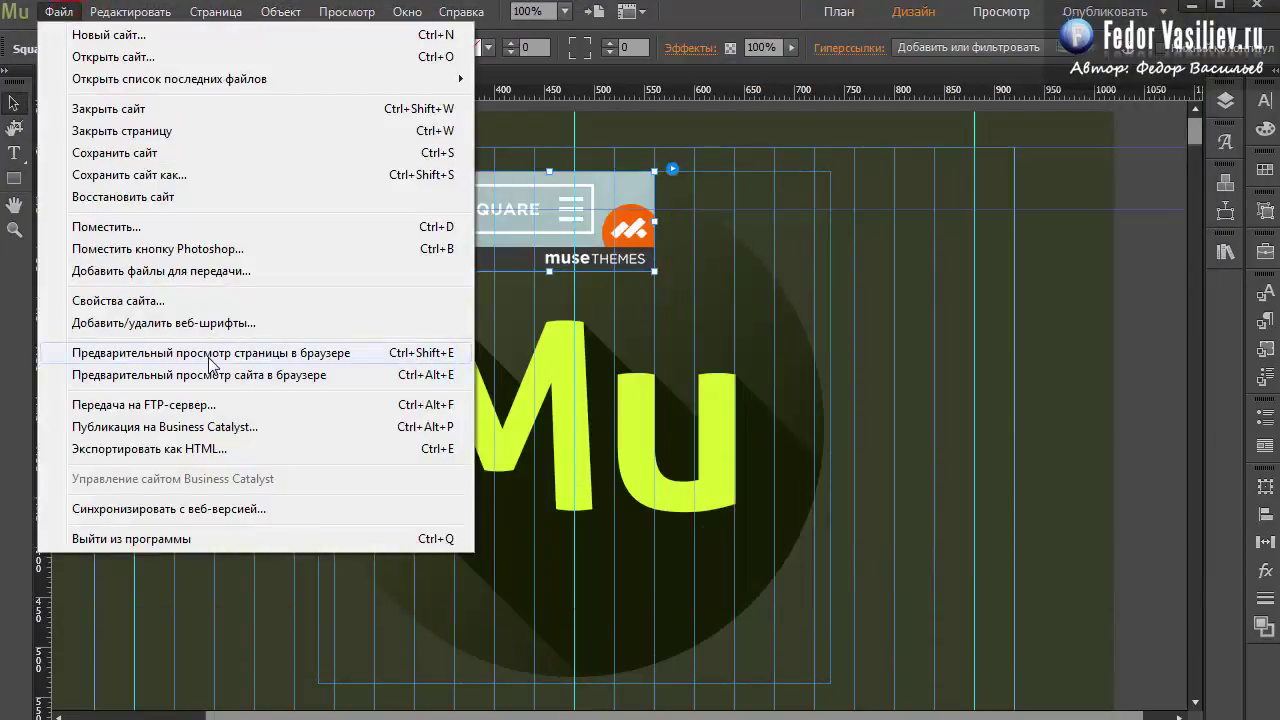
click(207, 351)
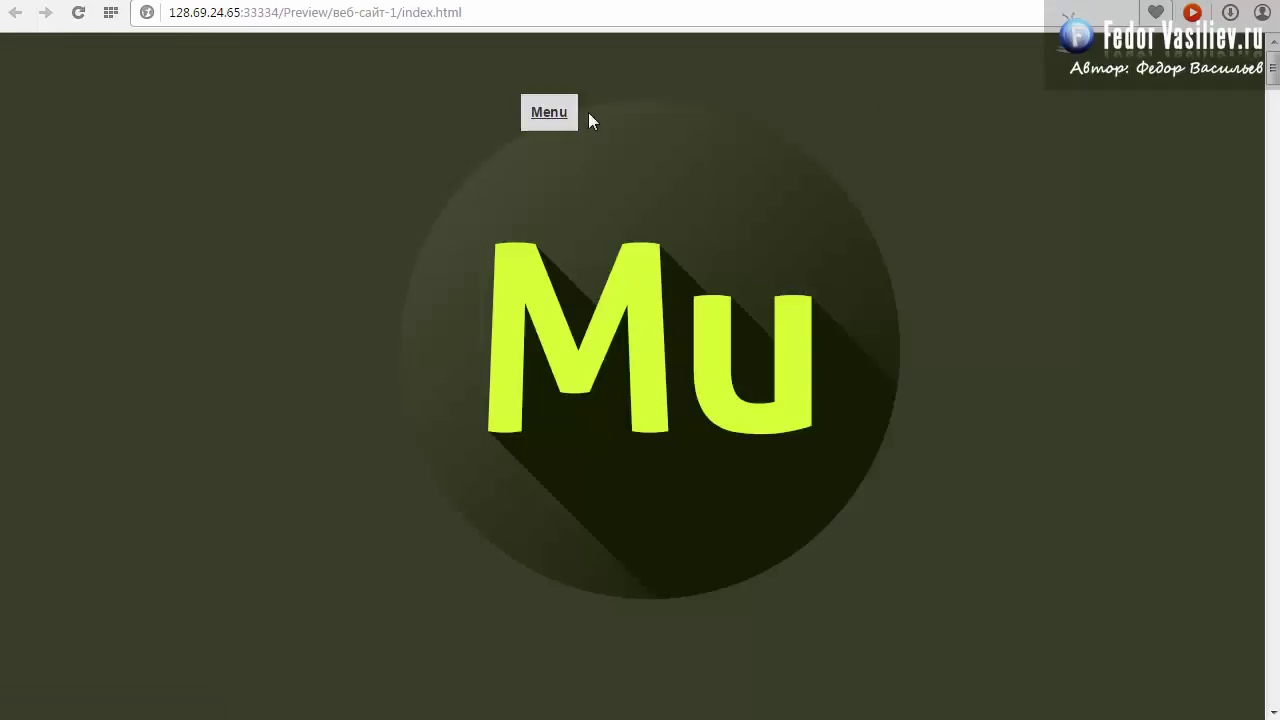
click(553, 110)
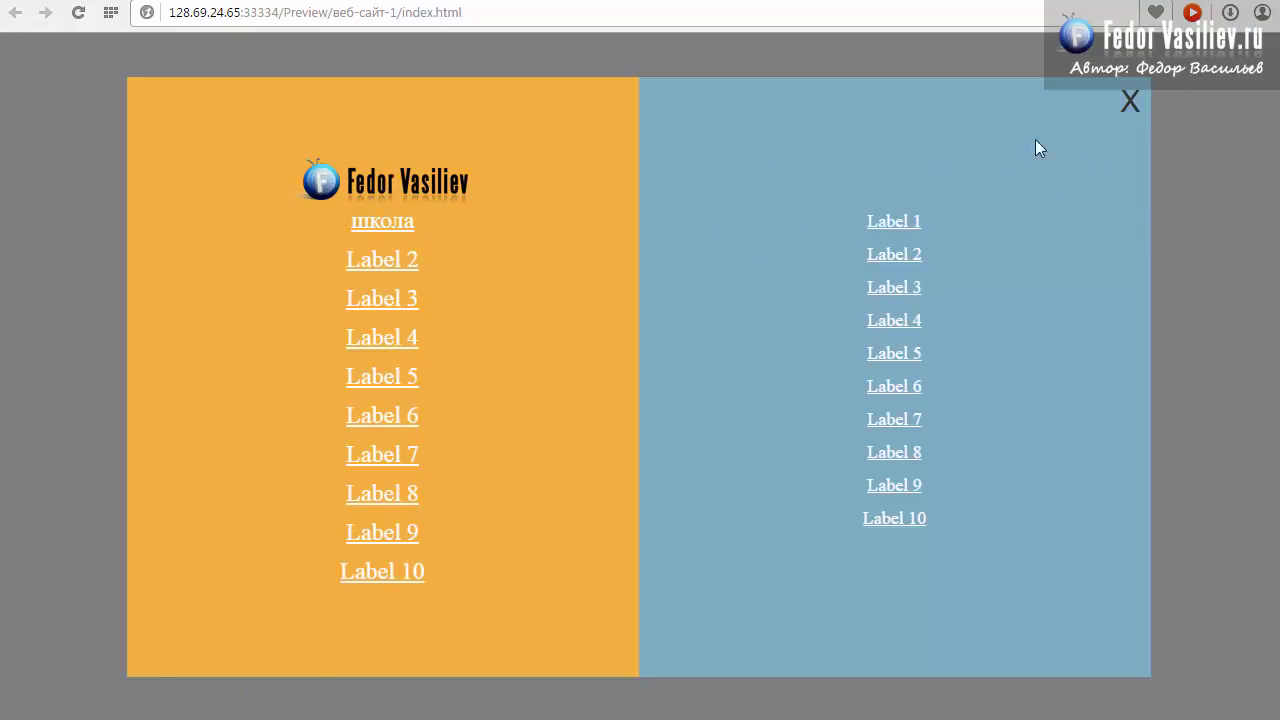
click(1130, 101)
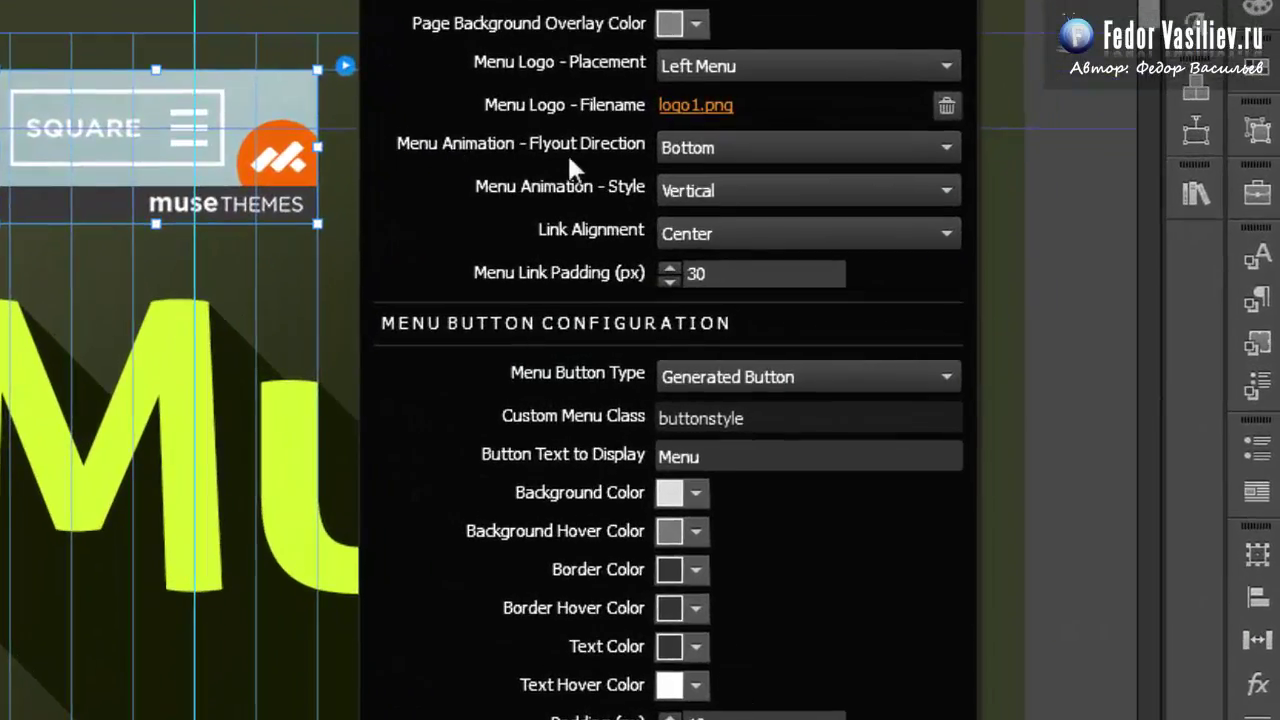
Step: Set the menu animation's Flyout Direction to Left and keep its Style as Vertical
click(705, 147)
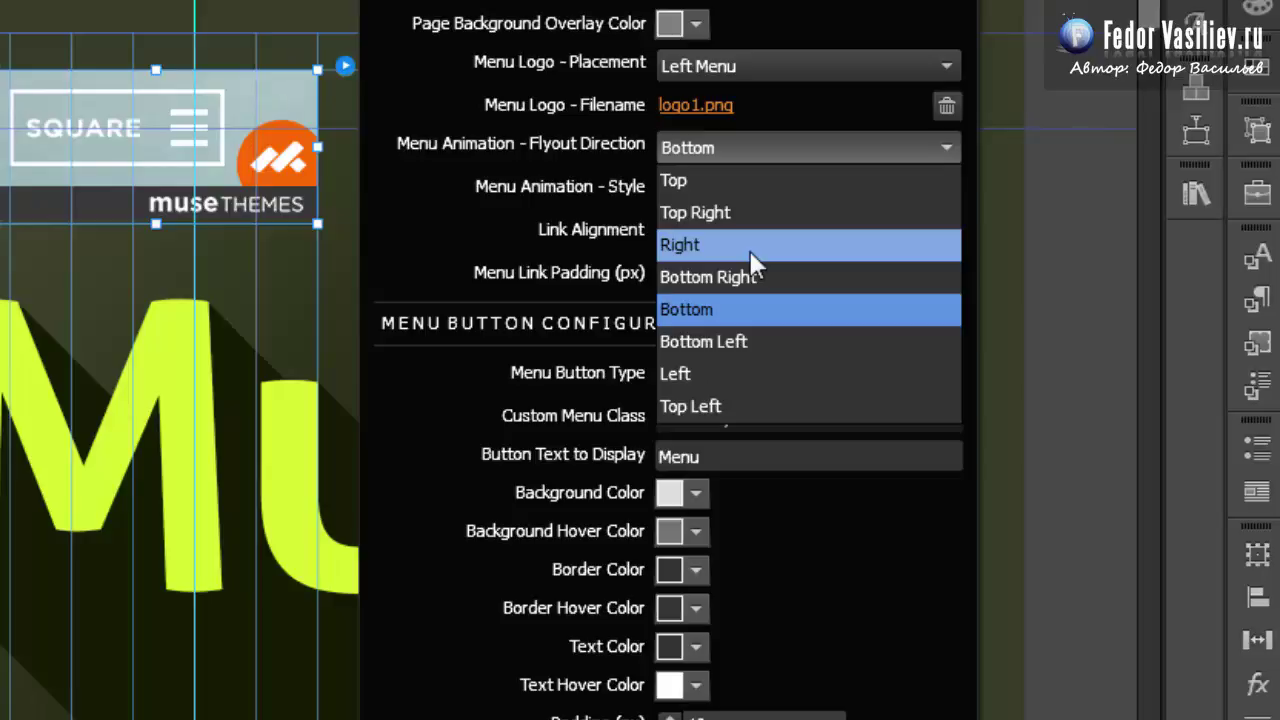
click(688, 378)
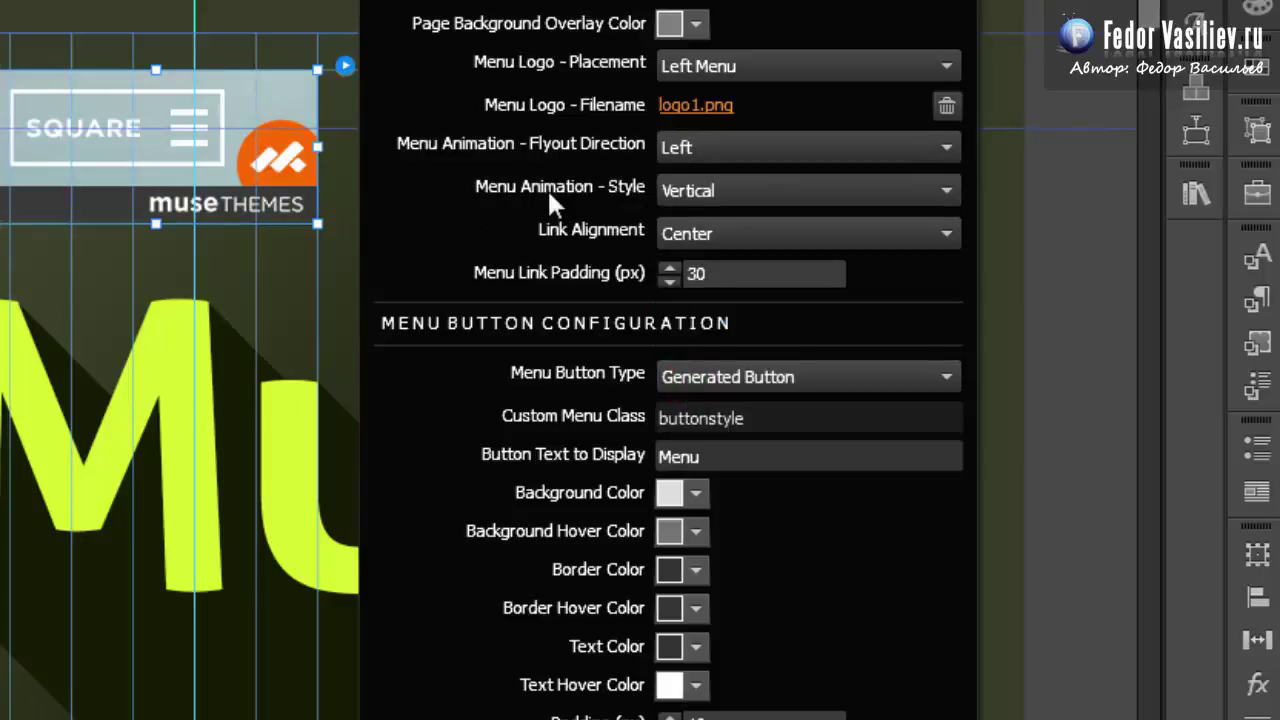
click(738, 190)
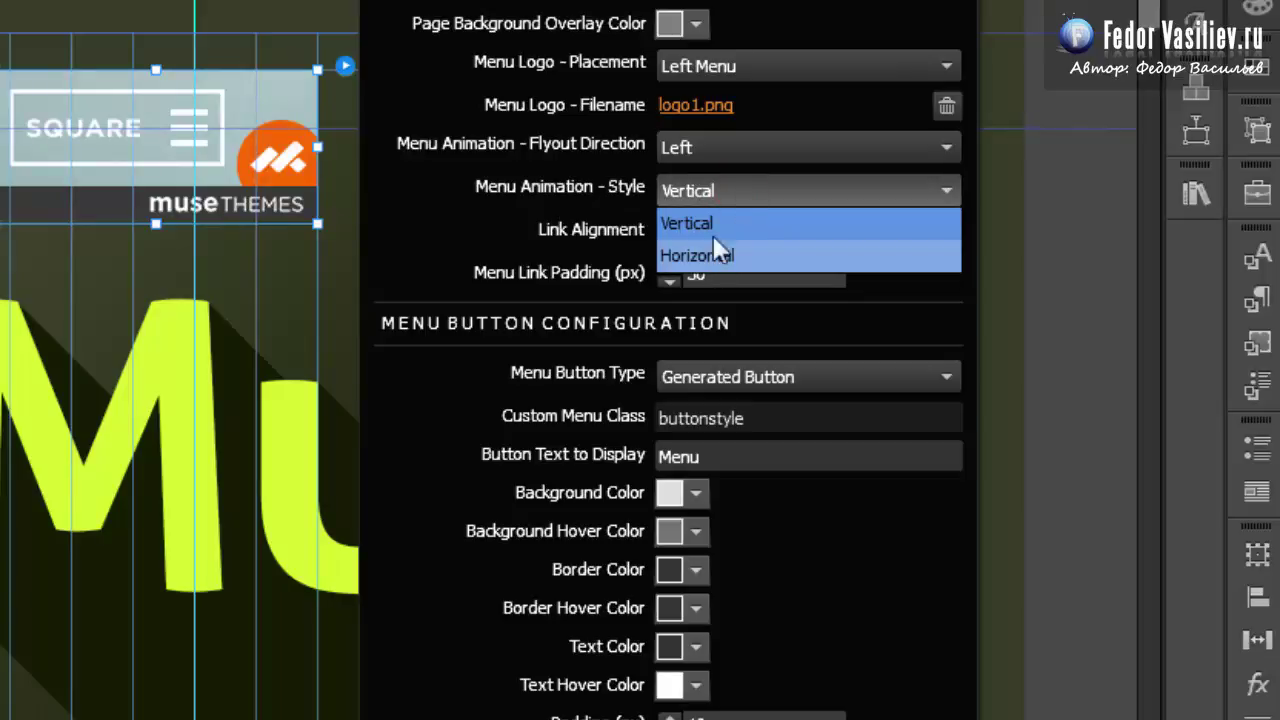
click(571, 211)
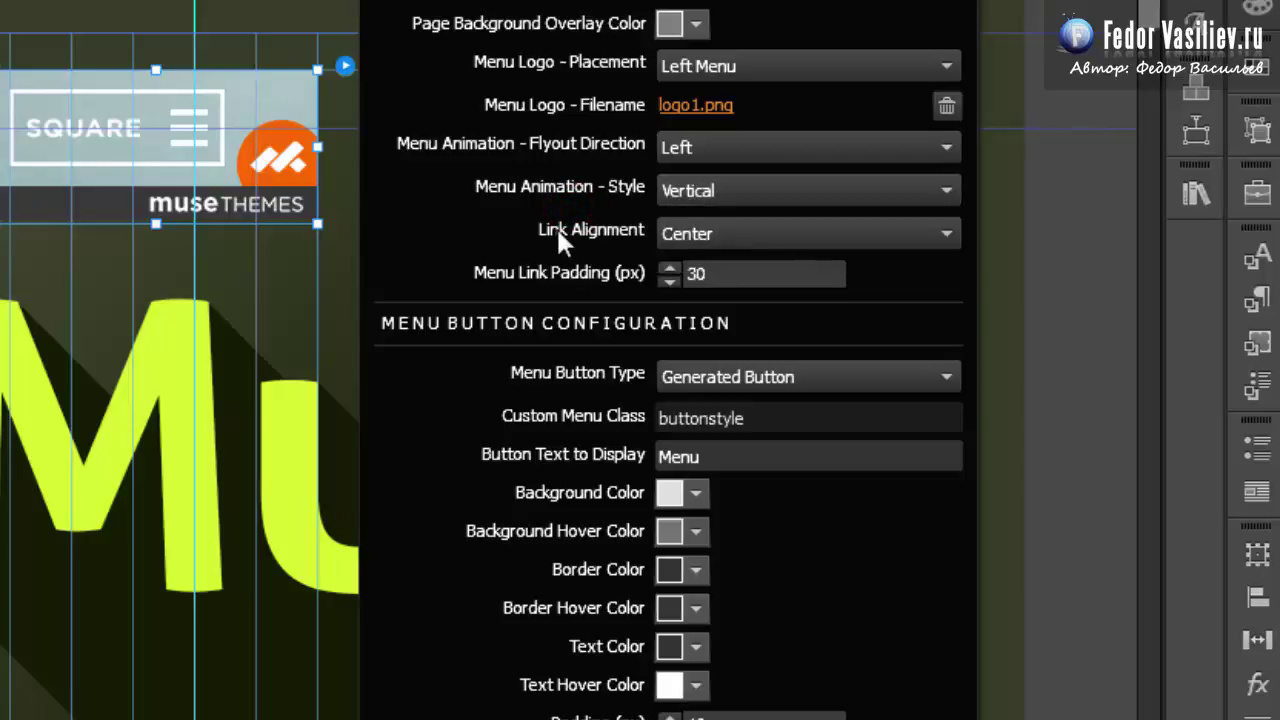
Step: Try the Left link alignment and check the opened menu in a browser preview
click(705, 233)
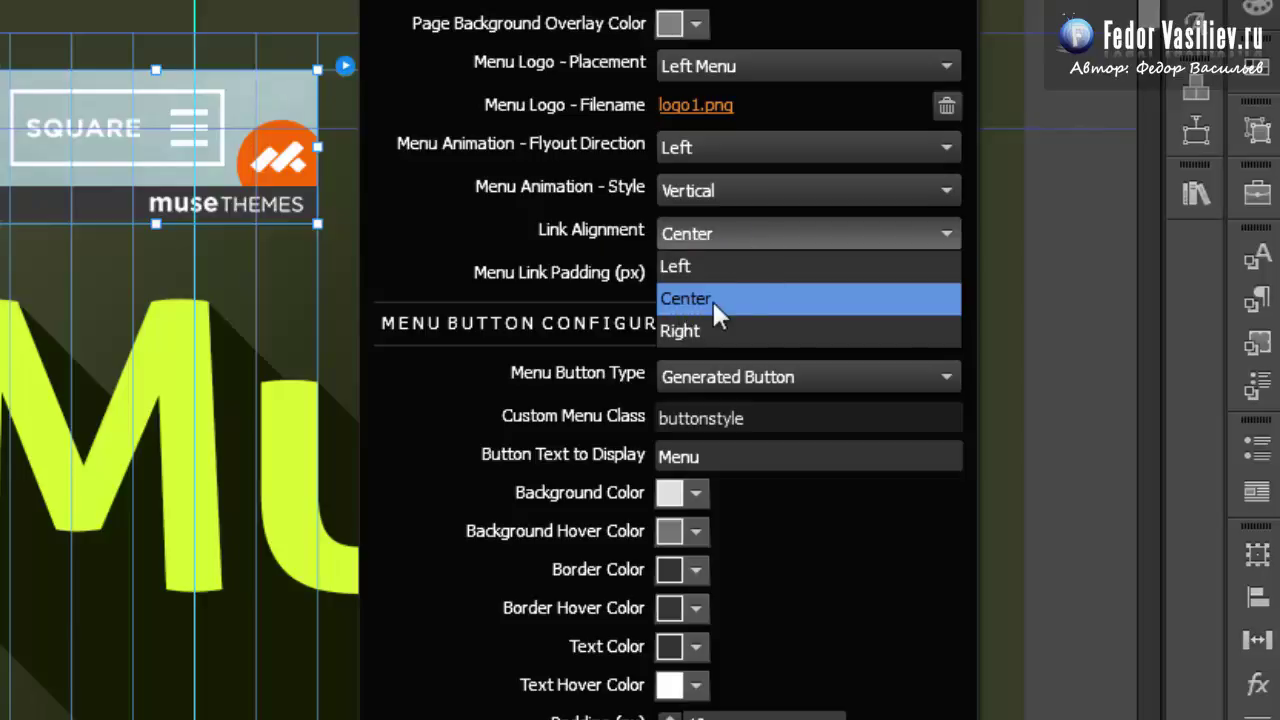
click(688, 265)
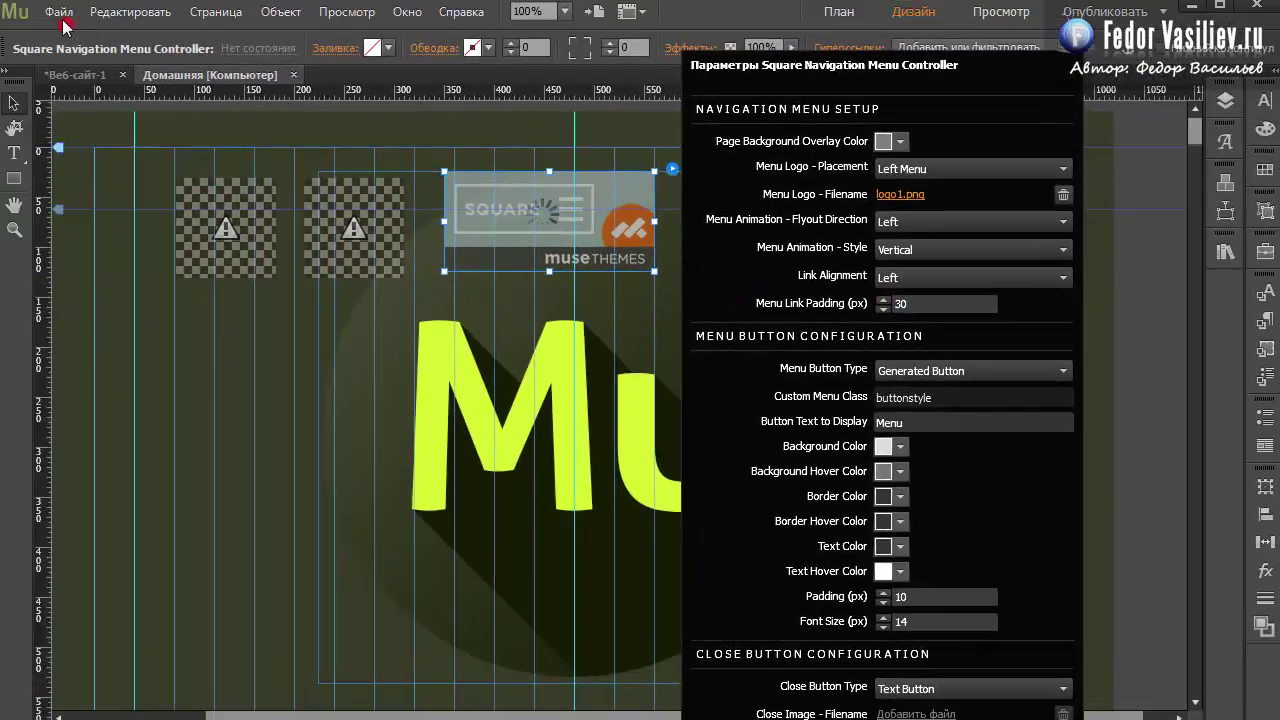
click(60, 16)
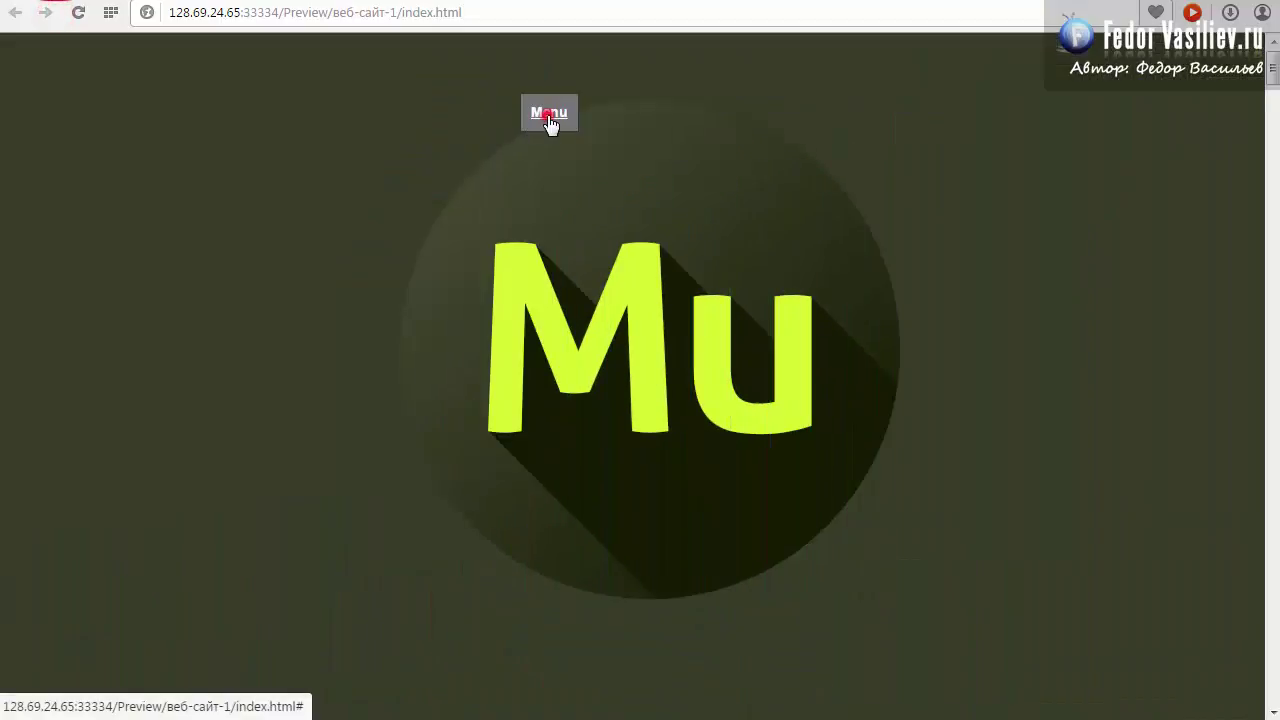
click(549, 115)
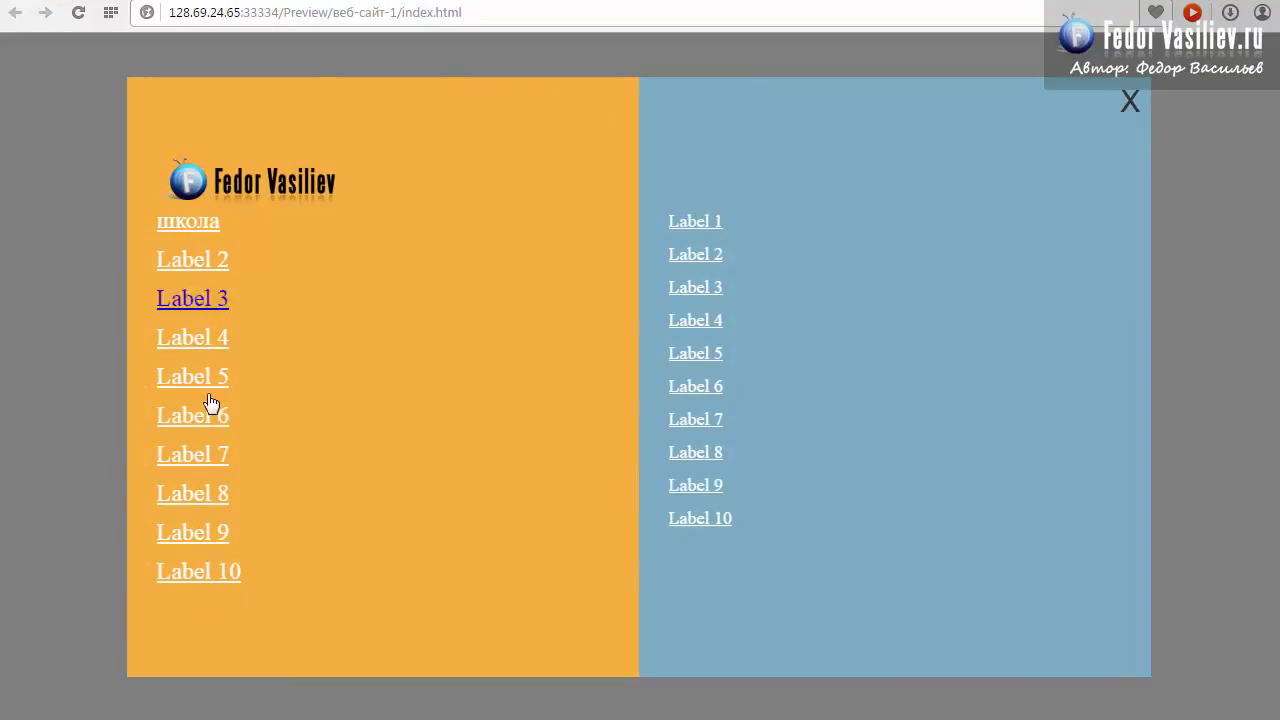
click(1130, 105)
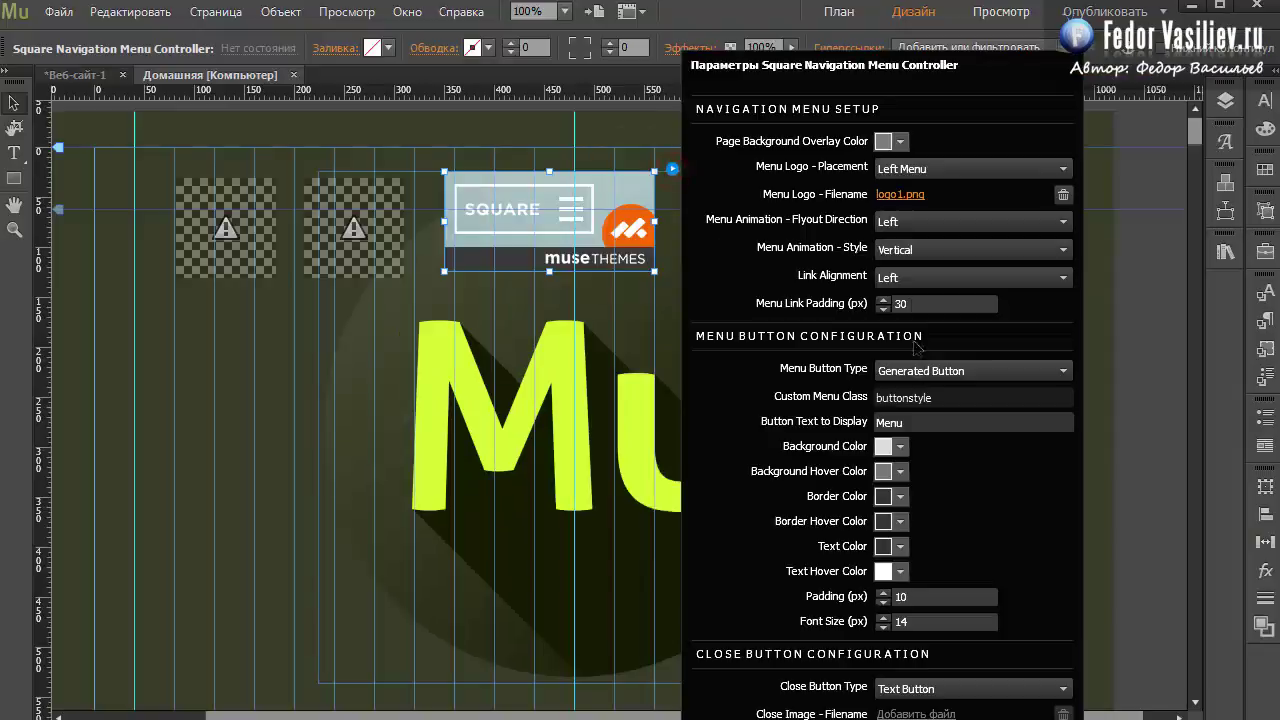
Step: Set the controller's Link Alignment to Center and the Menu Link Padding to 30 px
click(928, 275)
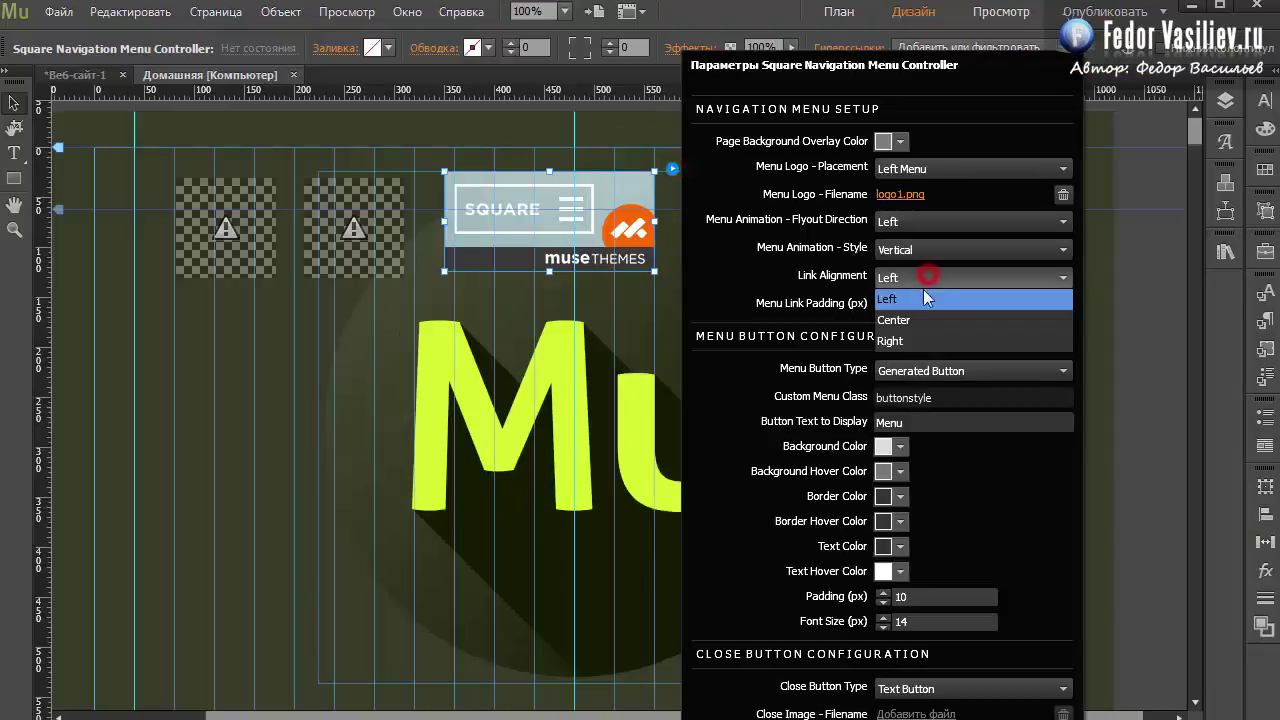
click(908, 320)
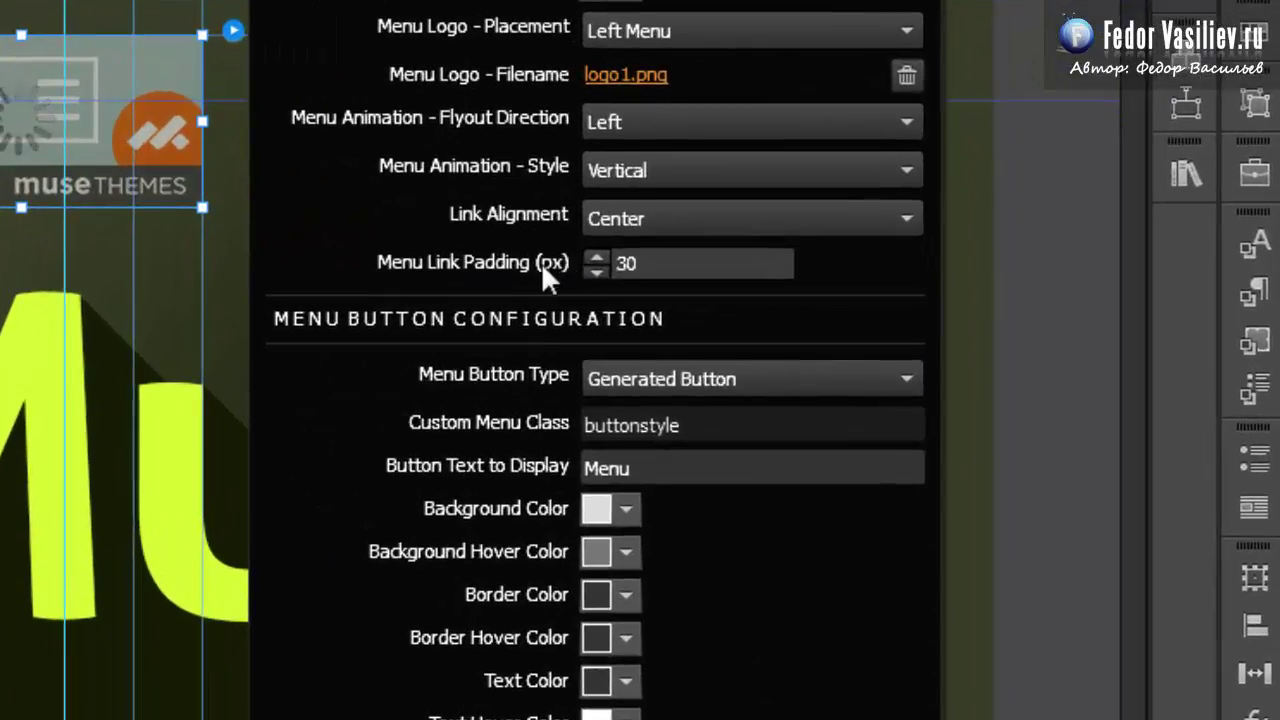
click(655, 260)
text(30)
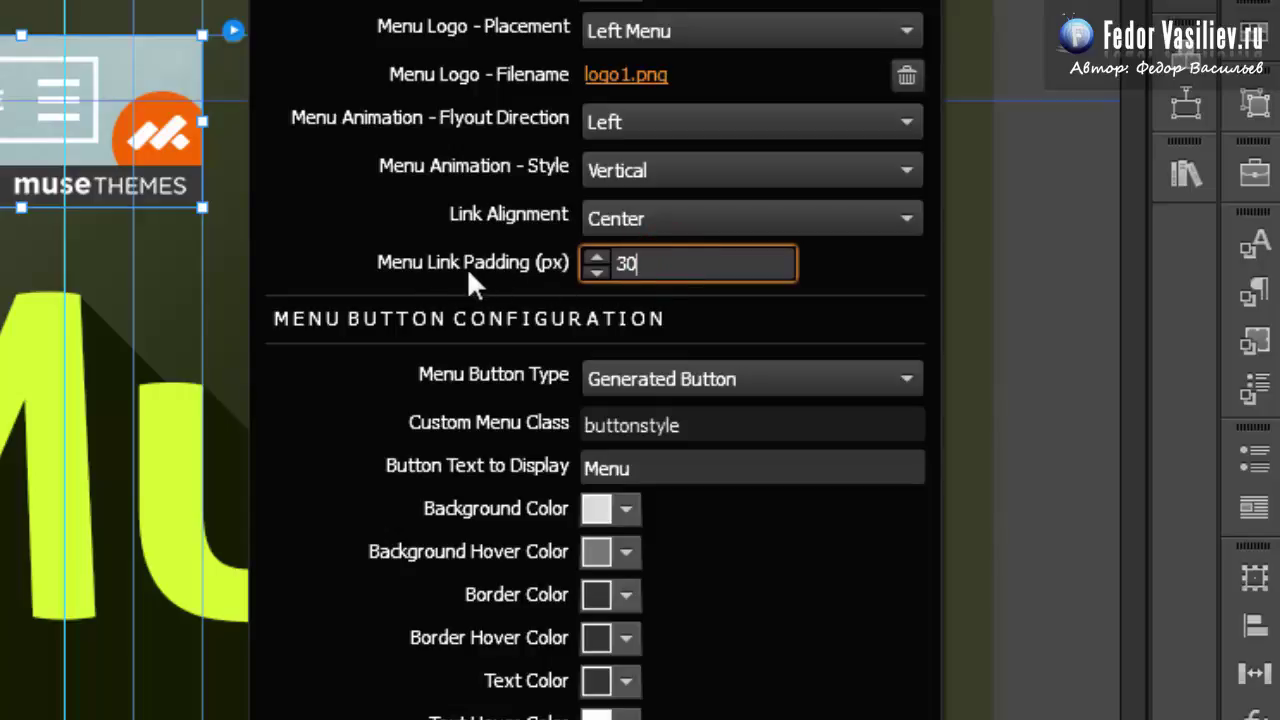
click(840, 256)
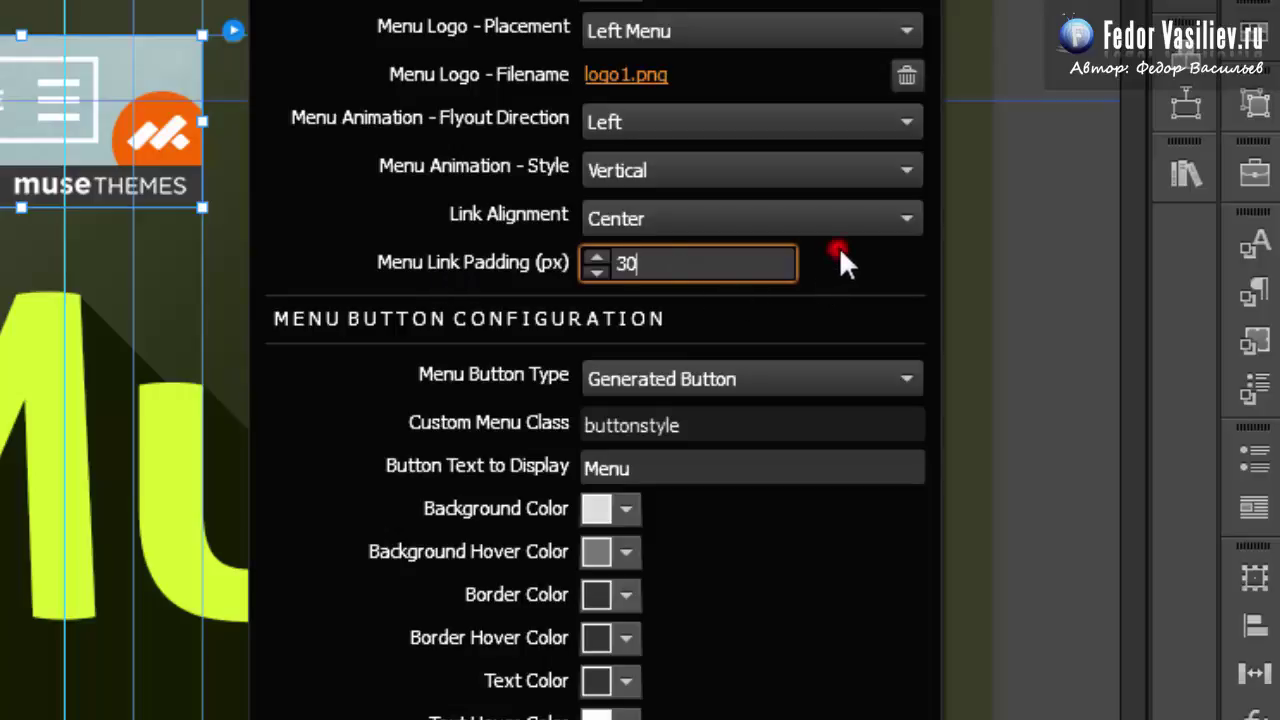
click(371, 242)
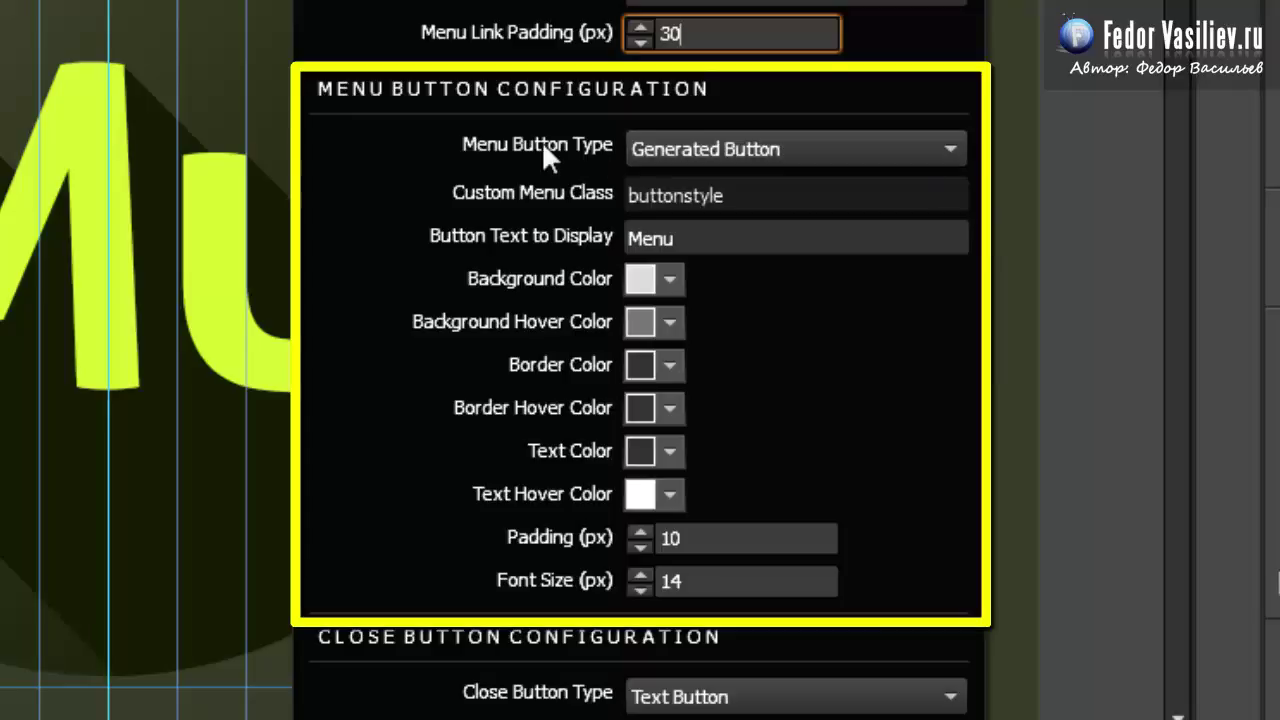
Step: Keep the Menu Button Type as Generated Button and change the button's display text to кнопка
click(700, 146)
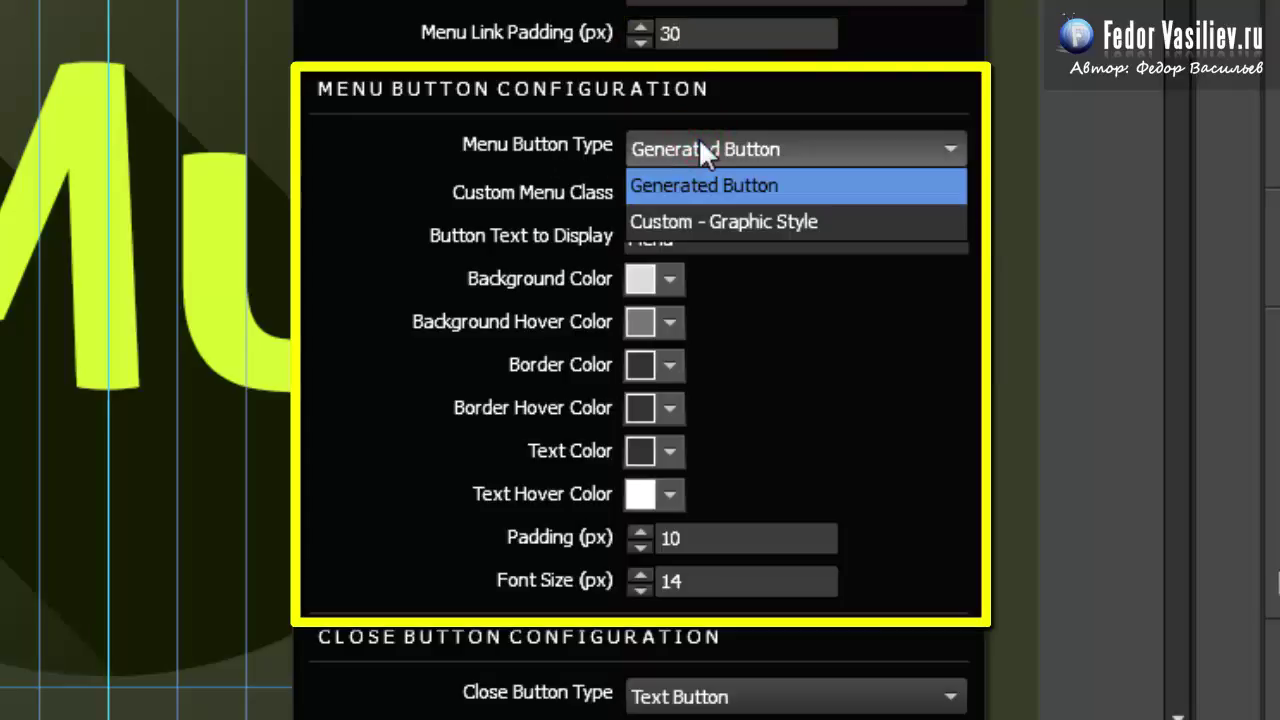
click(705, 150)
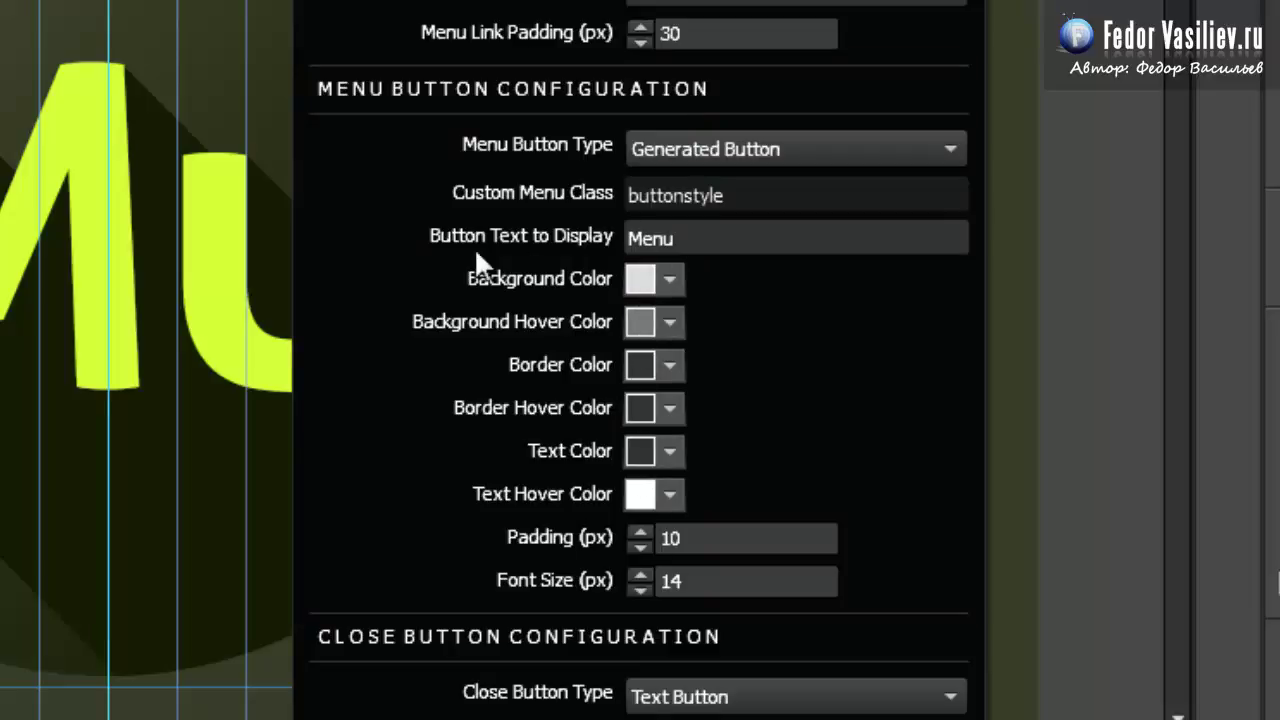
click(697, 243)
double_click(700, 241)
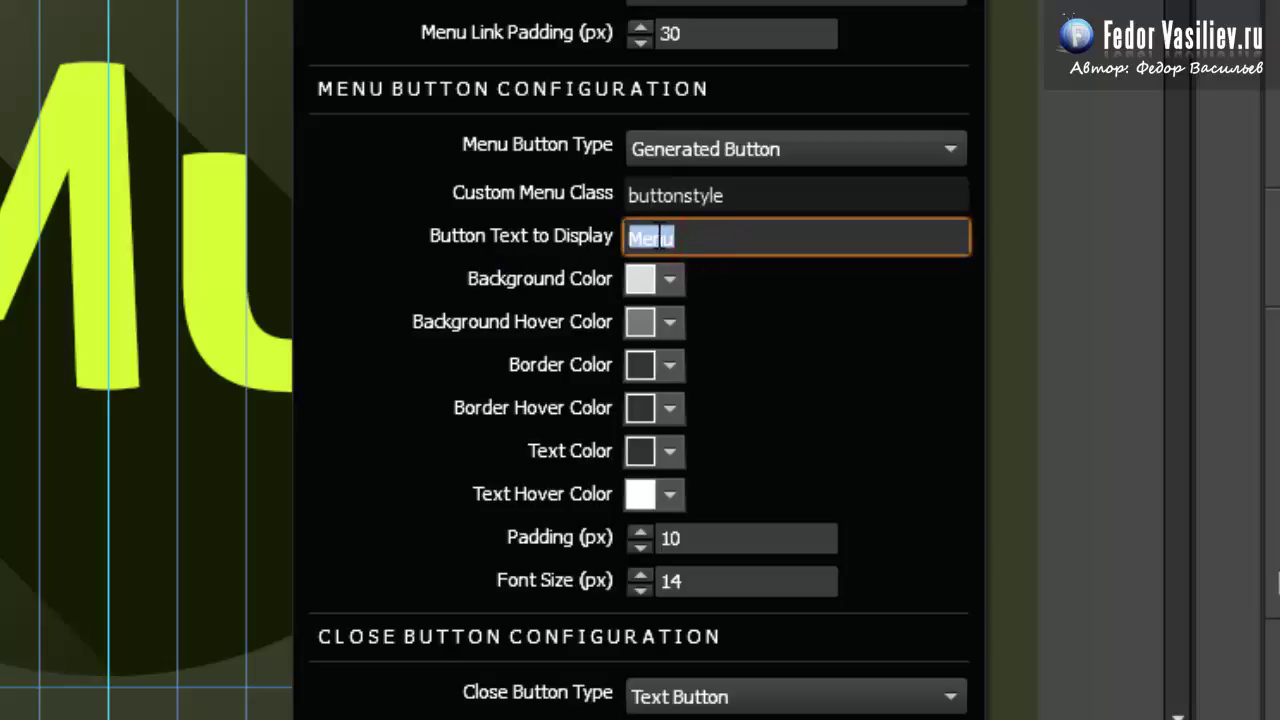
text(кнопка)
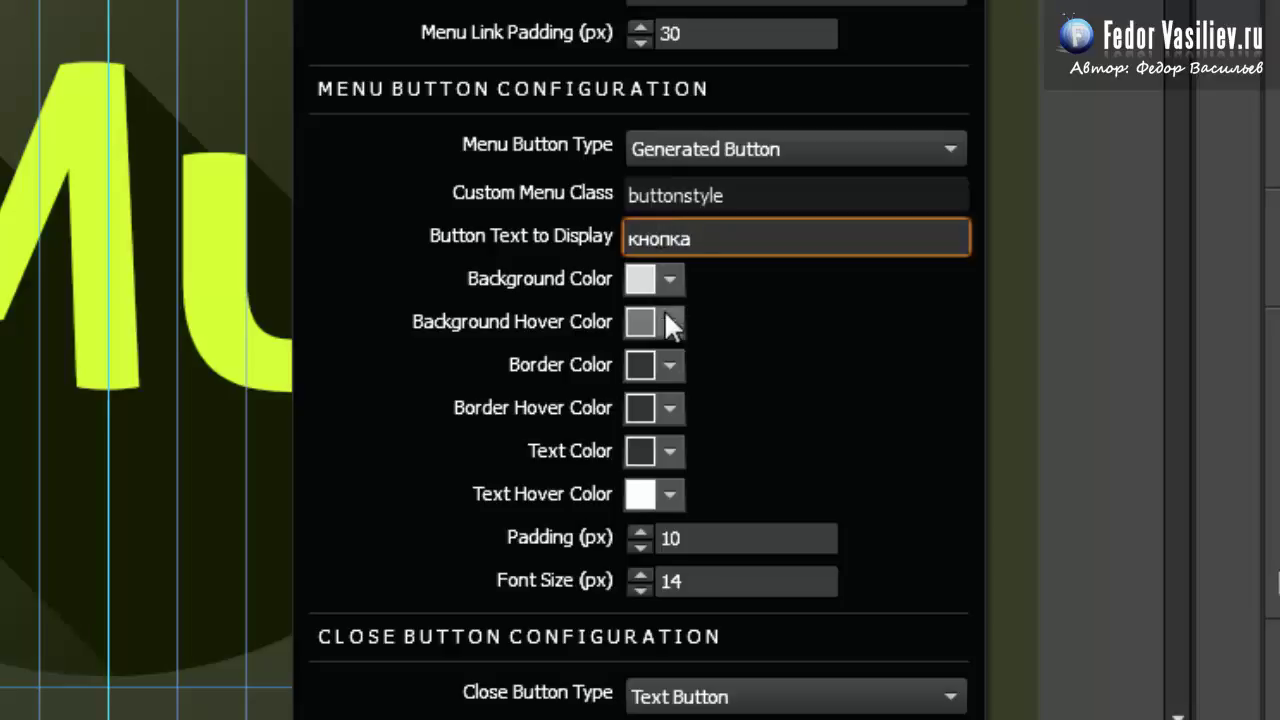
click(785, 295)
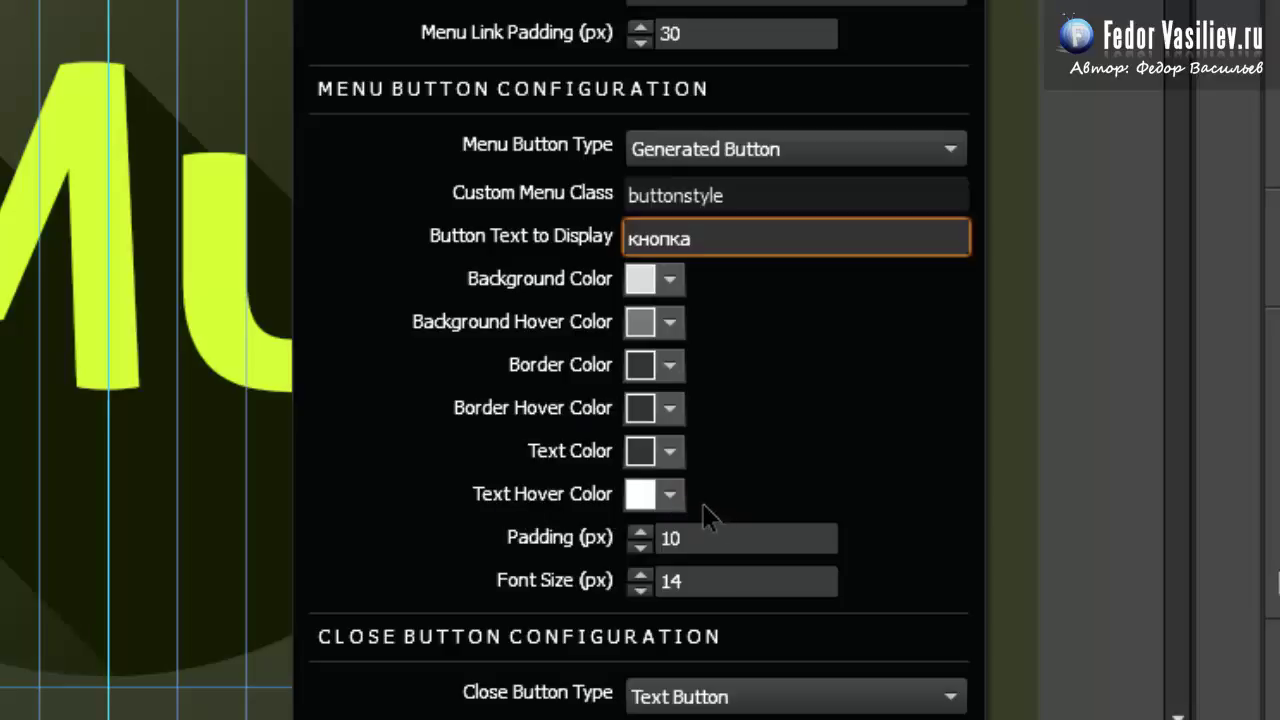
Step: Set the menu button's Background Color to the bright green swatch
click(735, 587)
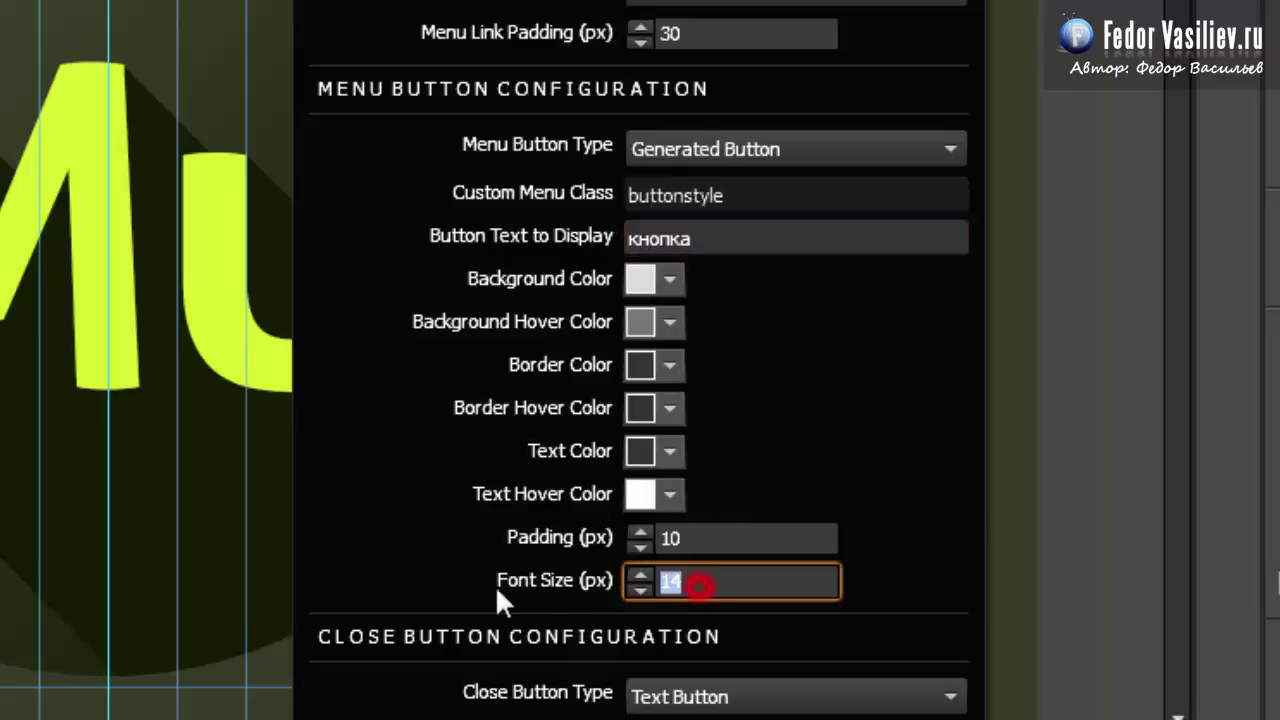
click(638, 281)
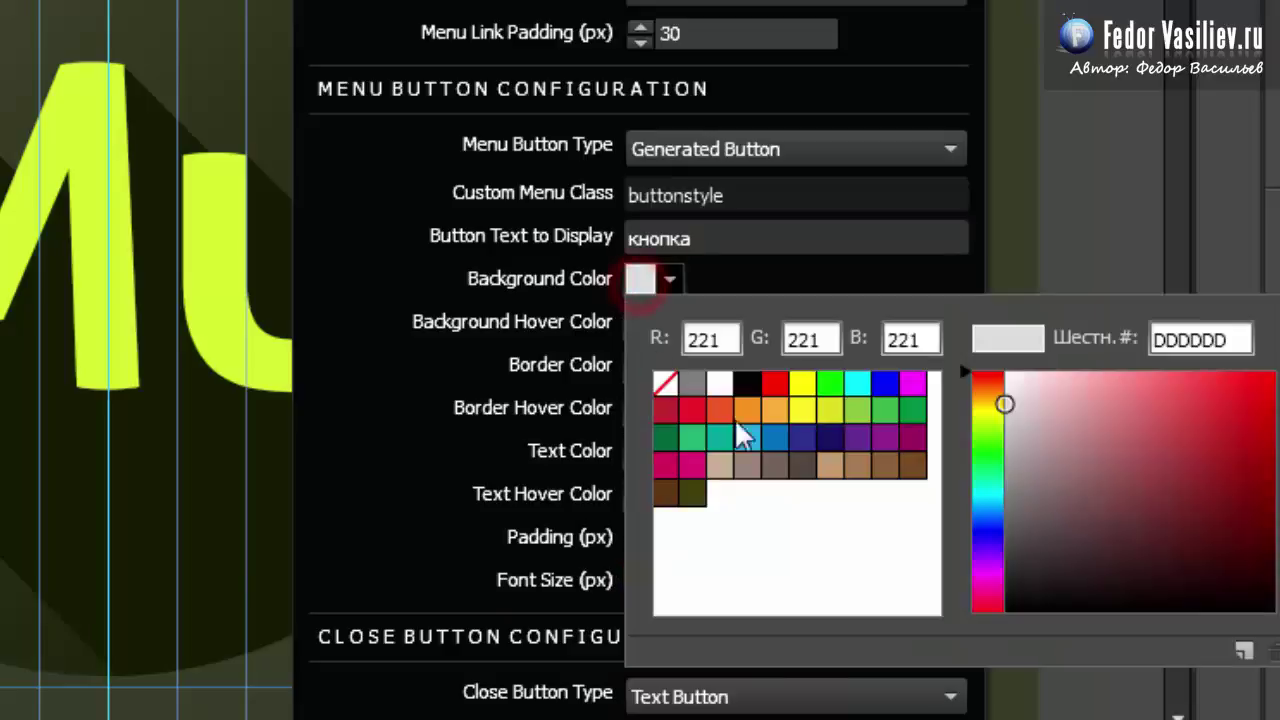
click(829, 383)
click(733, 273)
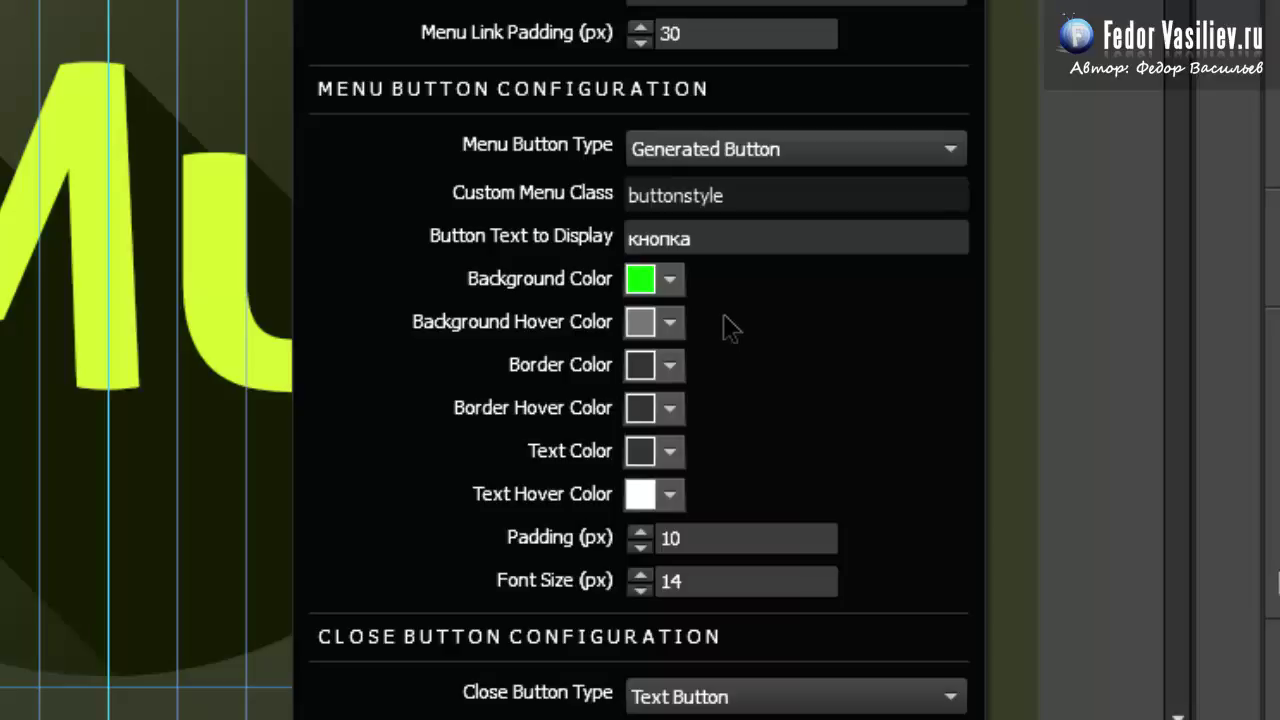
Step: Close the controller options and preview the page in the browser to check the menu button's text and colour
click(5, 373)
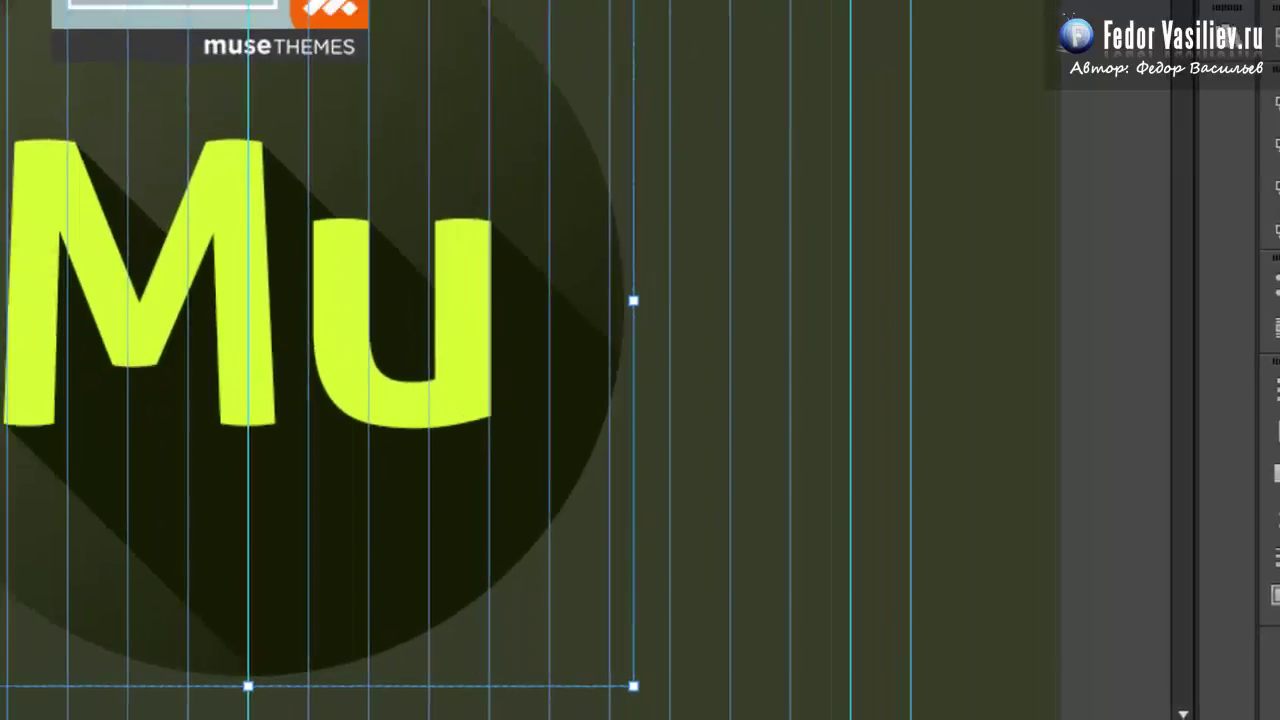
click(59, 12)
click(153, 355)
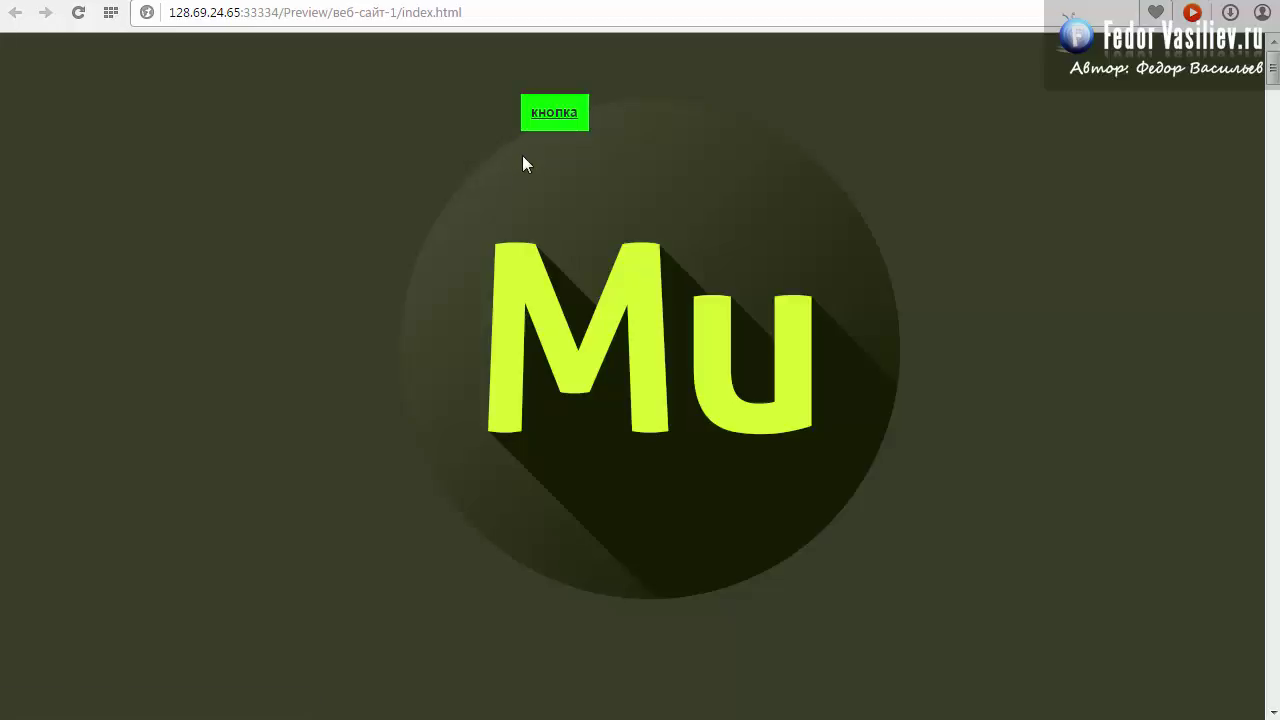
Step: Test opening and closing the menu with the green button in the browser, and return to Muse with the controller selected
click(558, 117)
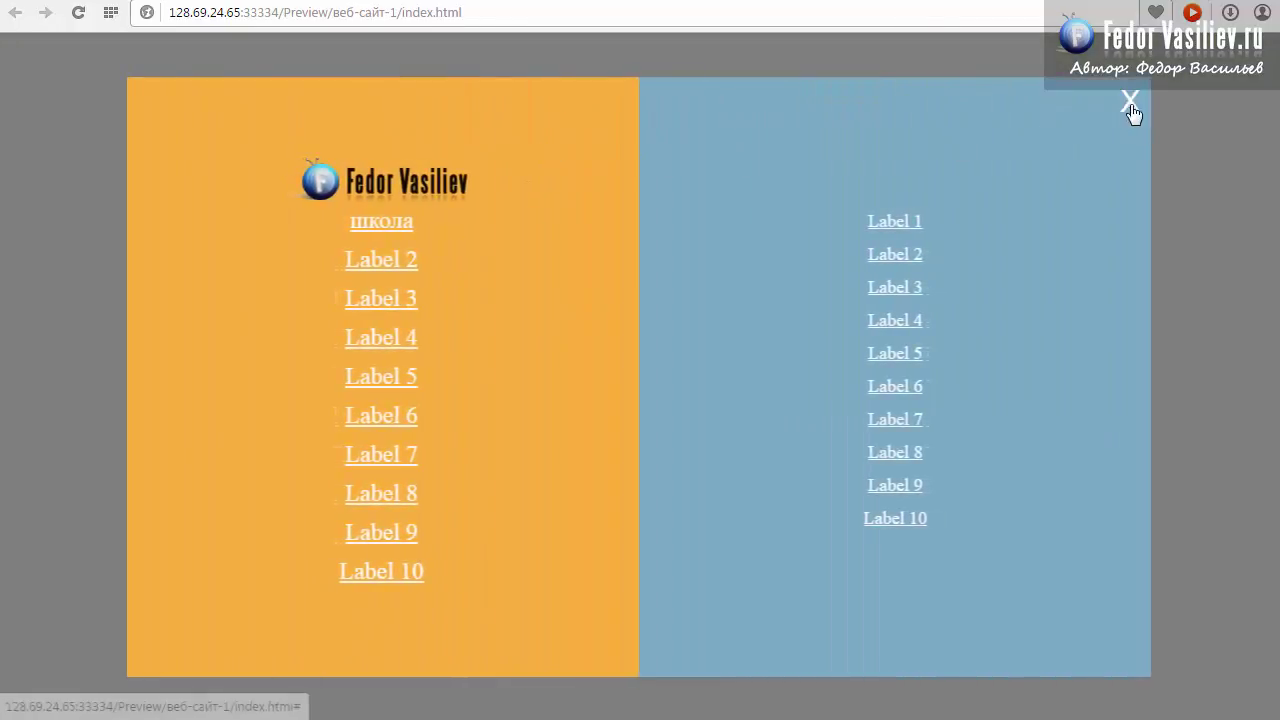
click(1130, 101)
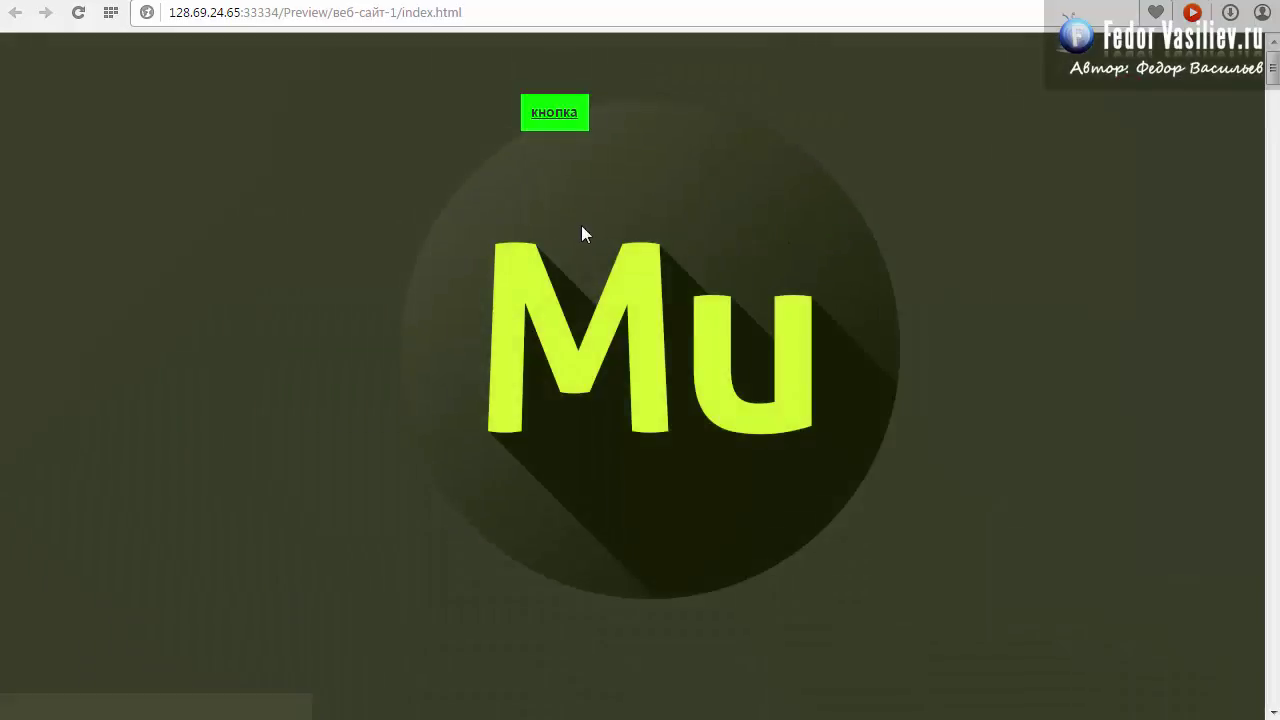
key(alt+Tab)
click(614, 219)
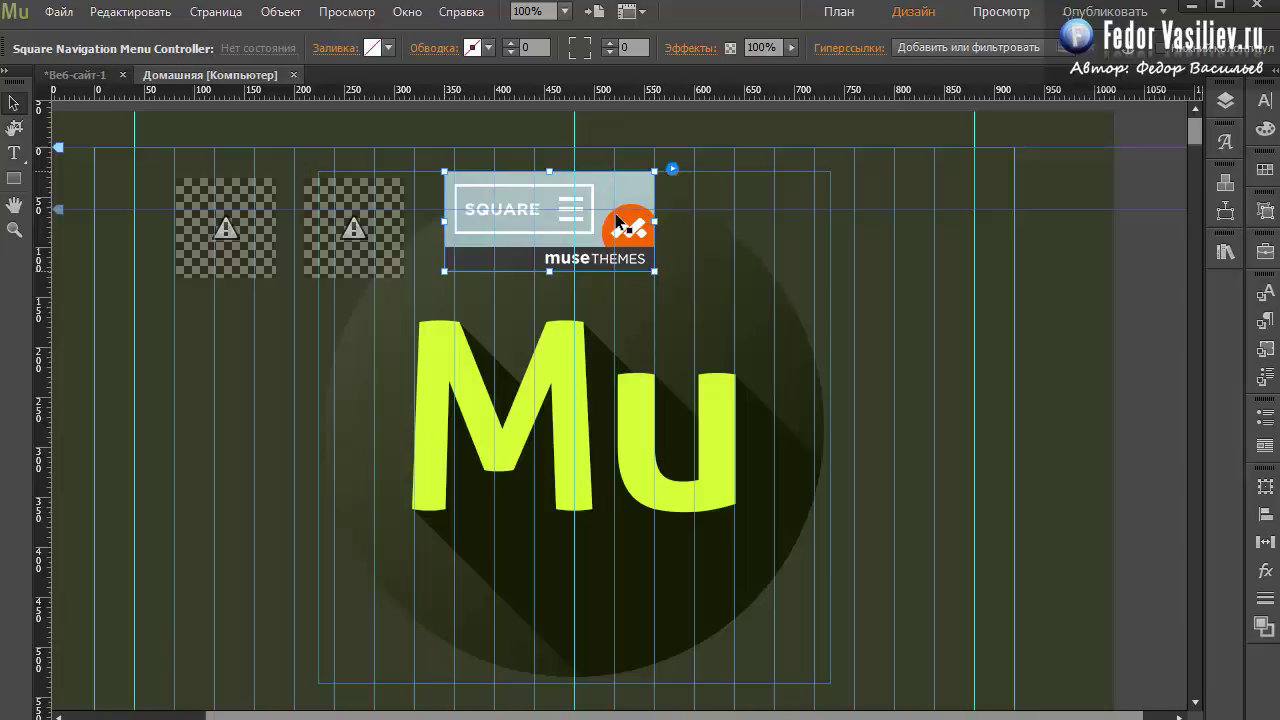
Step: Draw a text frame about 150 by 65 px to the right of the Mu logo and fill it with red
click(14, 153)
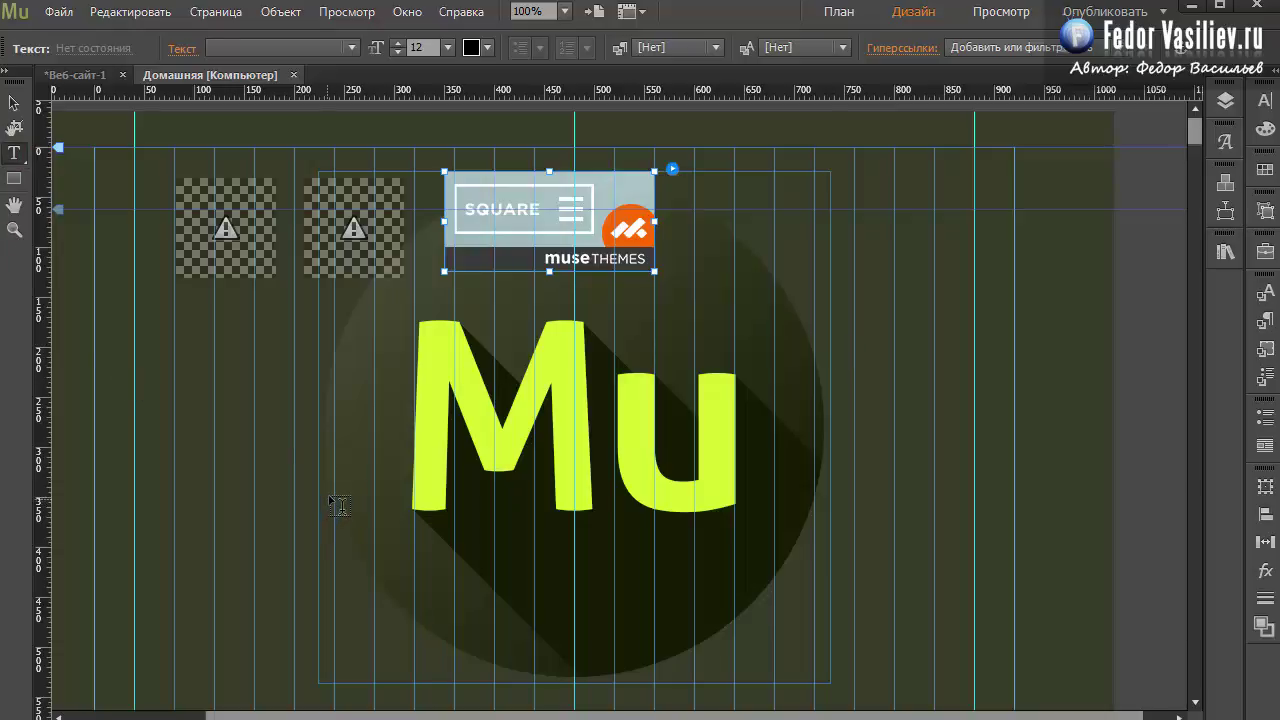
key(v)
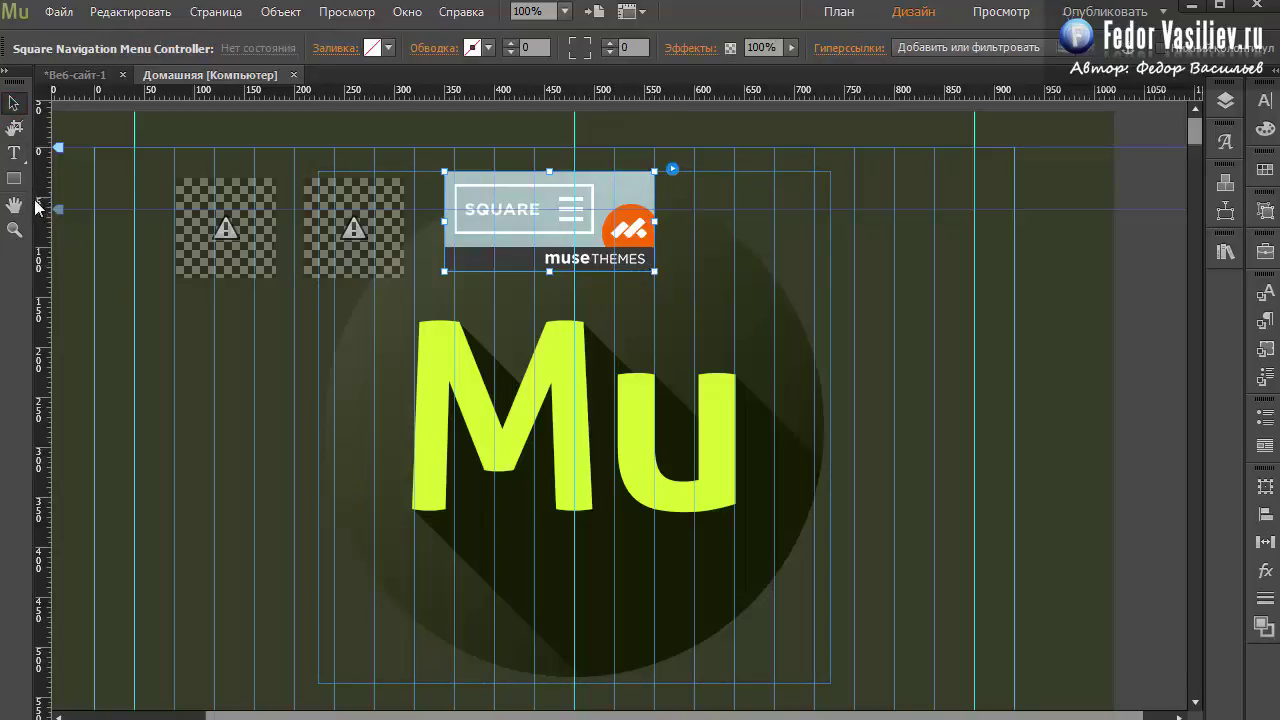
click(14, 153)
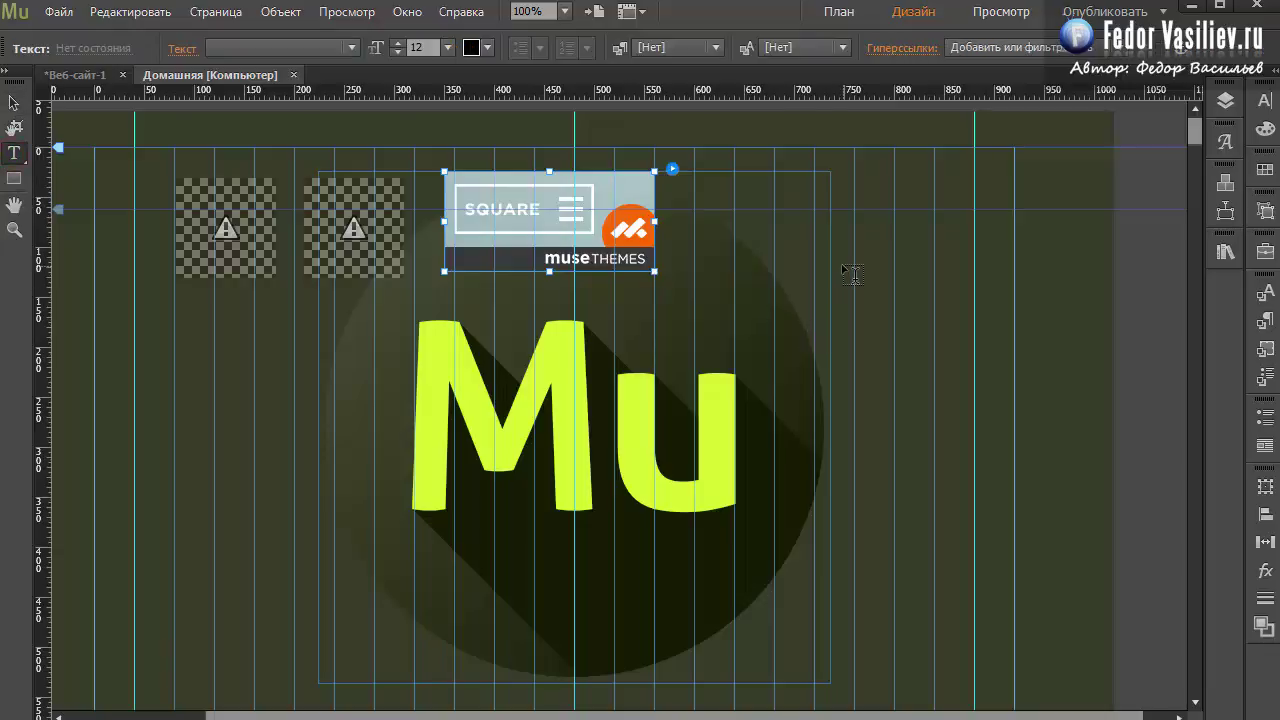
drag(842, 265, 995, 331)
key(Escape)
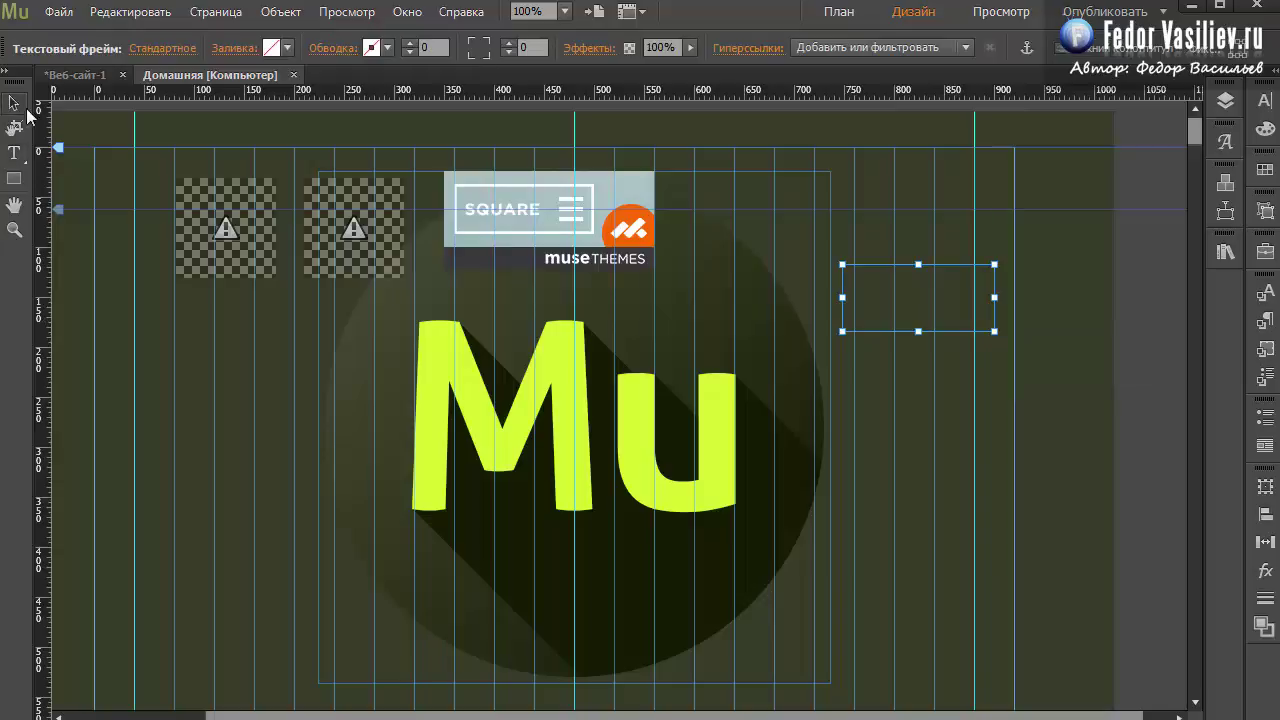
click(270, 47)
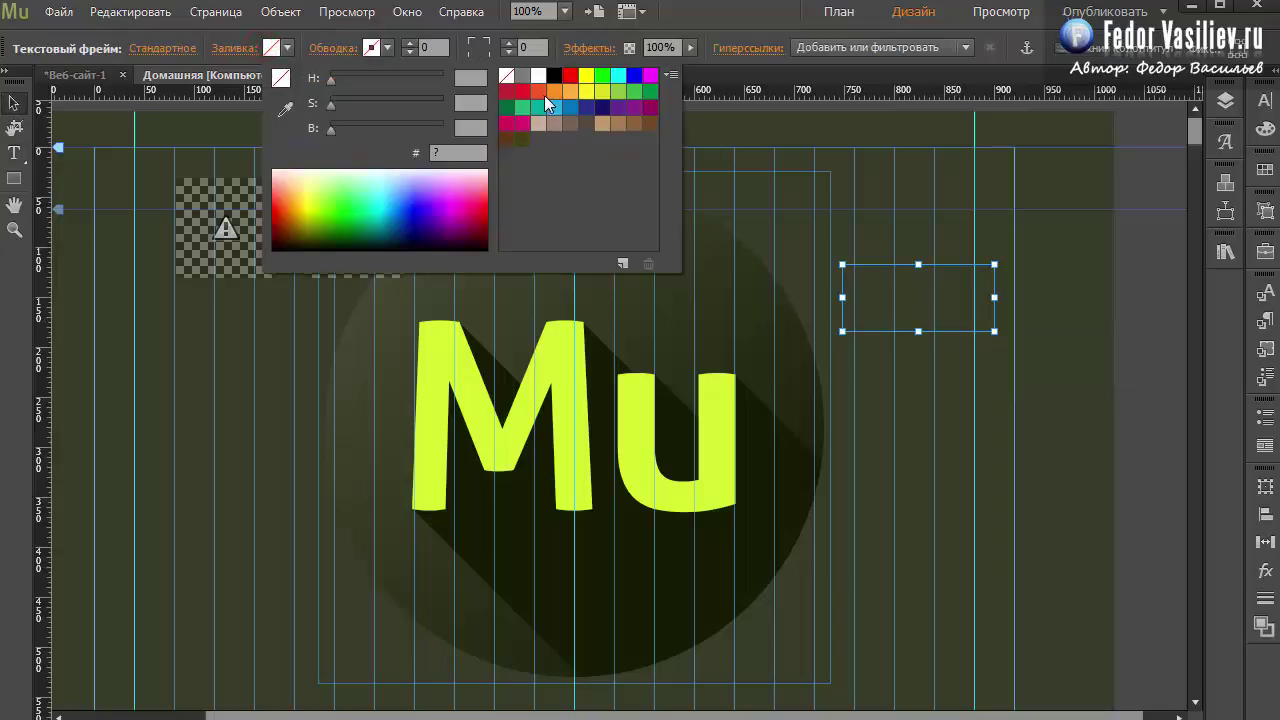
click(570, 75)
Step: Give the red frame a white stroke with a thickness of 4, aligned to the inside
click(372, 47)
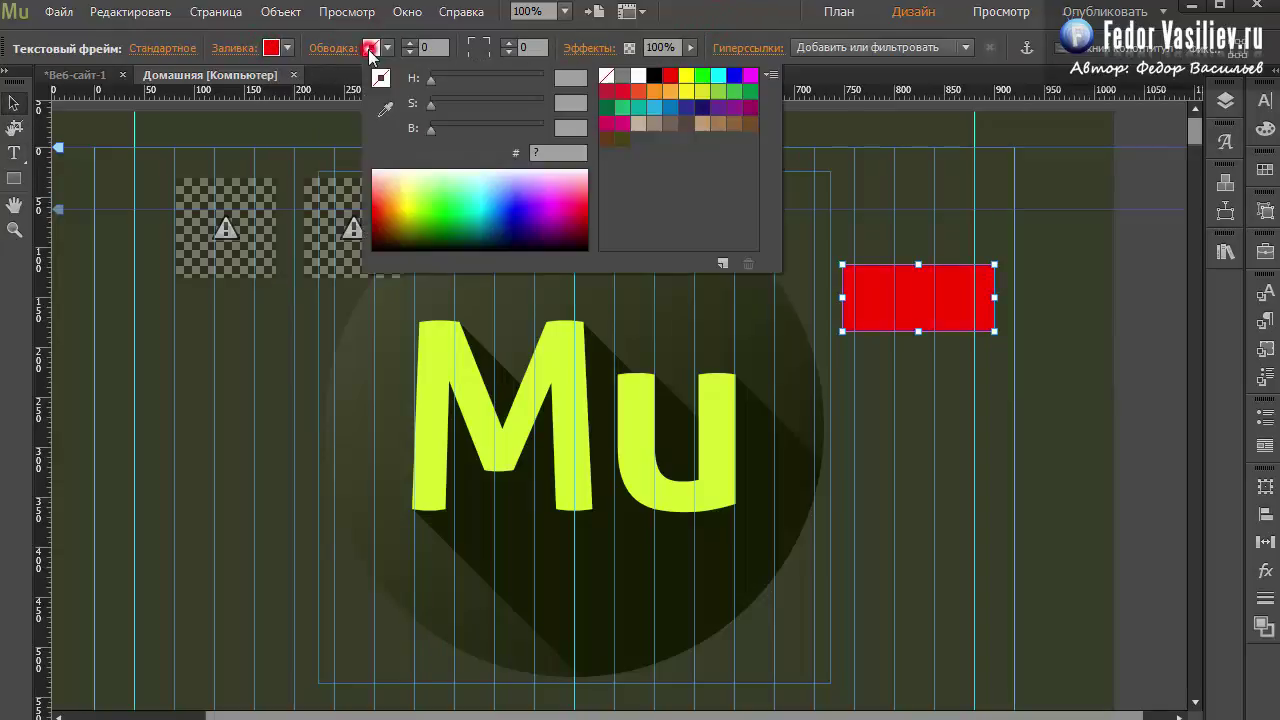
click(638, 76)
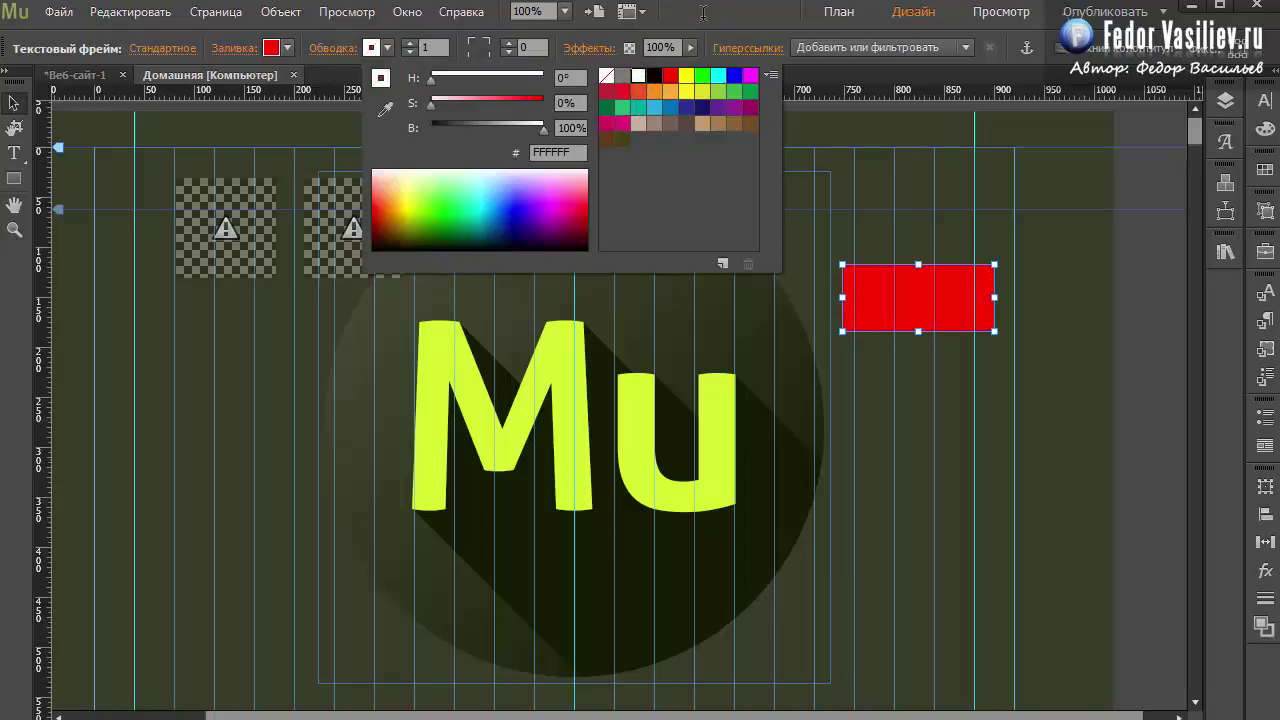
click(409, 43)
click(409, 43)
click(409, 43)
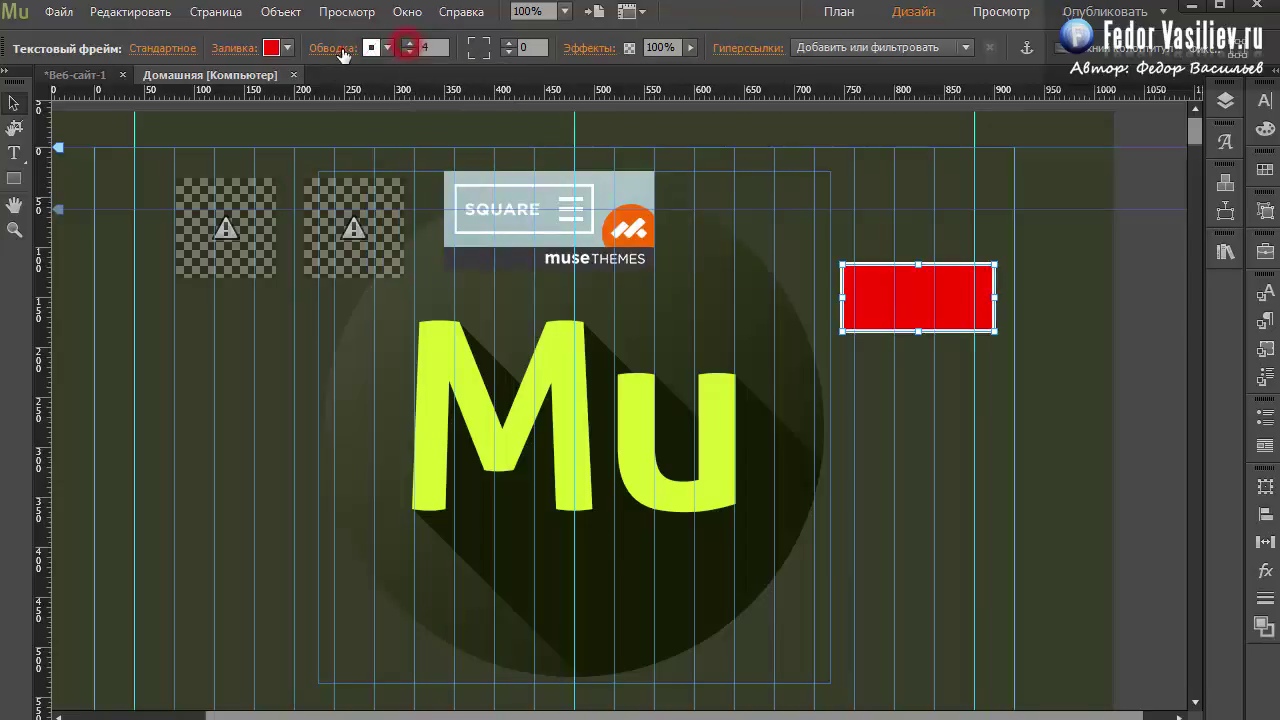
click(337, 47)
click(424, 115)
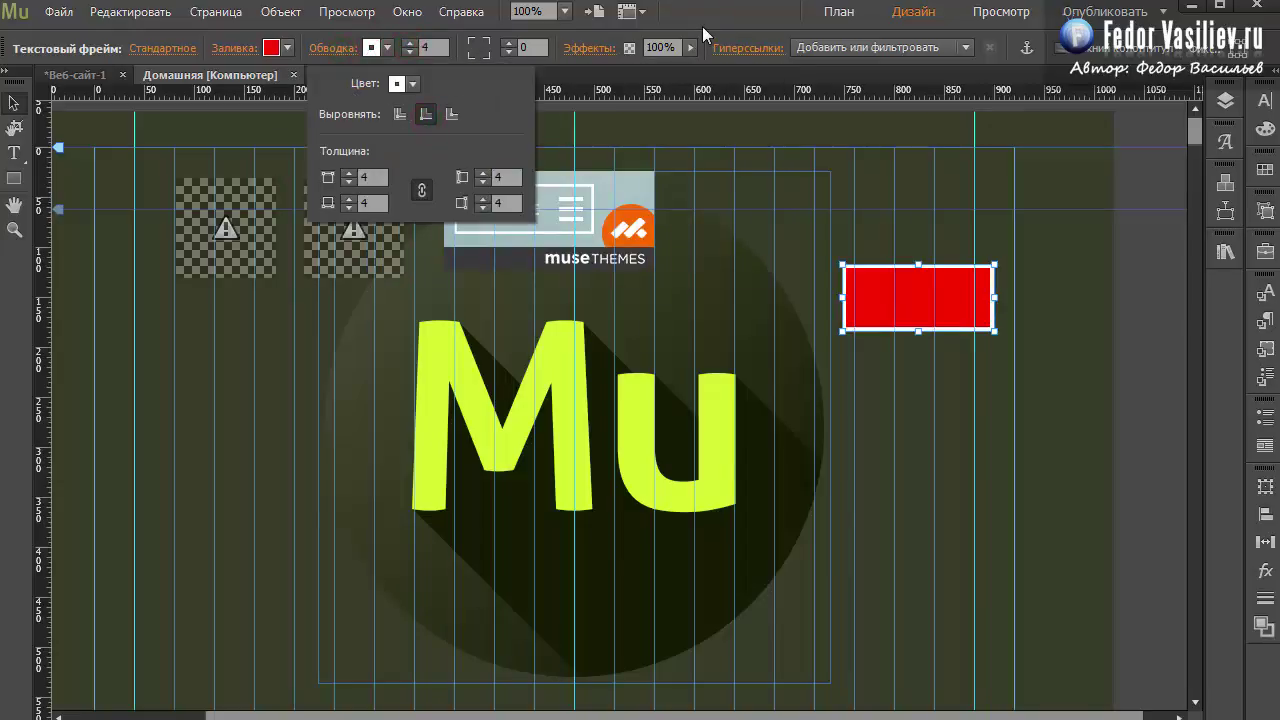
Step: Enter the text кнопка in the red frame and colour it white
double_click(872, 316)
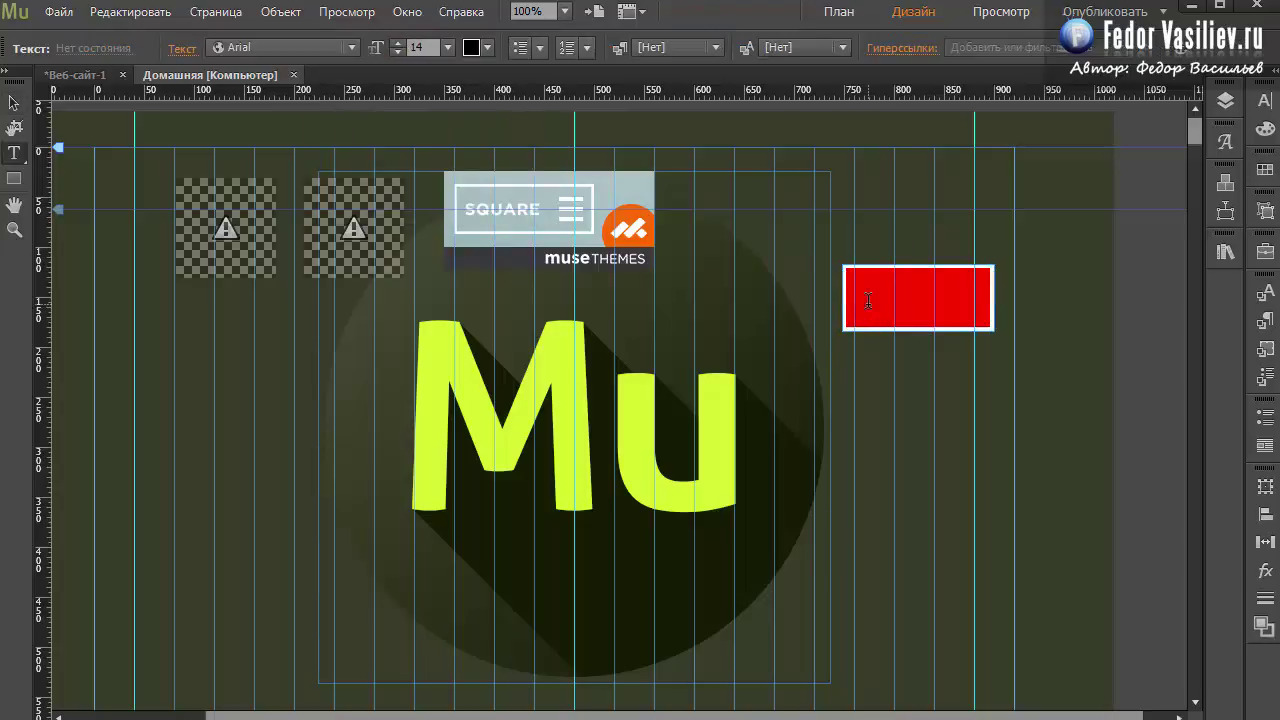
text(кнопка)
key(ctrl+a)
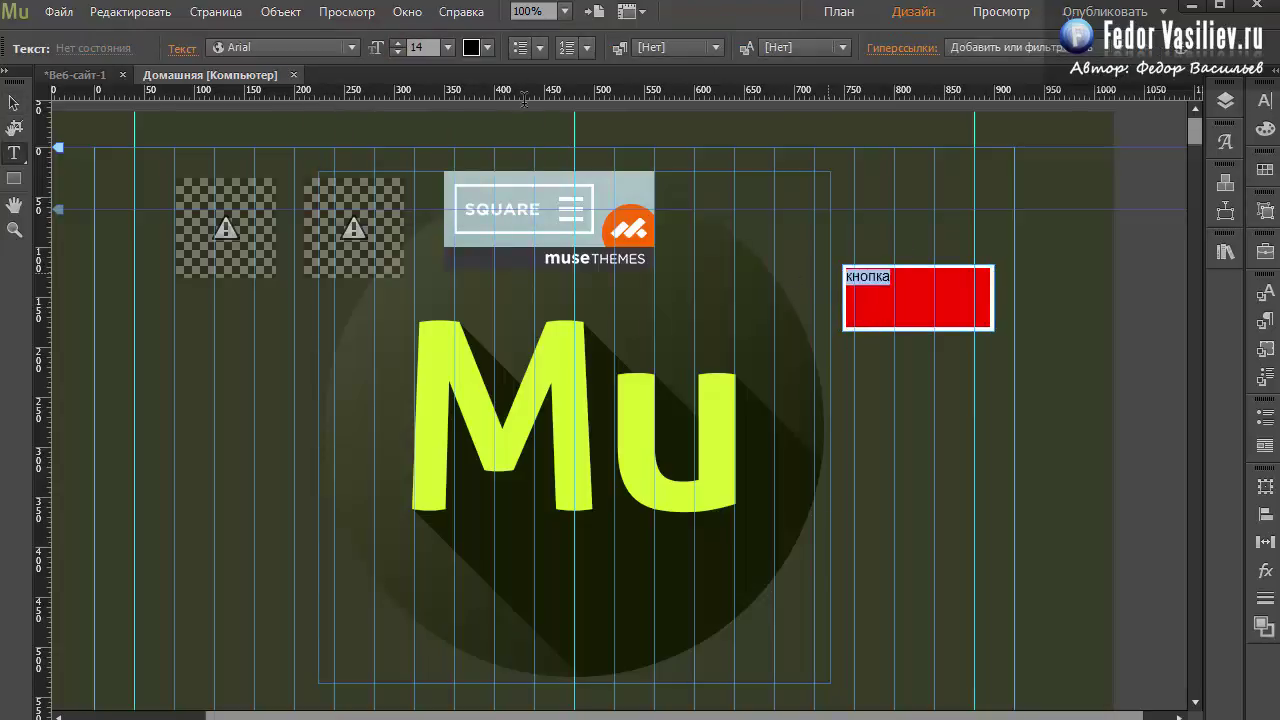
click(470, 48)
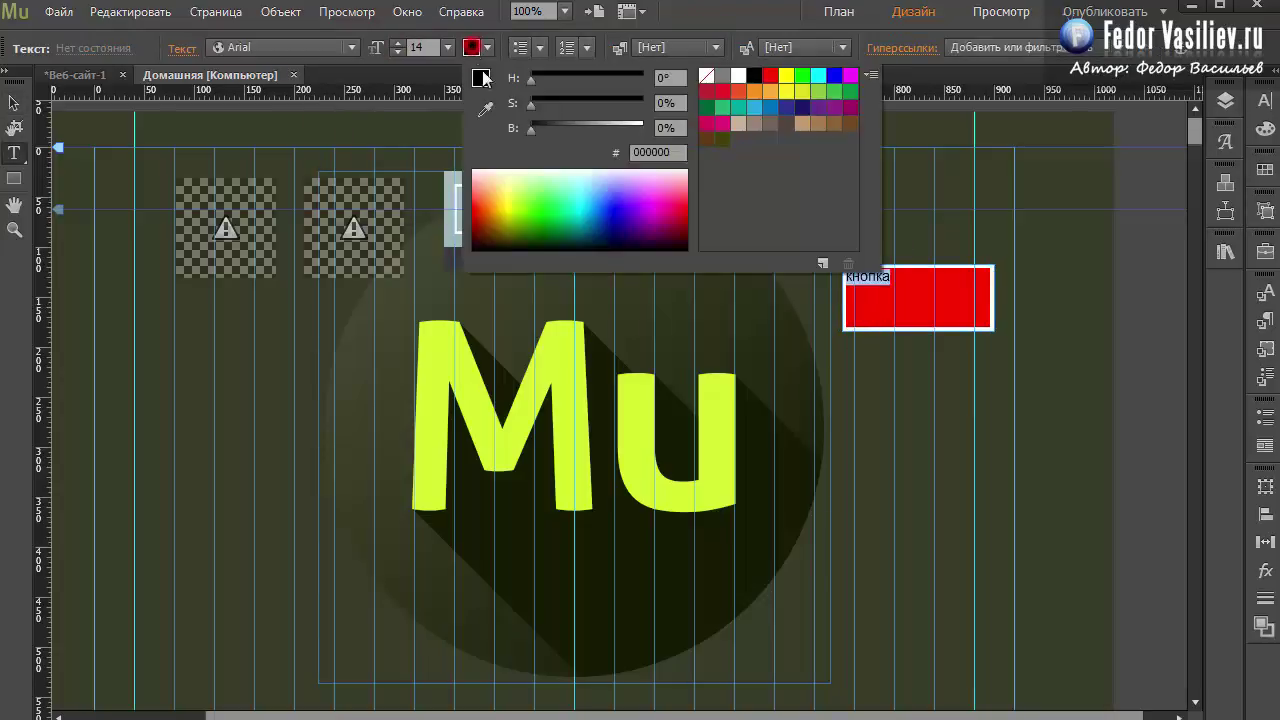
click(740, 76)
Step: Set the button text's font to the DjflNt0V web font and its size to 24
click(352, 48)
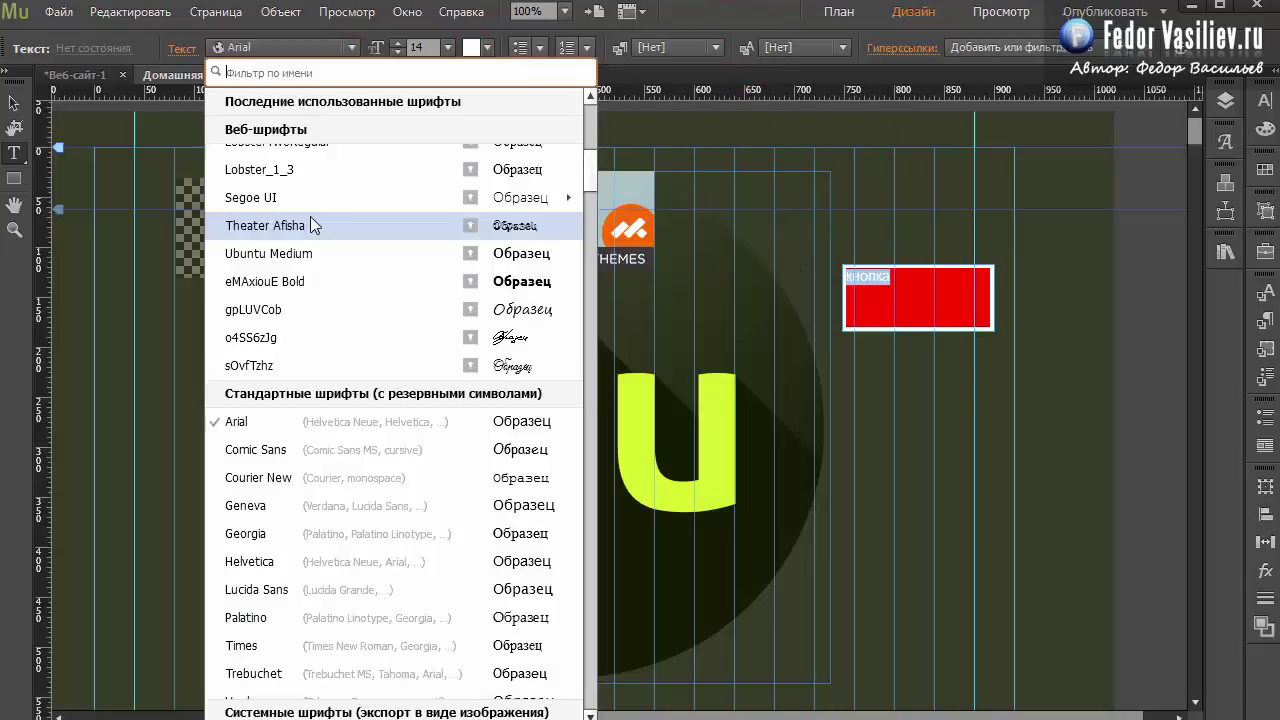
scroll(337, 220, up, 6)
click(508, 160)
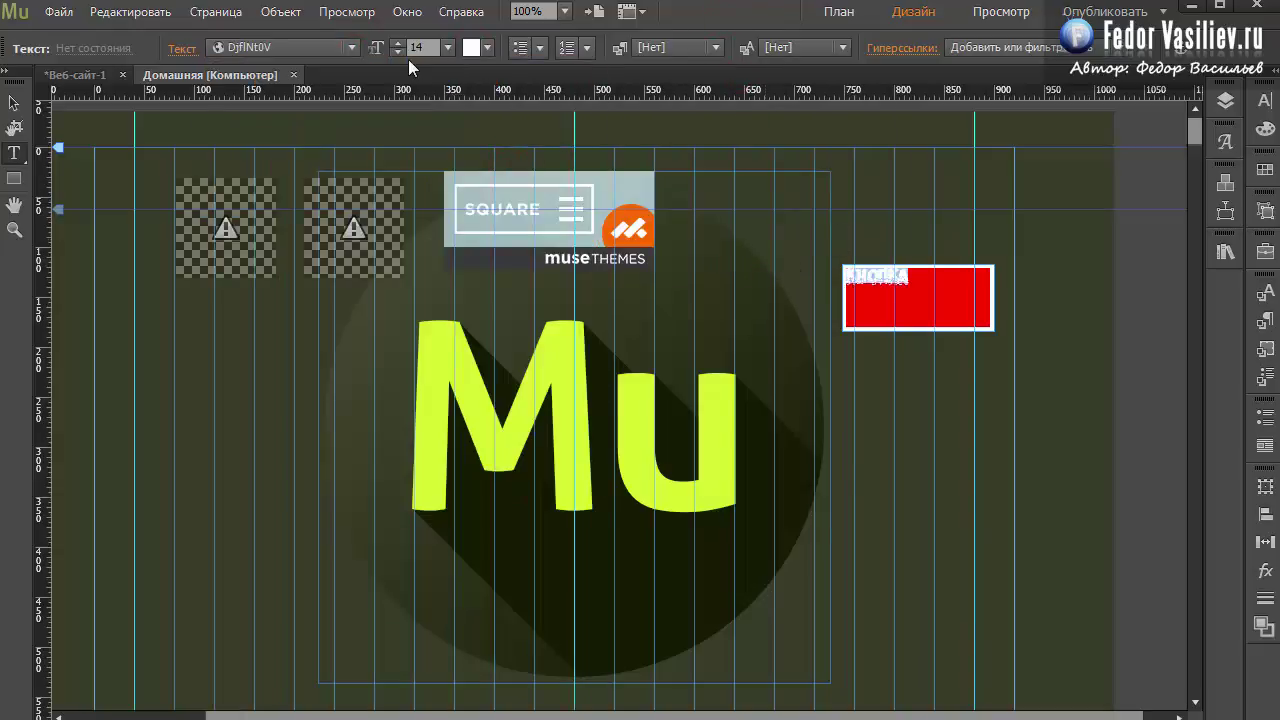
click(447, 48)
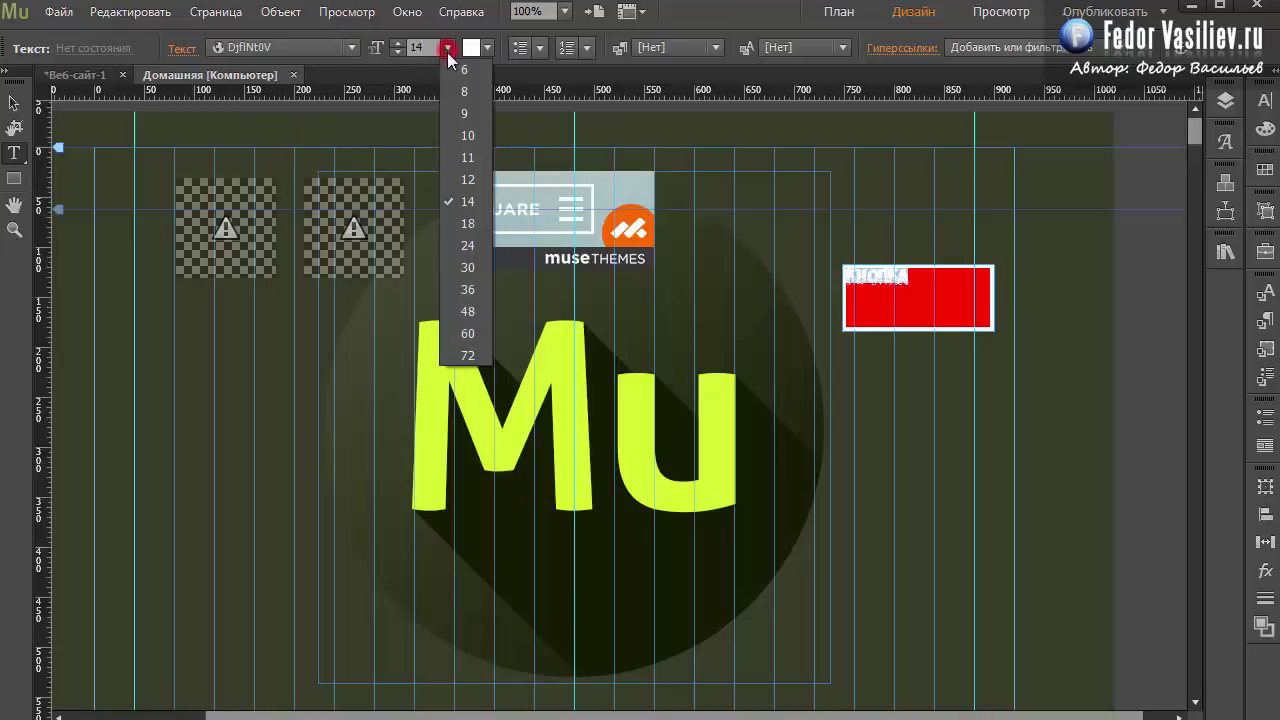
click(477, 254)
Step: Center the button text horizontally and set its leading to 200%
click(1264, 101)
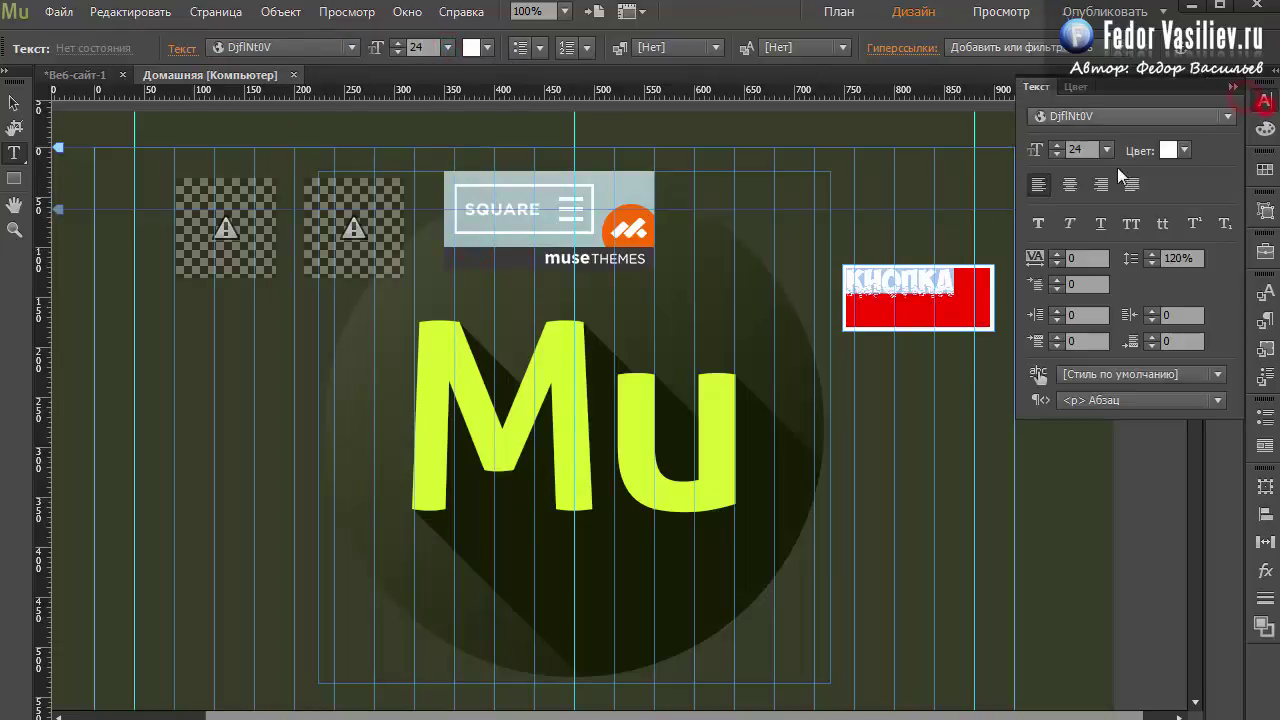
click(1070, 184)
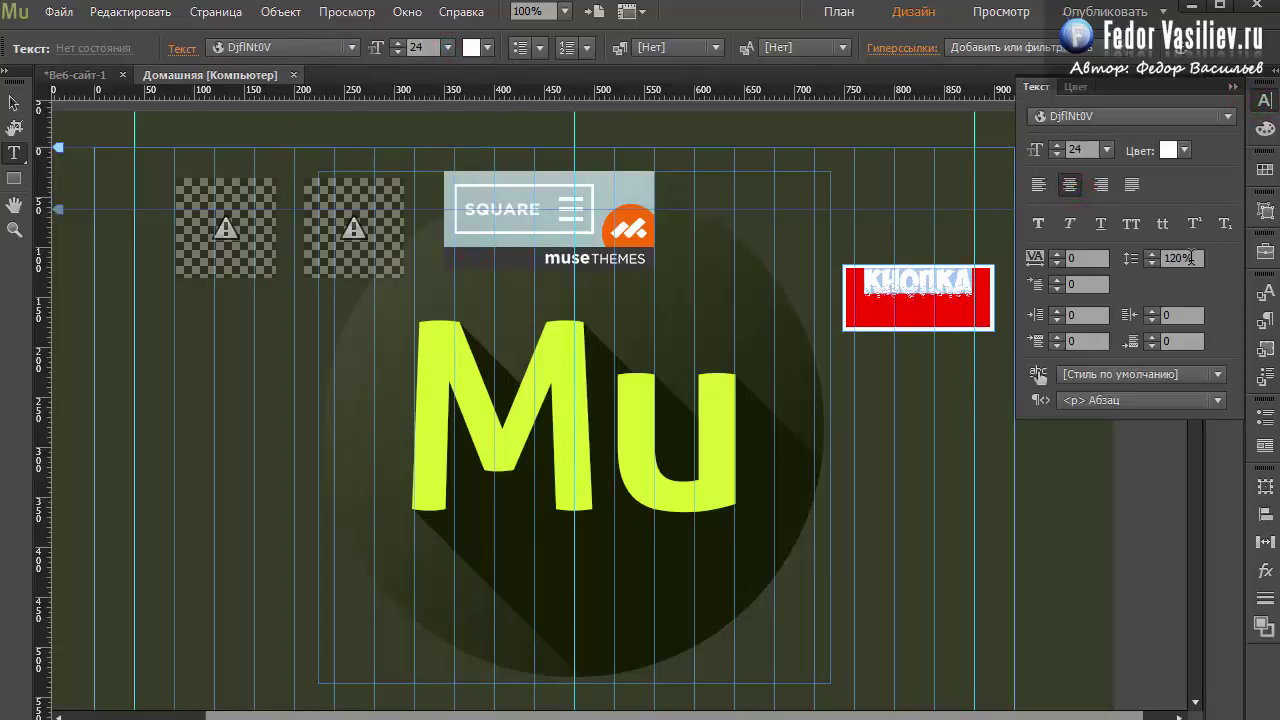
click(1190, 258)
key(BackSpace)
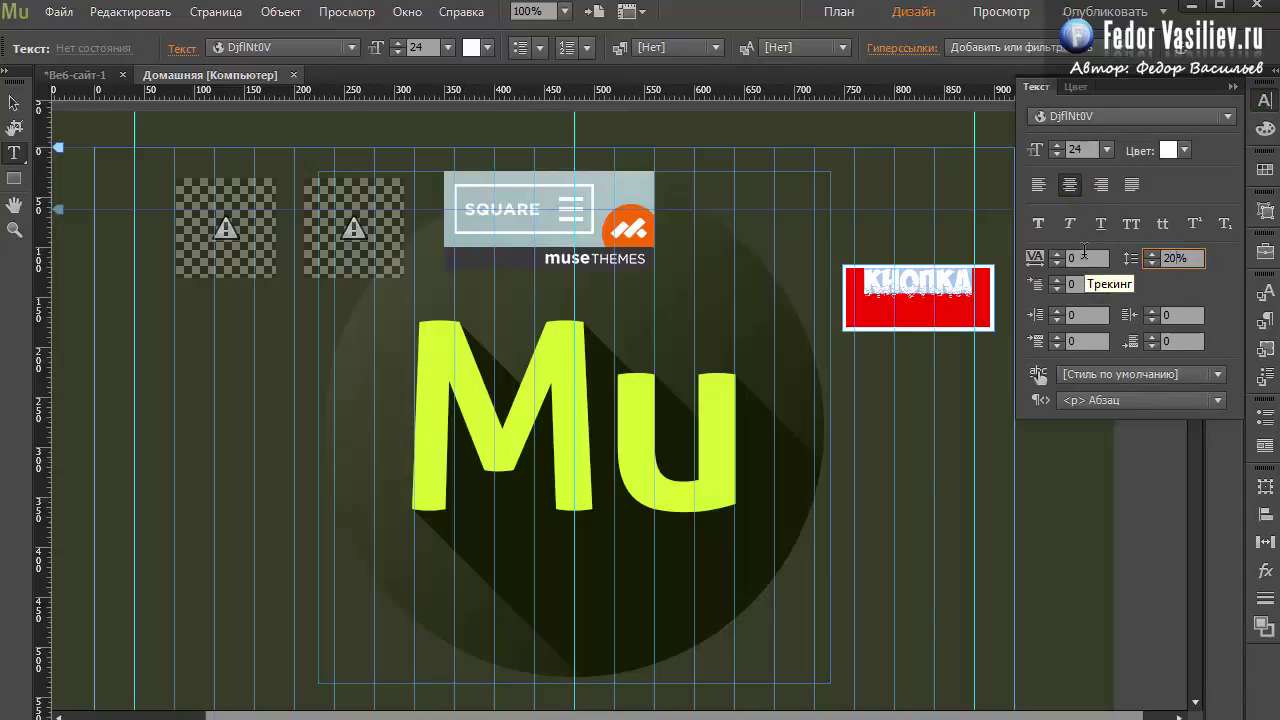
text(0)
key(Return)
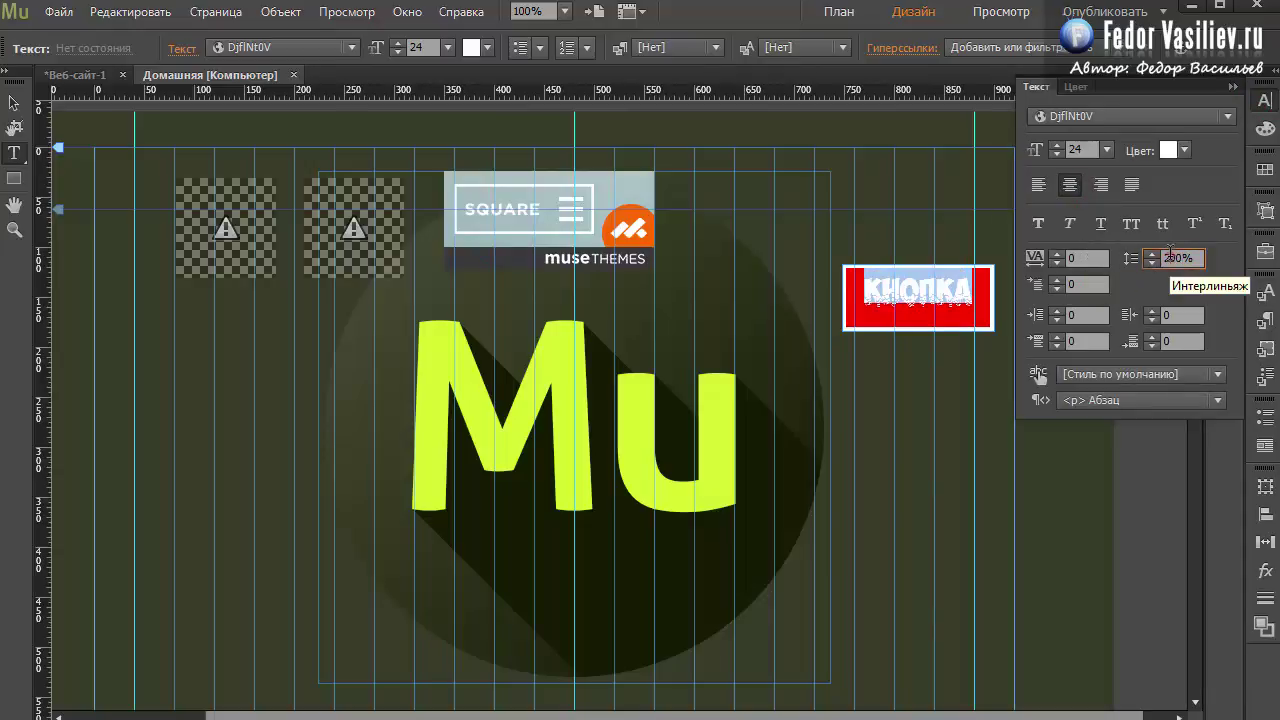
key(Escape)
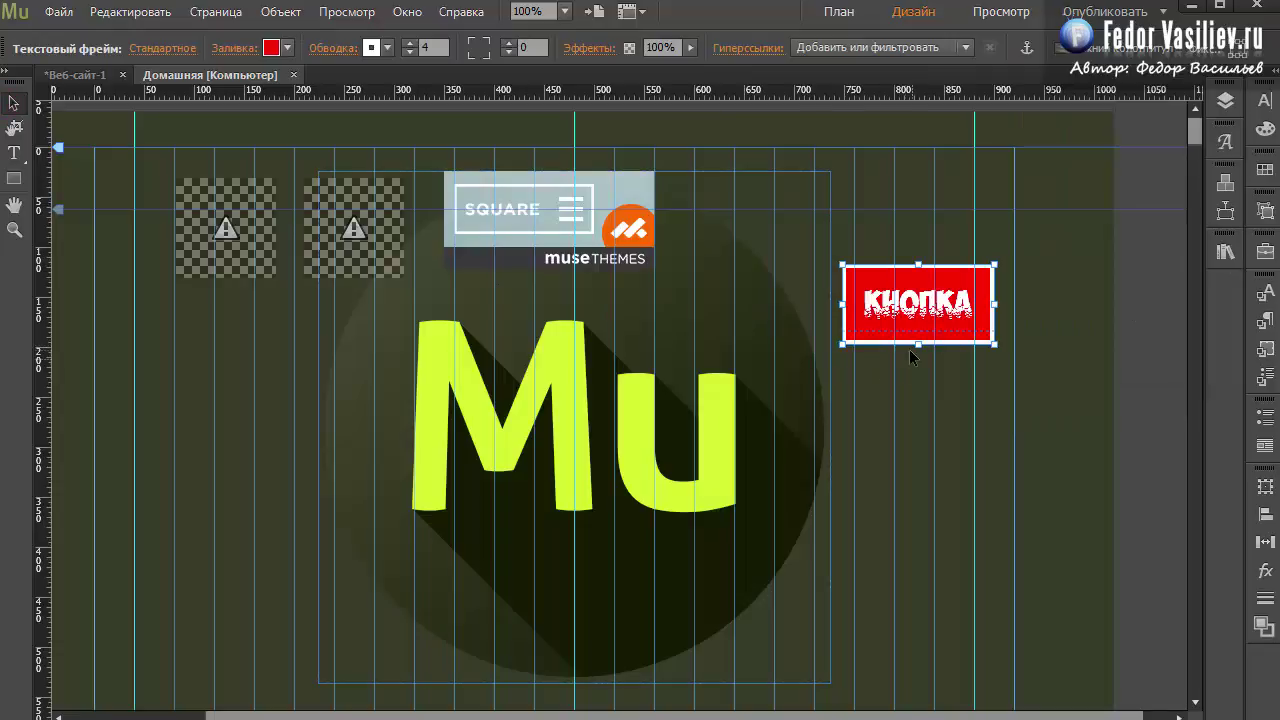
Step: Round the red button's corners to a radius of 10 and move it level with the top of the Square controller
drag(900, 310, 887, 255)
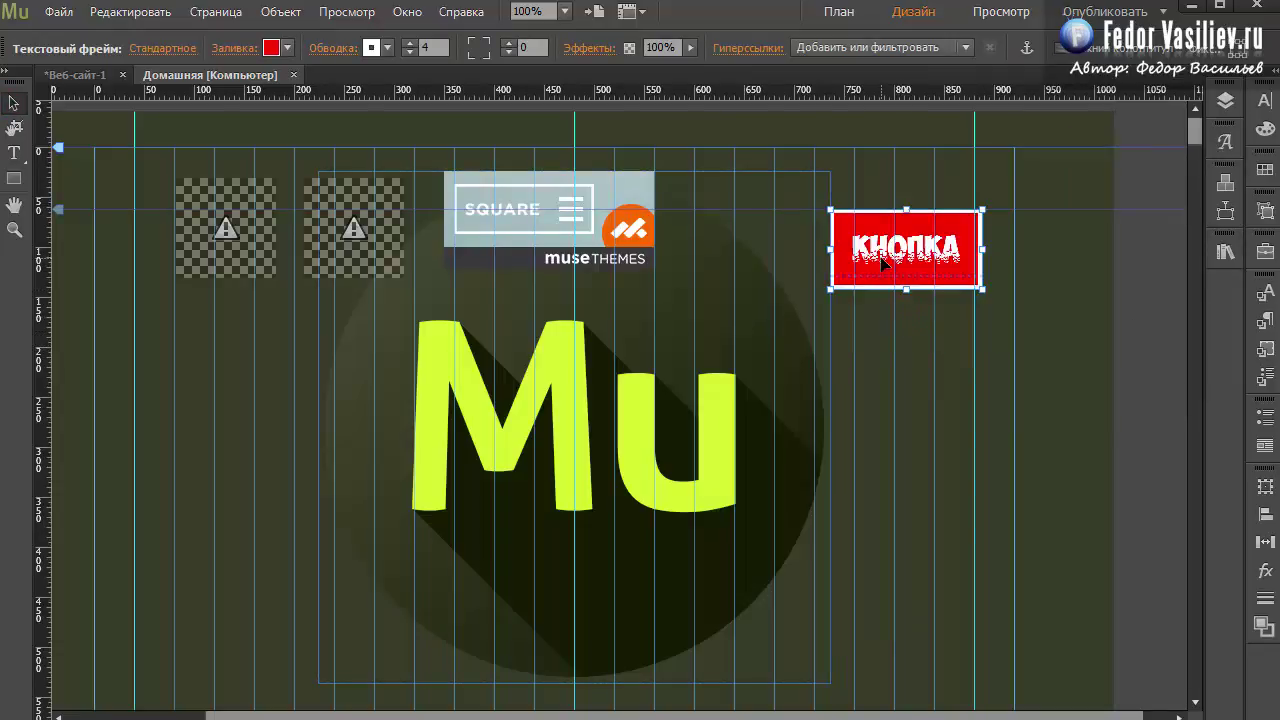
drag(480, 46, 519, 52)
click(877, 321)
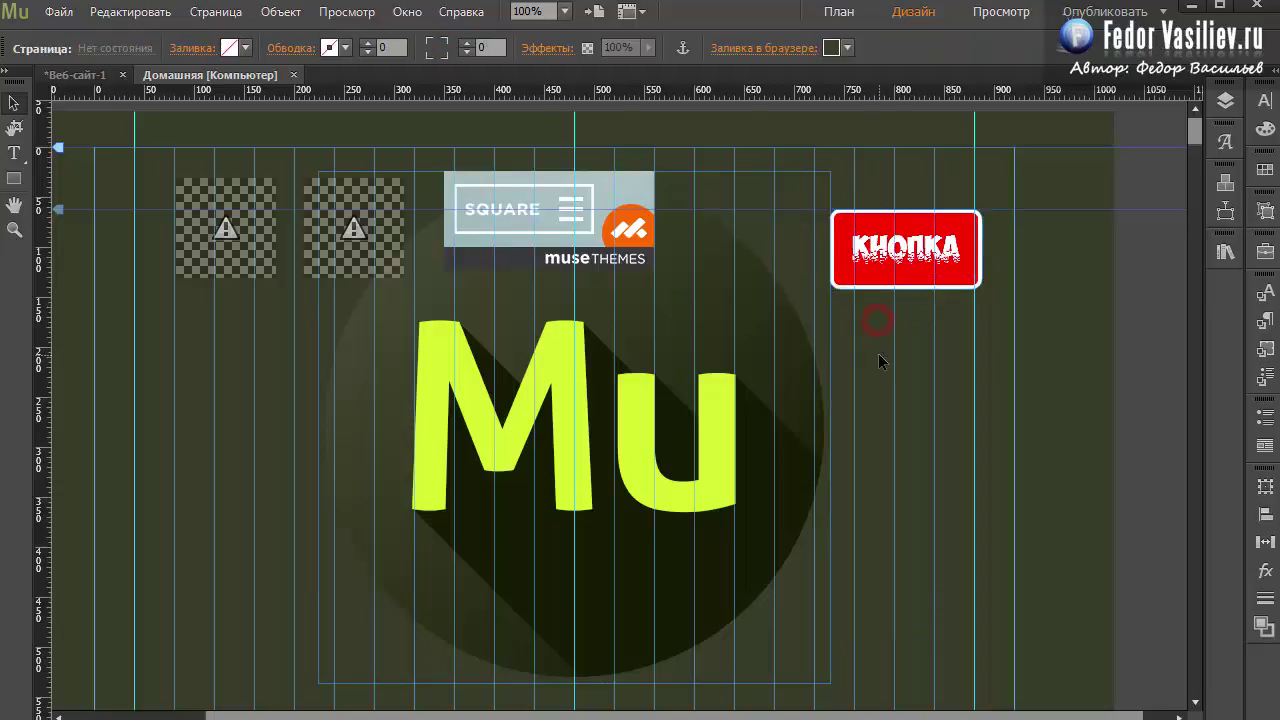
click(899, 271)
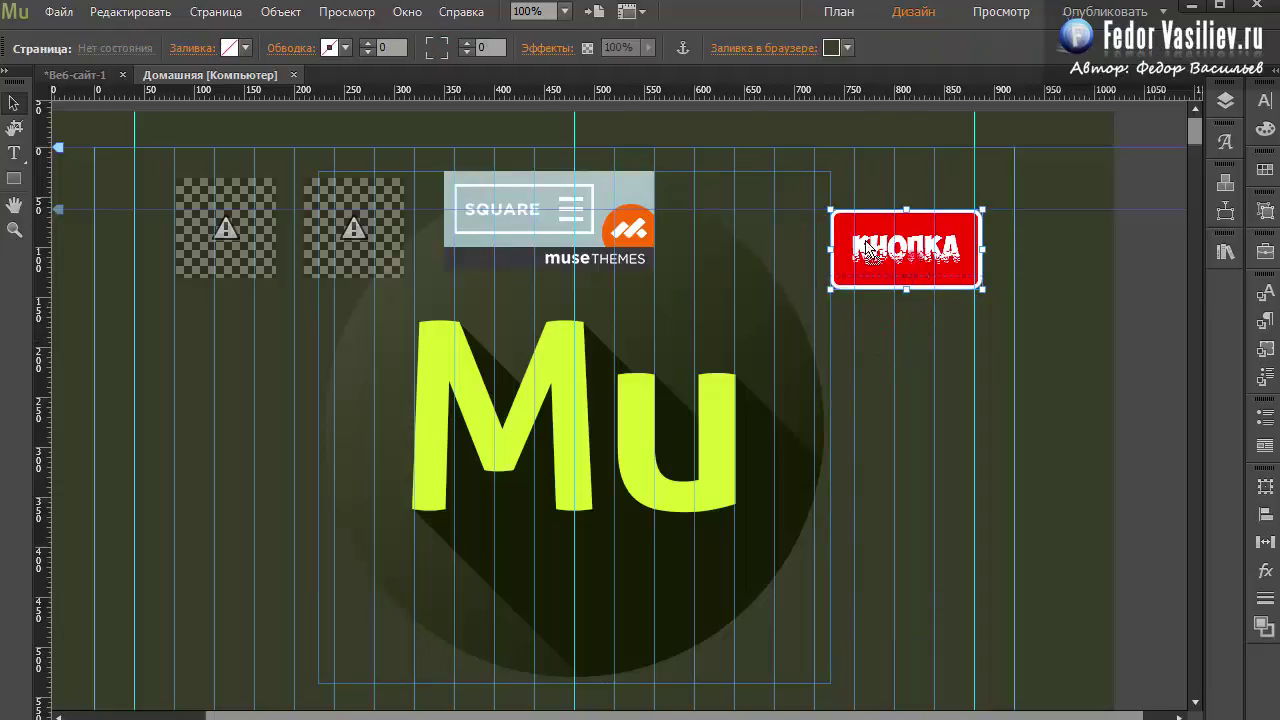
drag(899, 271, 822, 232)
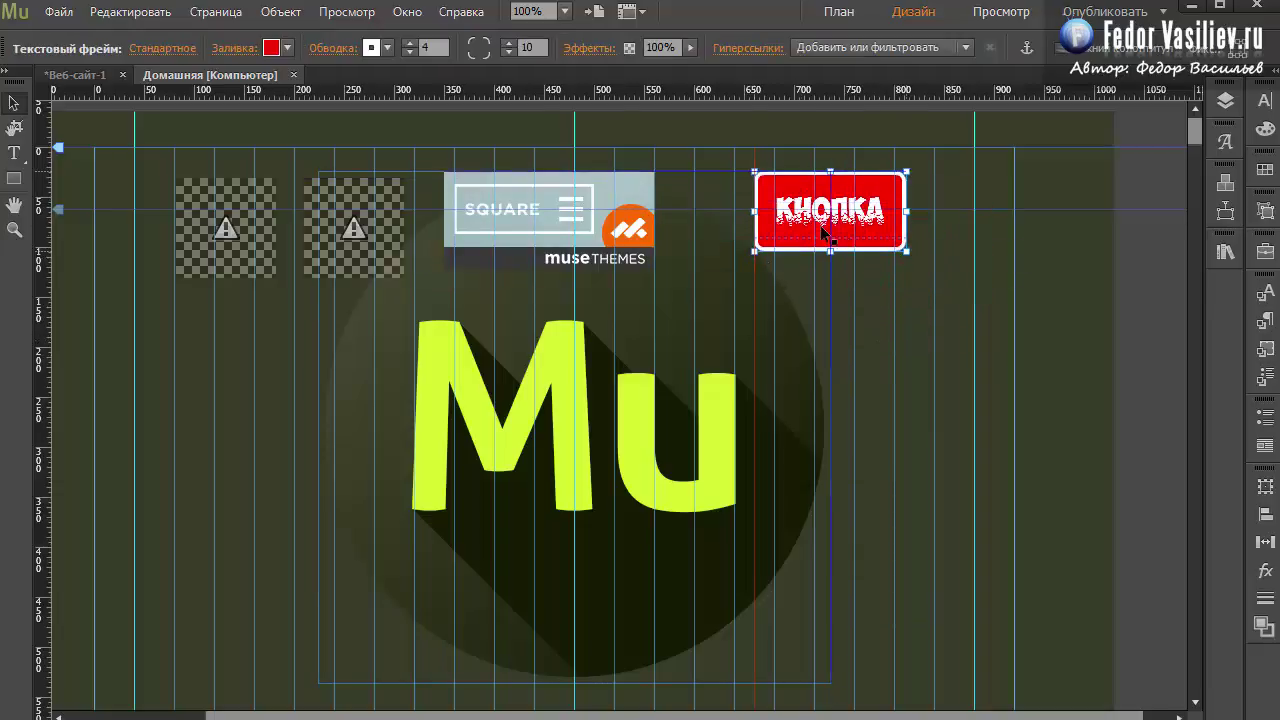
Step: Open the Square Navigation Menu Controller's options and set the Menu Button Type to Custom - Graphic Style
click(597, 206)
click(672, 169)
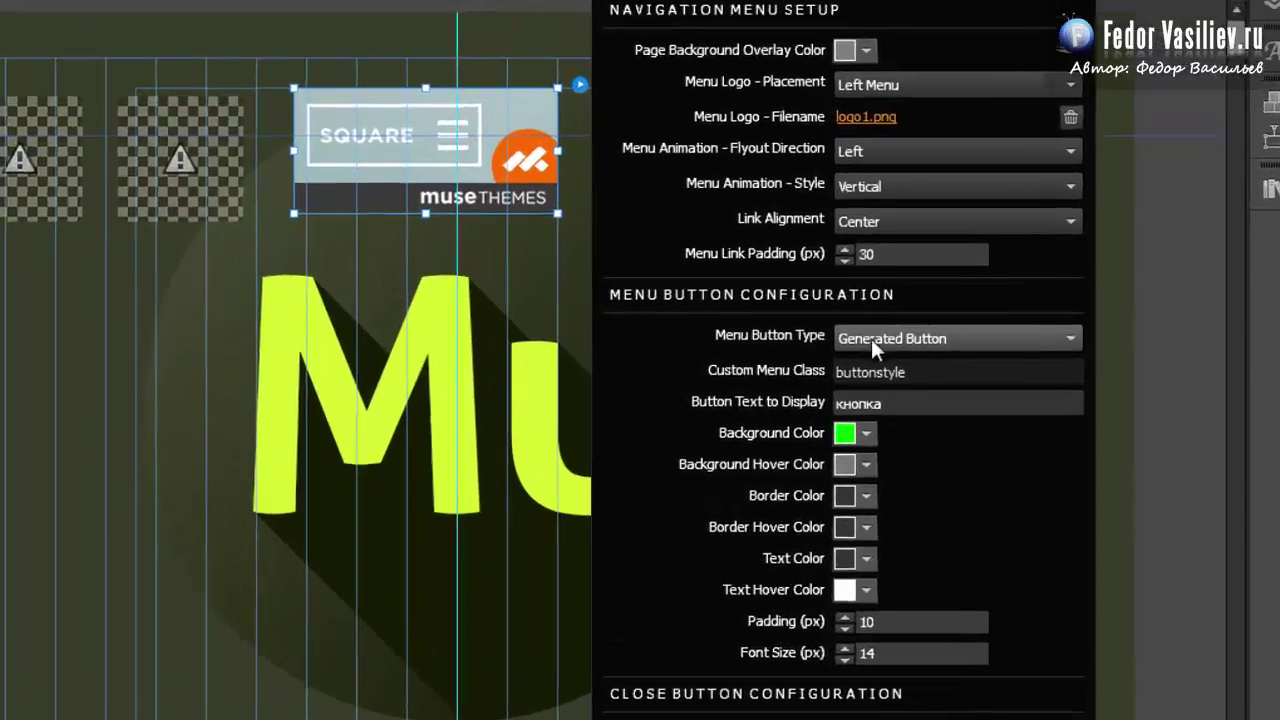
click(905, 372)
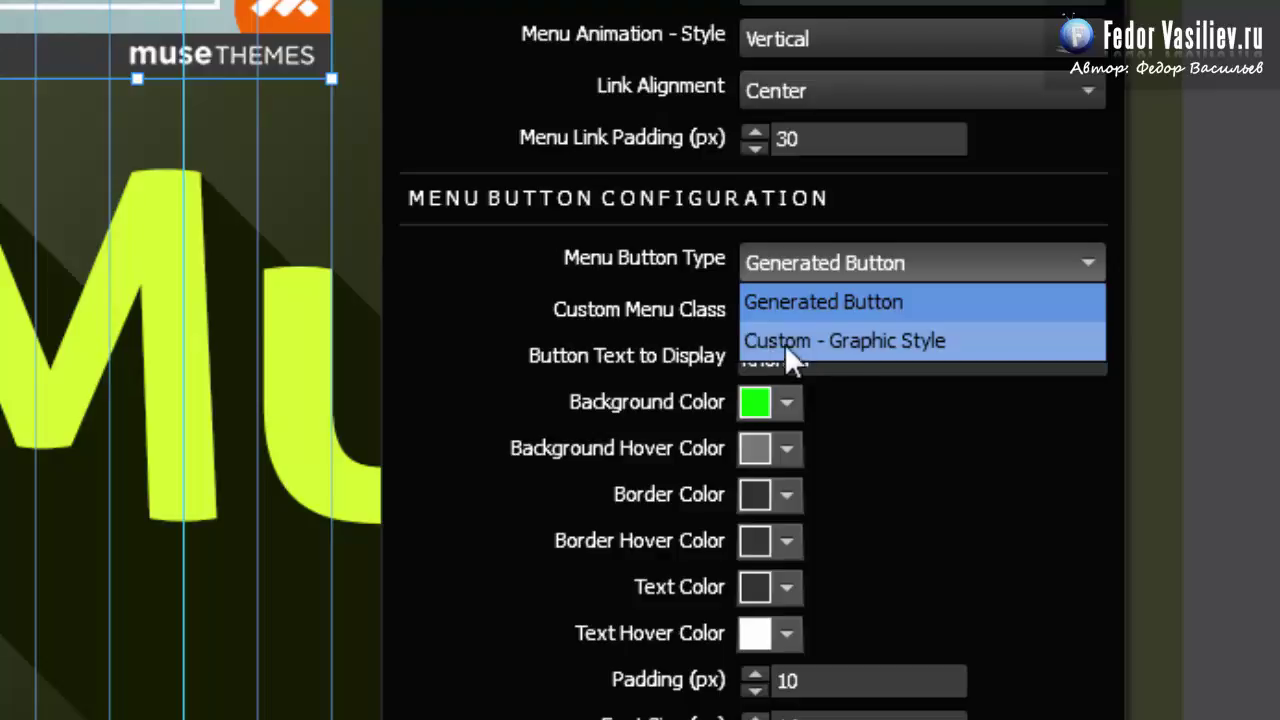
click(888, 342)
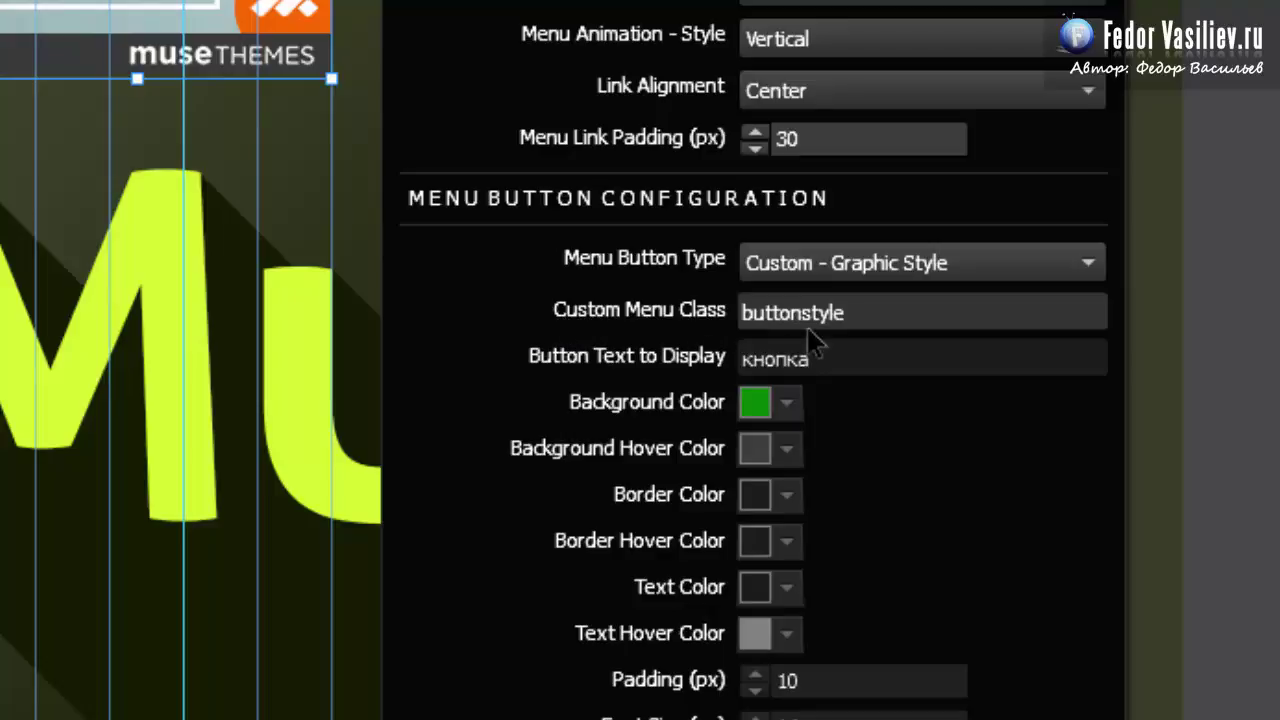
Step: Copy the Custom Menu Class name buttonstyle from the controller options and select the red button frame on the page
click(851, 313)
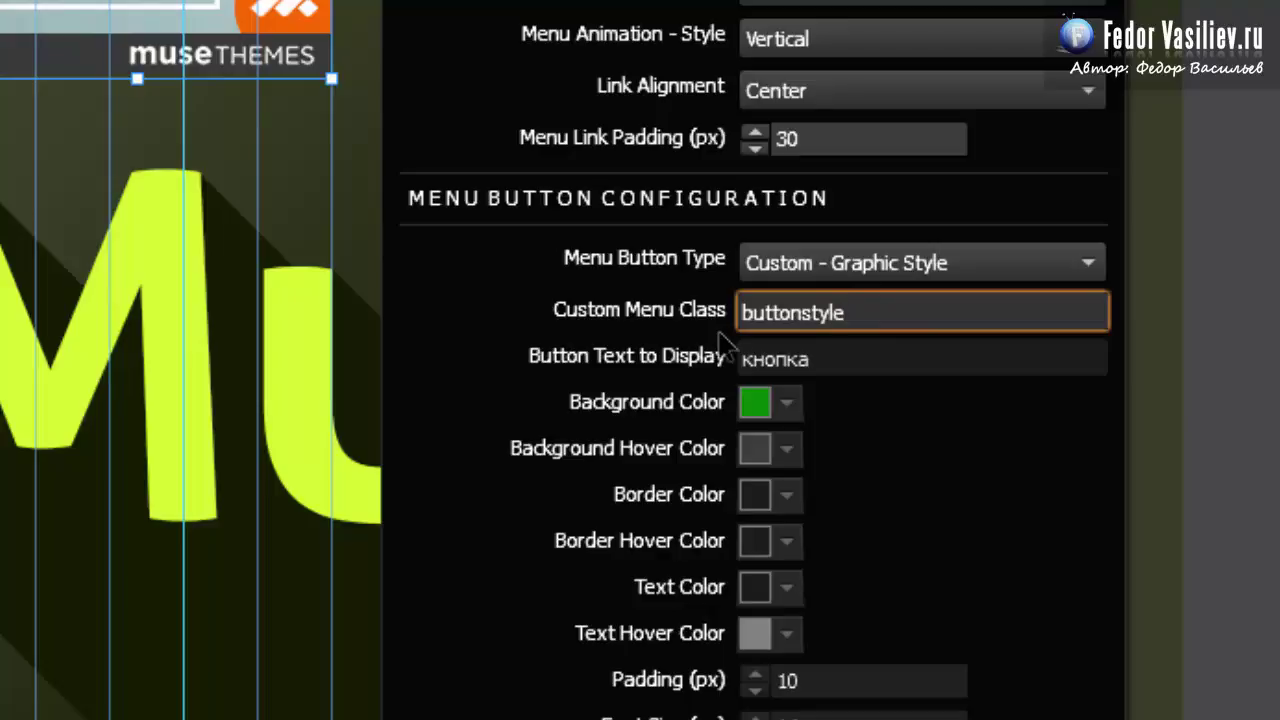
double_click(866, 313)
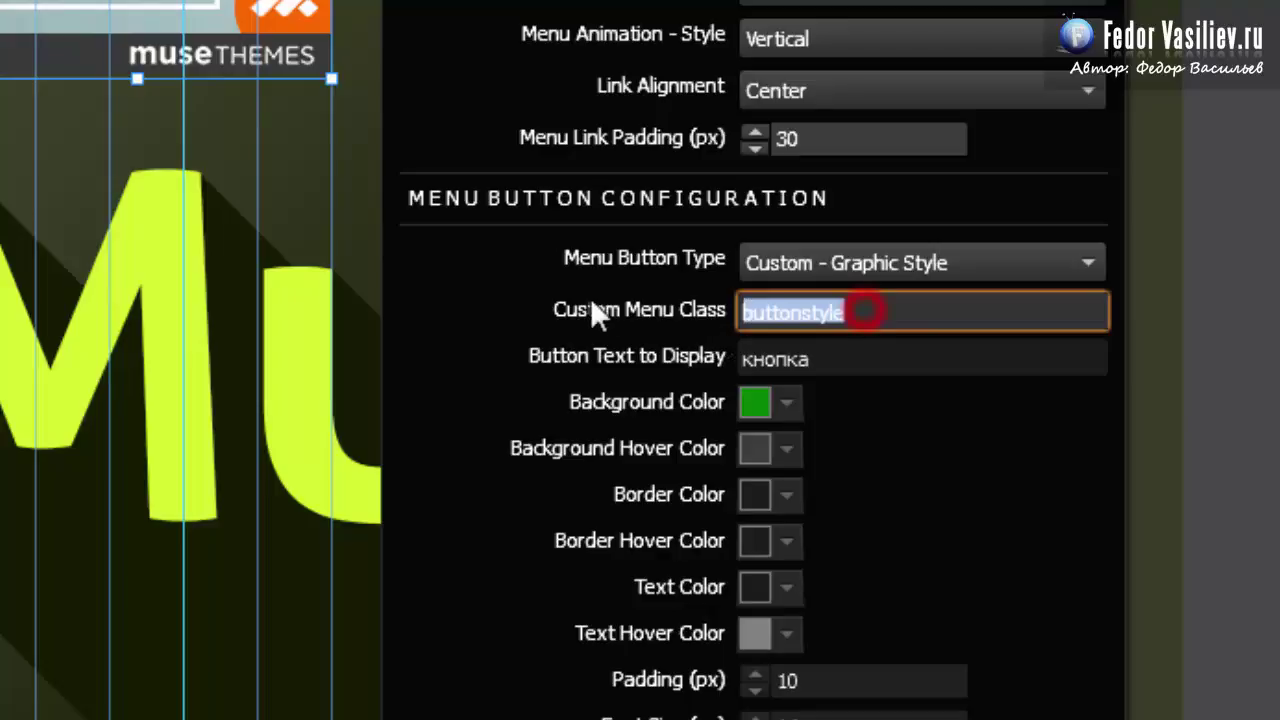
right_click(757, 311)
click(860, 378)
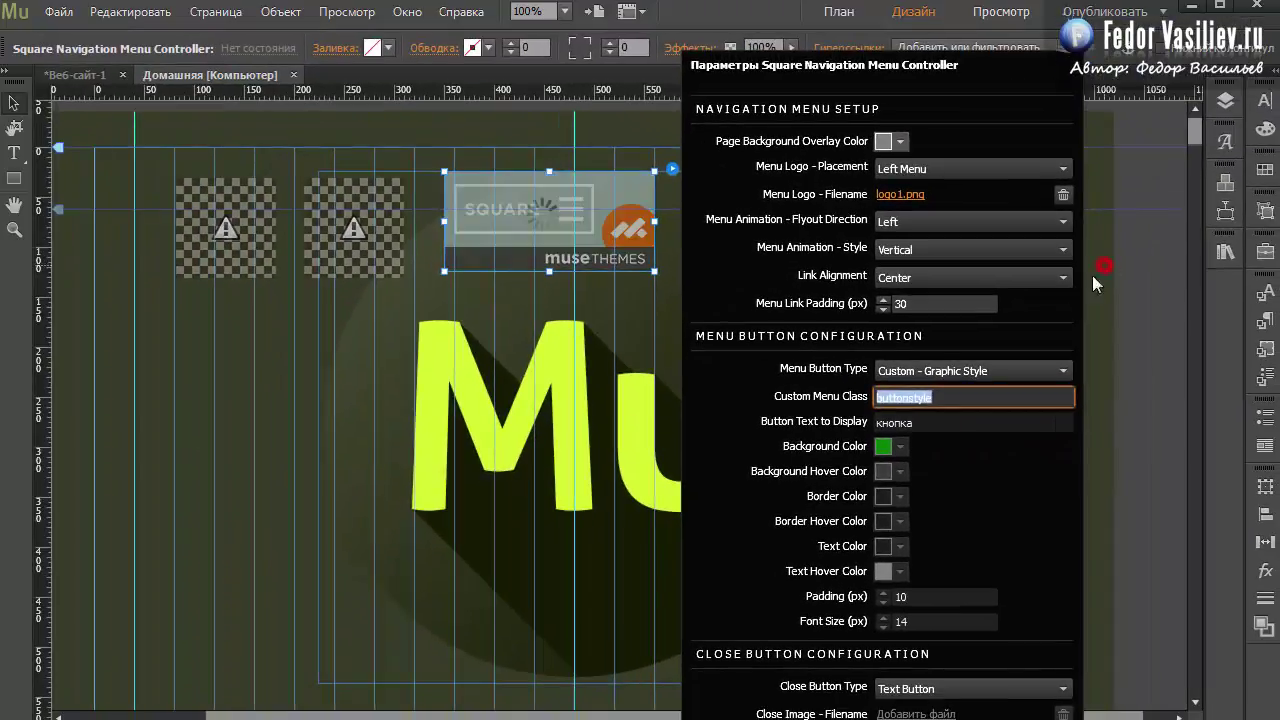
click(1107, 221)
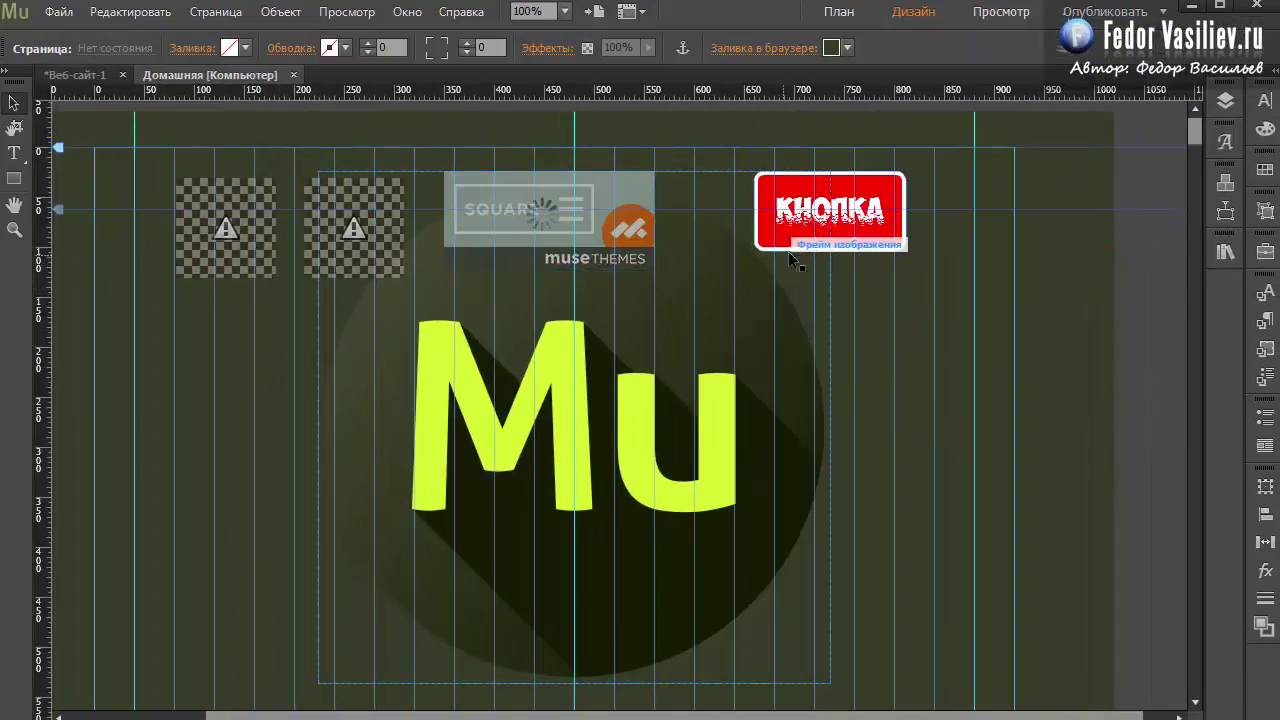
click(867, 233)
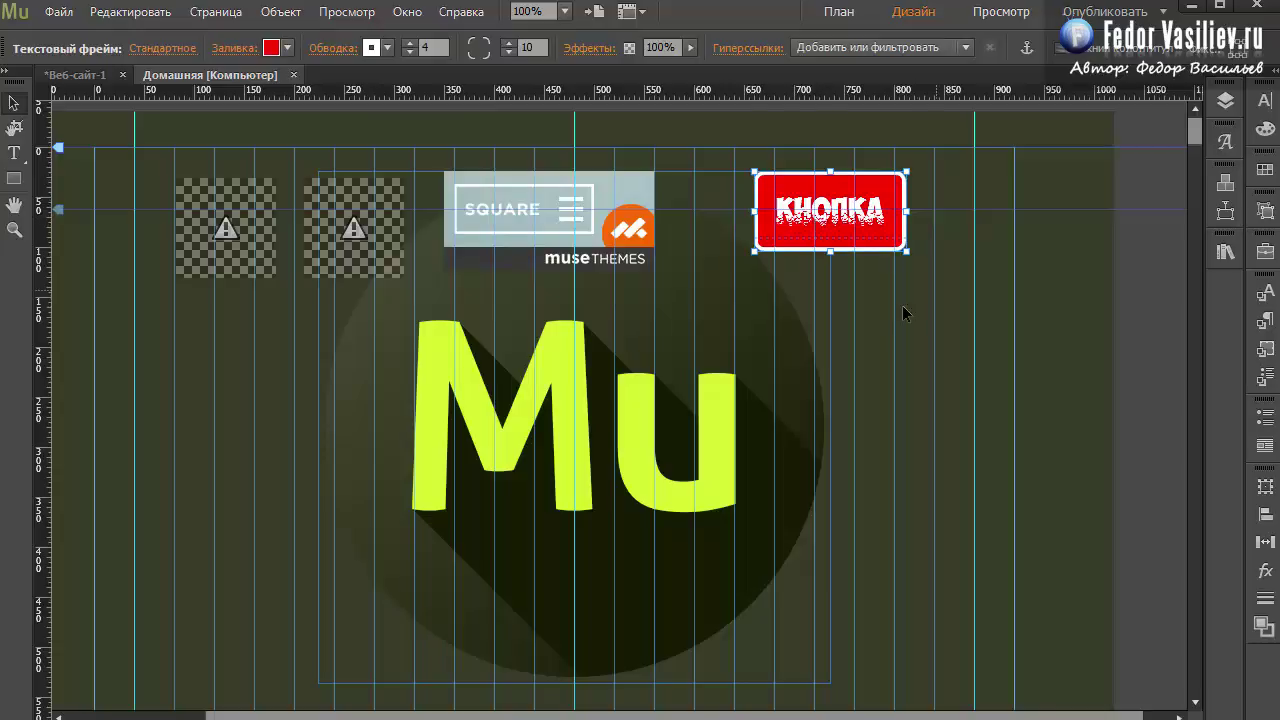
Step: Create a new graphic style from the selected red button and apply it to that button
click(1265, 350)
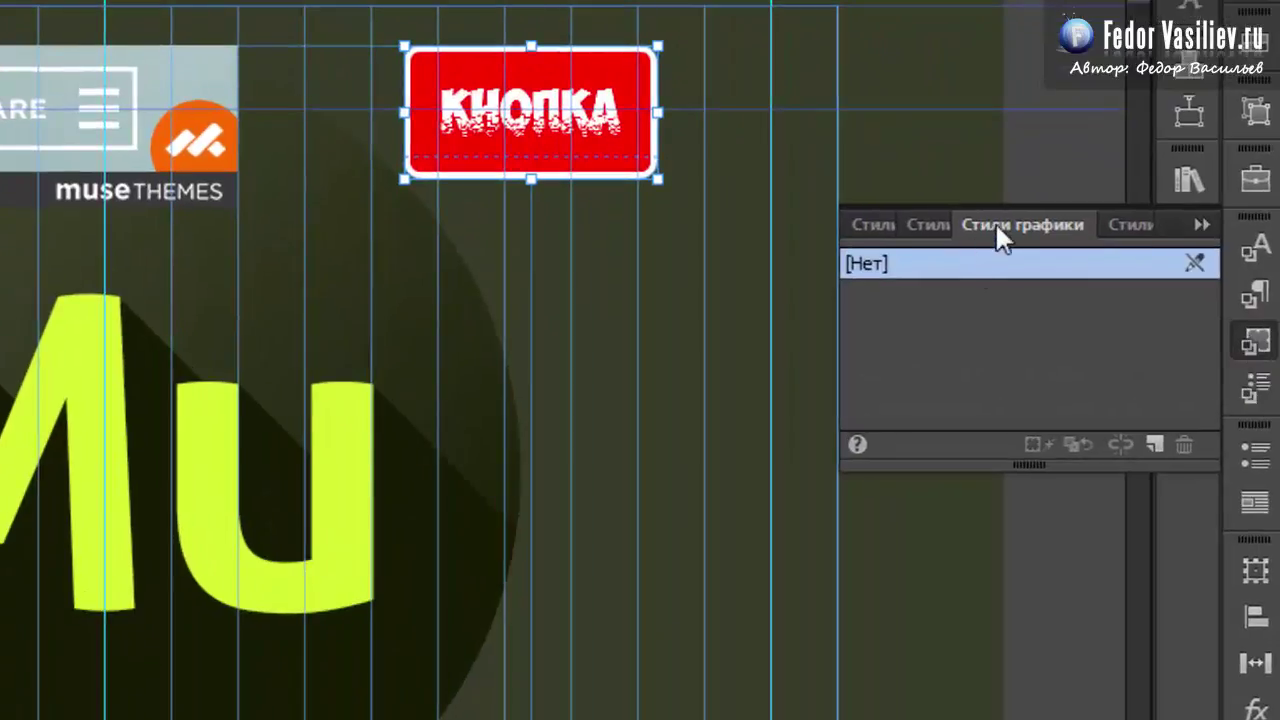
click(995, 221)
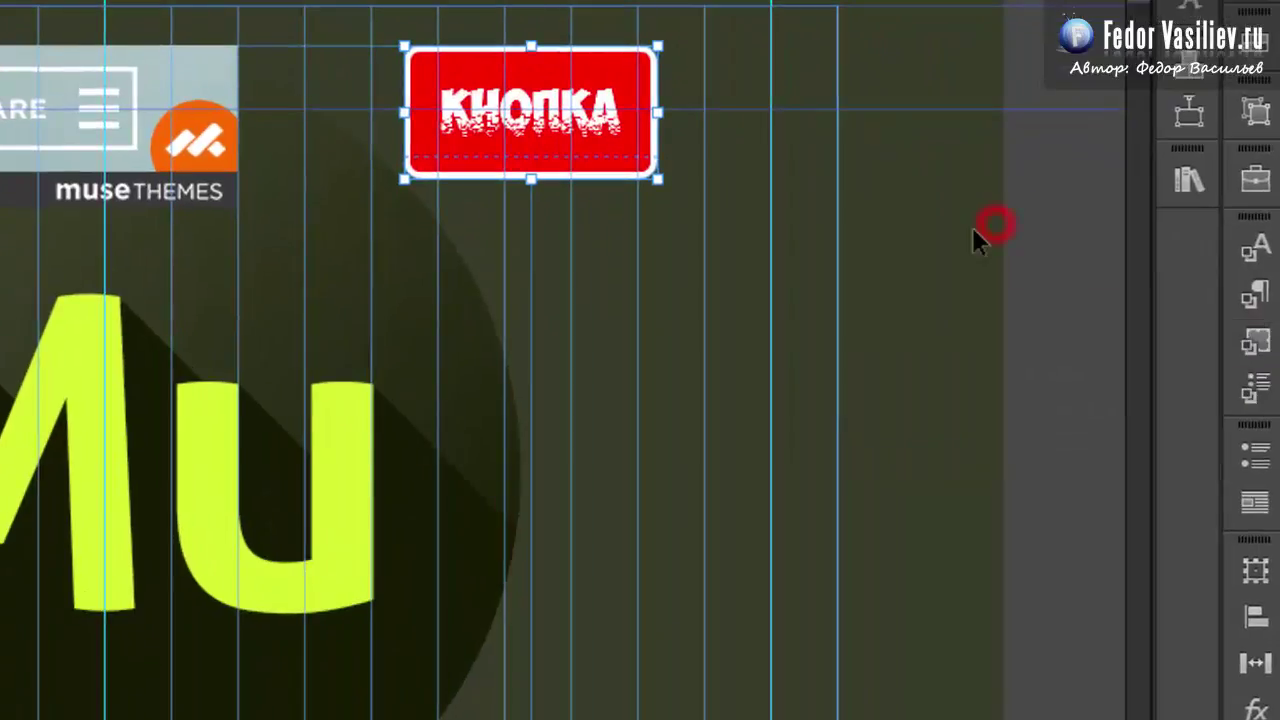
click(1255, 340)
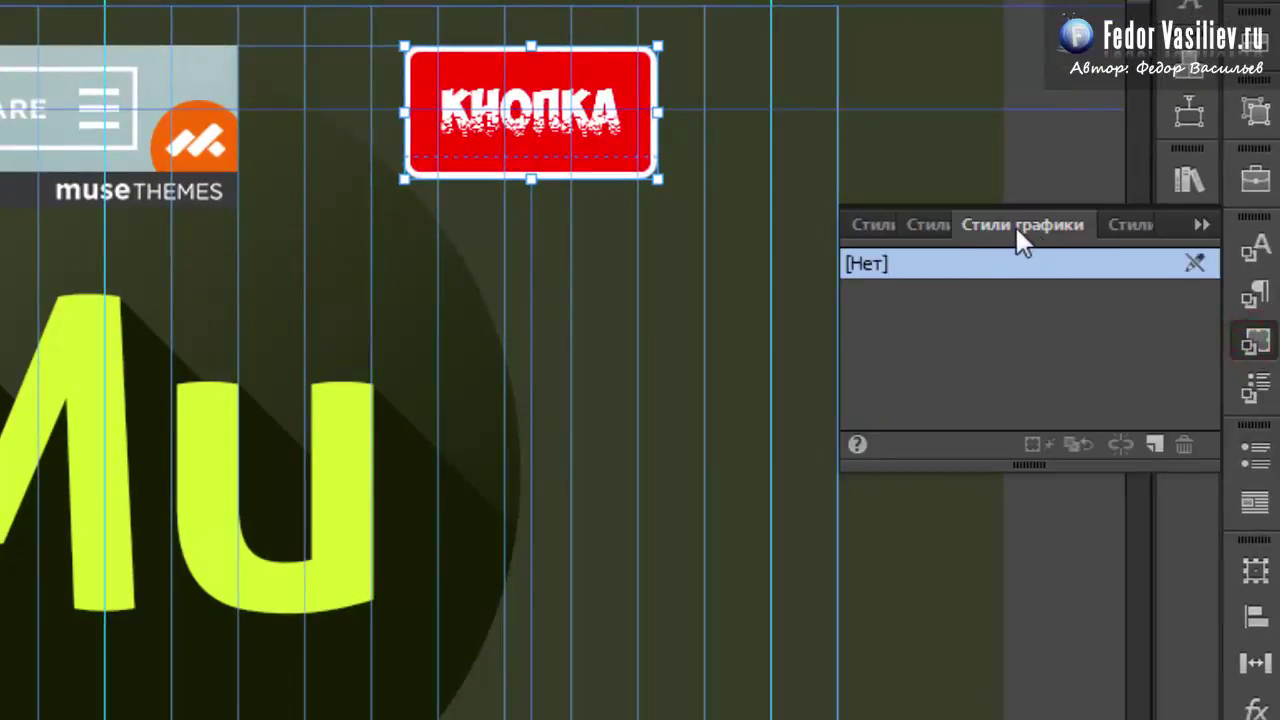
click(1154, 445)
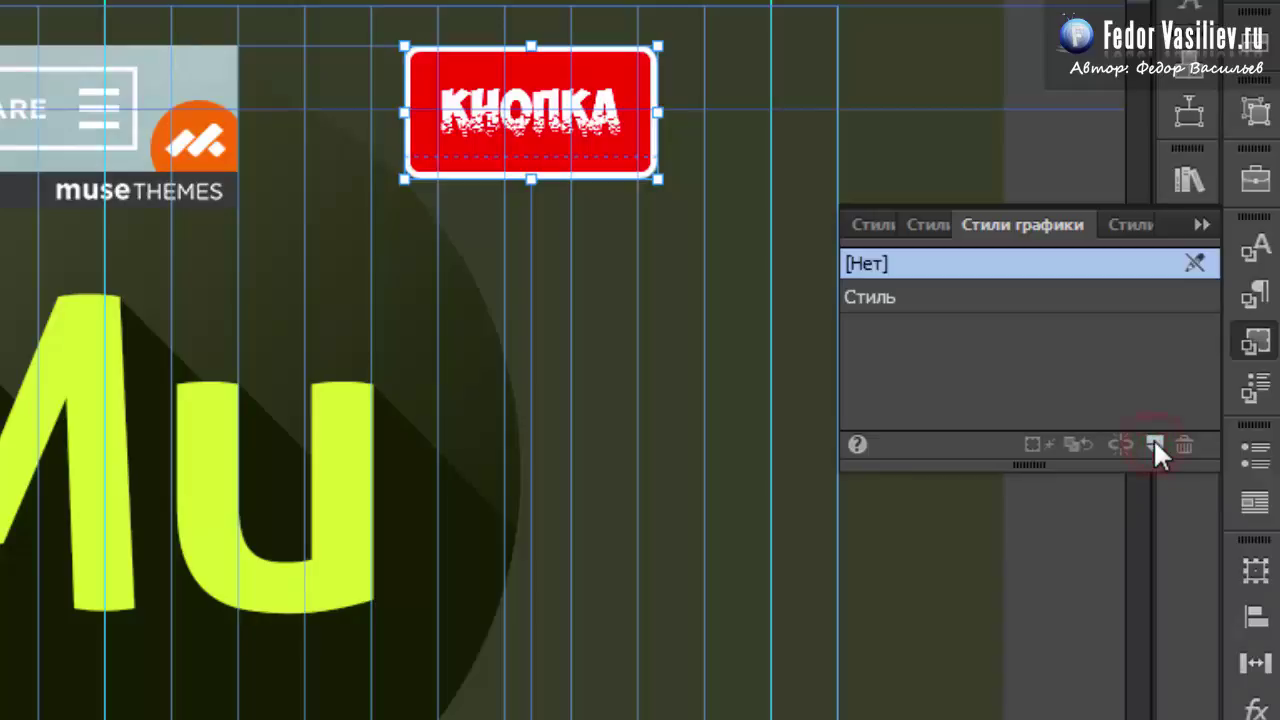
click(872, 294)
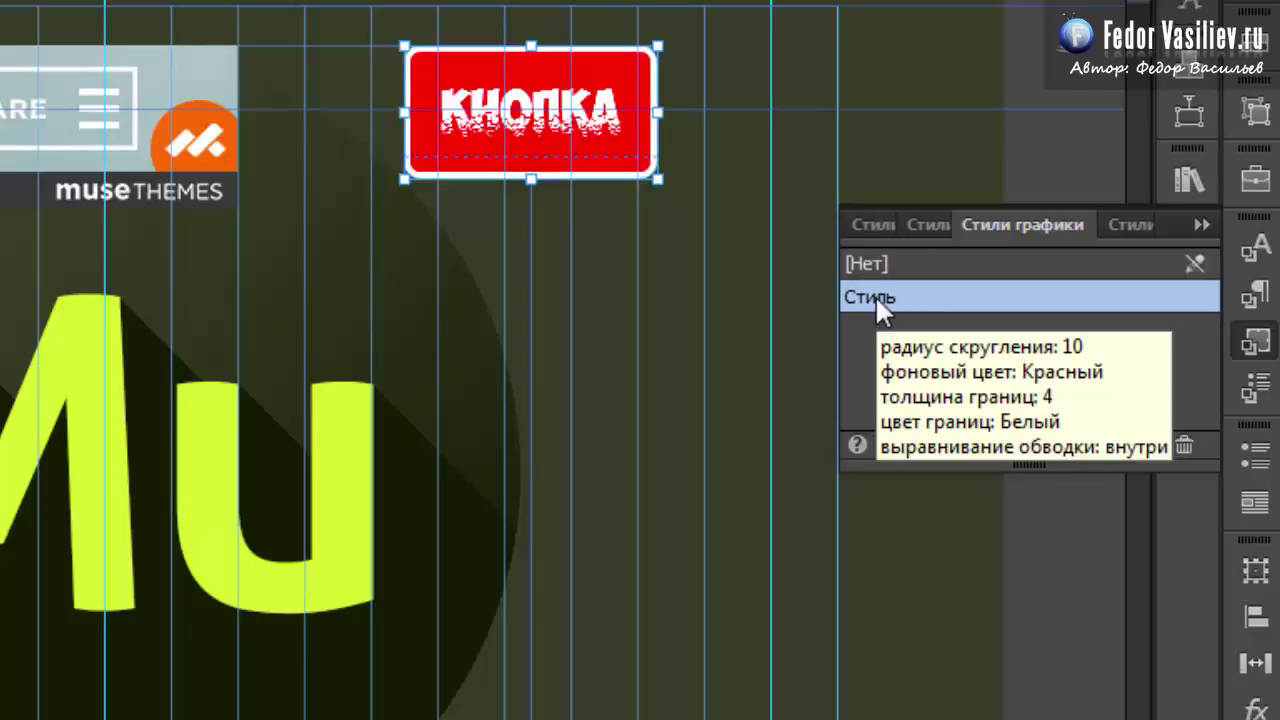
Step: Rename the new graphic style to buttonstyle by pasting the copied class name
double_click(870, 300)
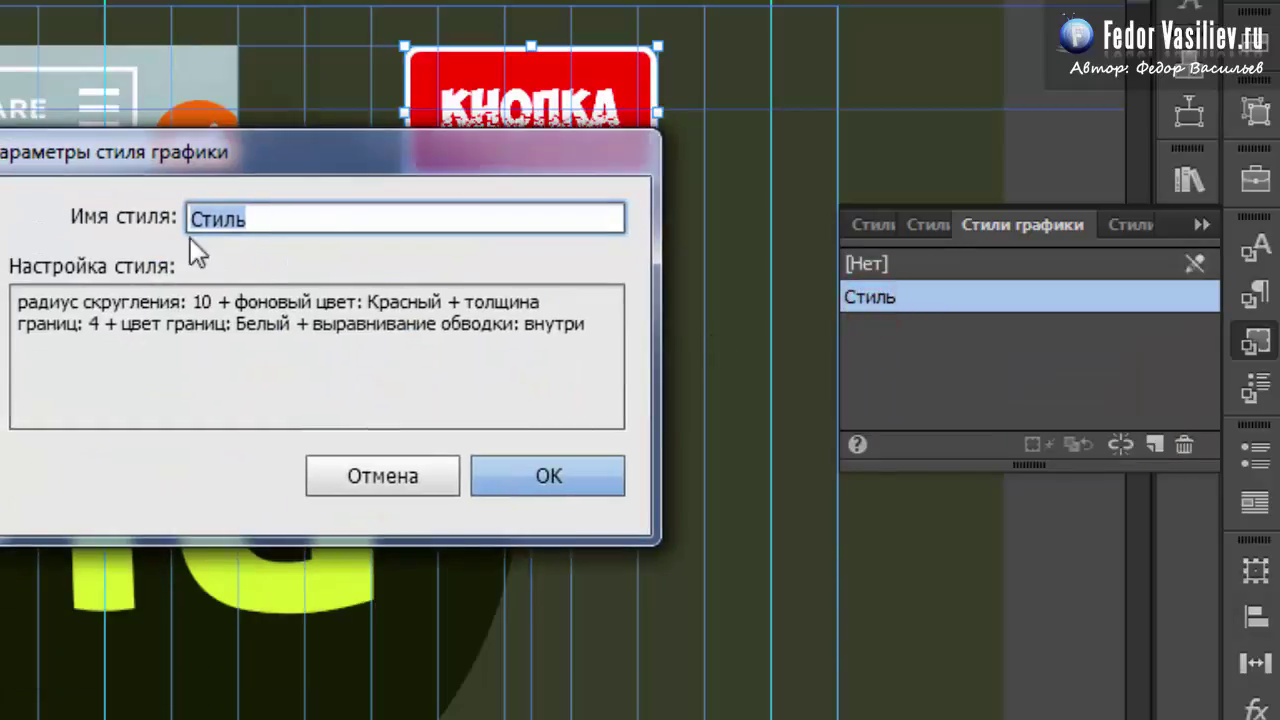
click(260, 218)
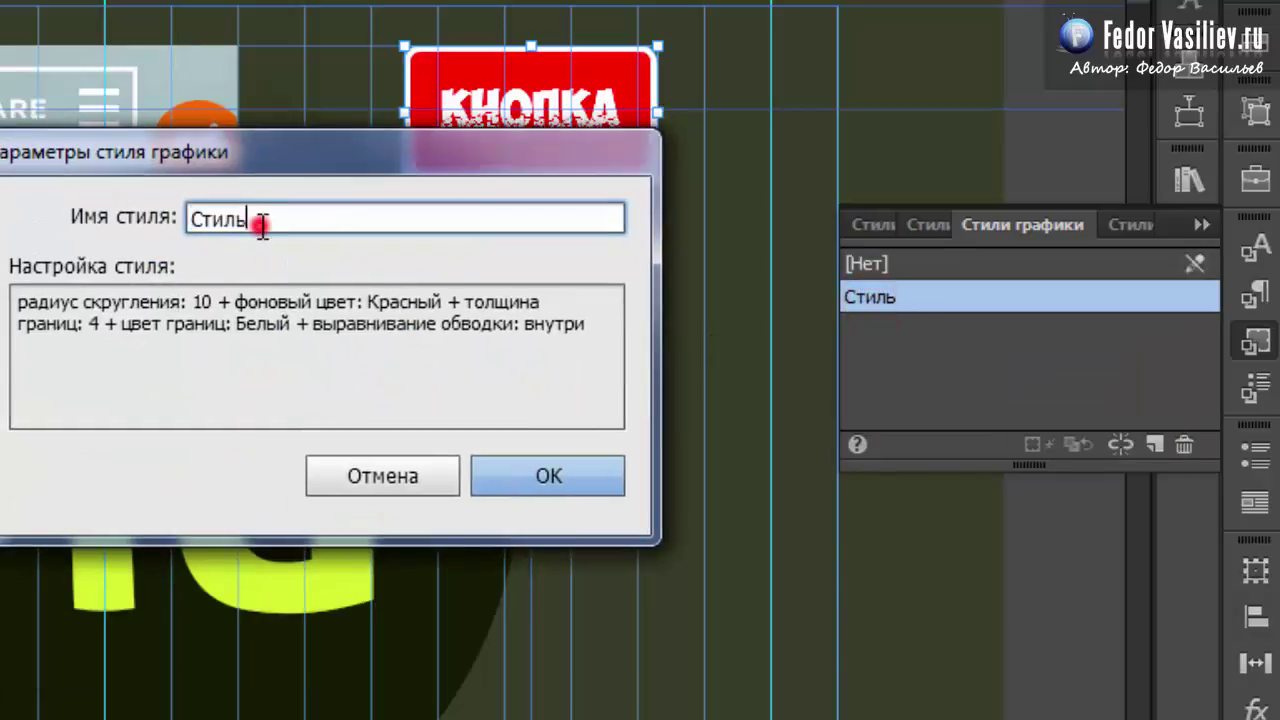
double_click(268, 218)
right_click(215, 220)
click(292, 316)
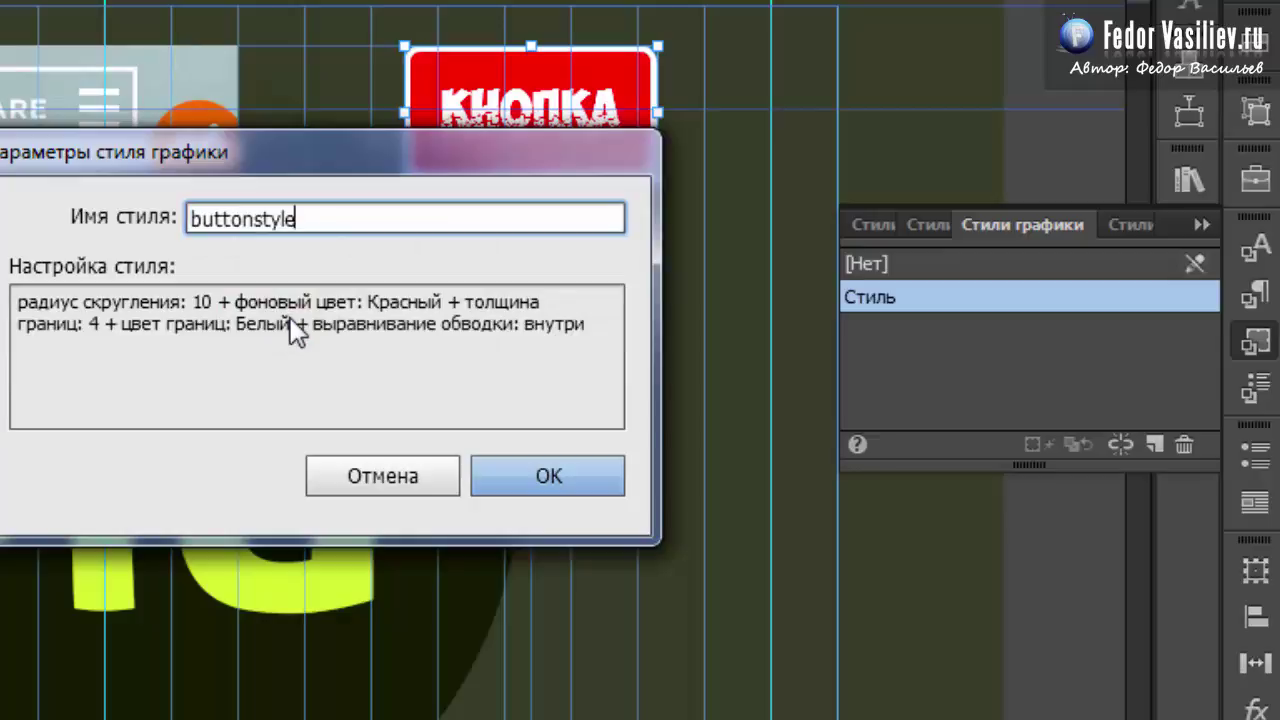
click(517, 477)
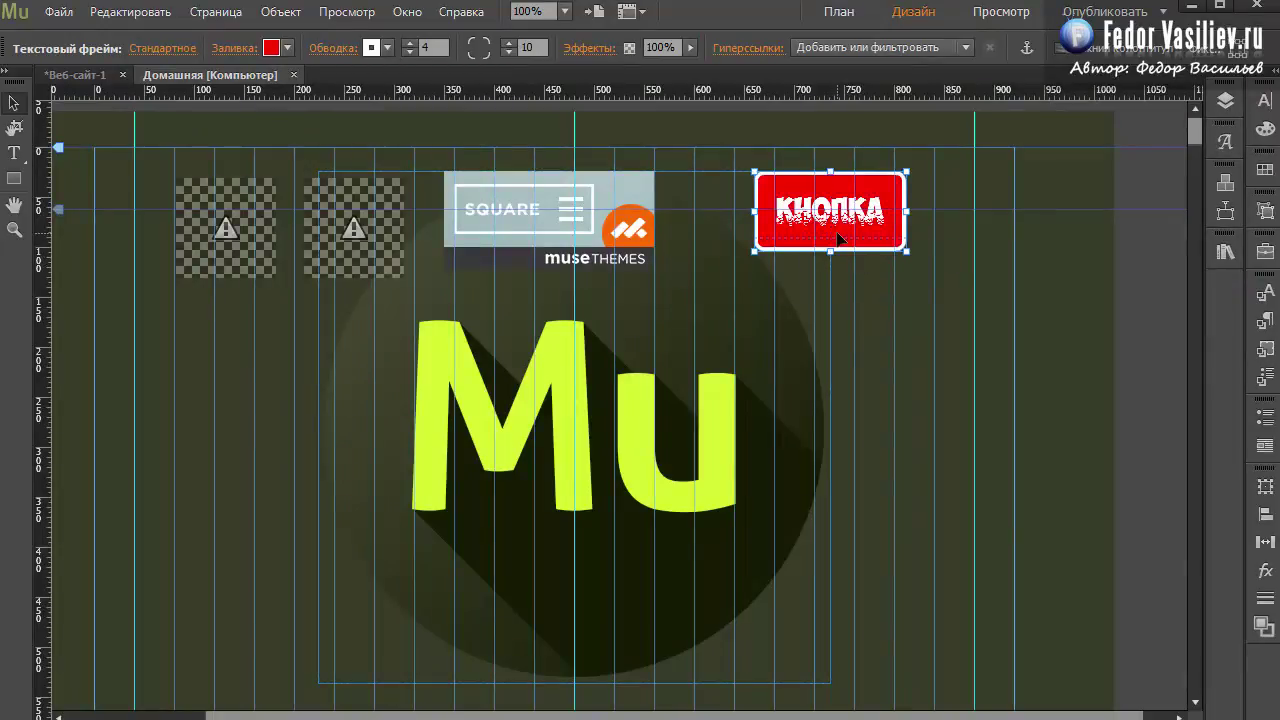
Step: Preview the page in the browser and test opening and closing the menu with the red button
click(58, 11)
click(161, 352)
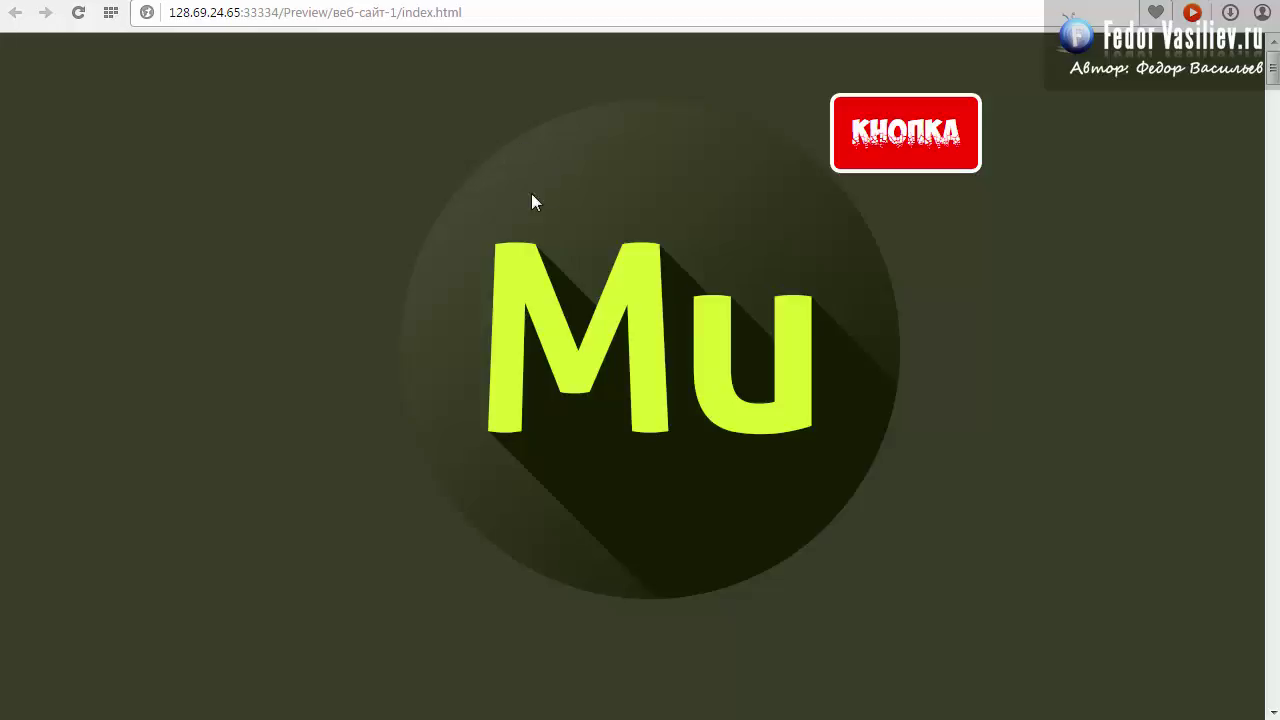
click(894, 149)
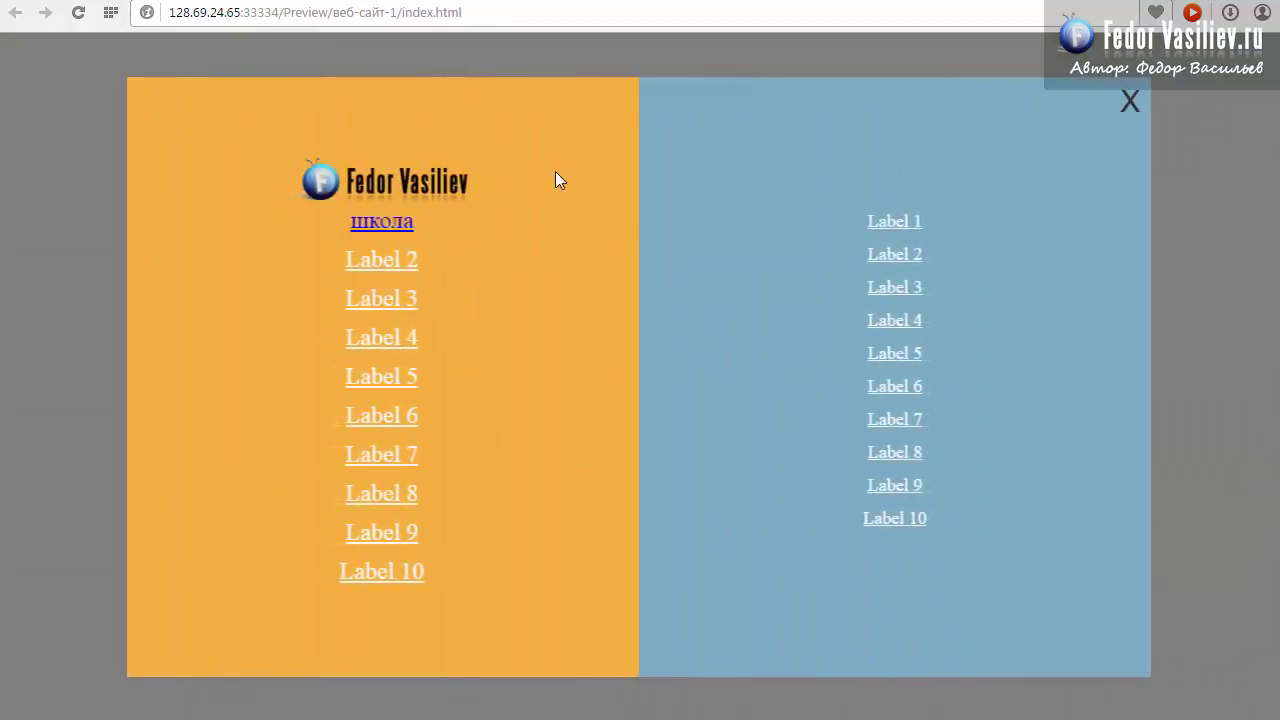
click(1130, 102)
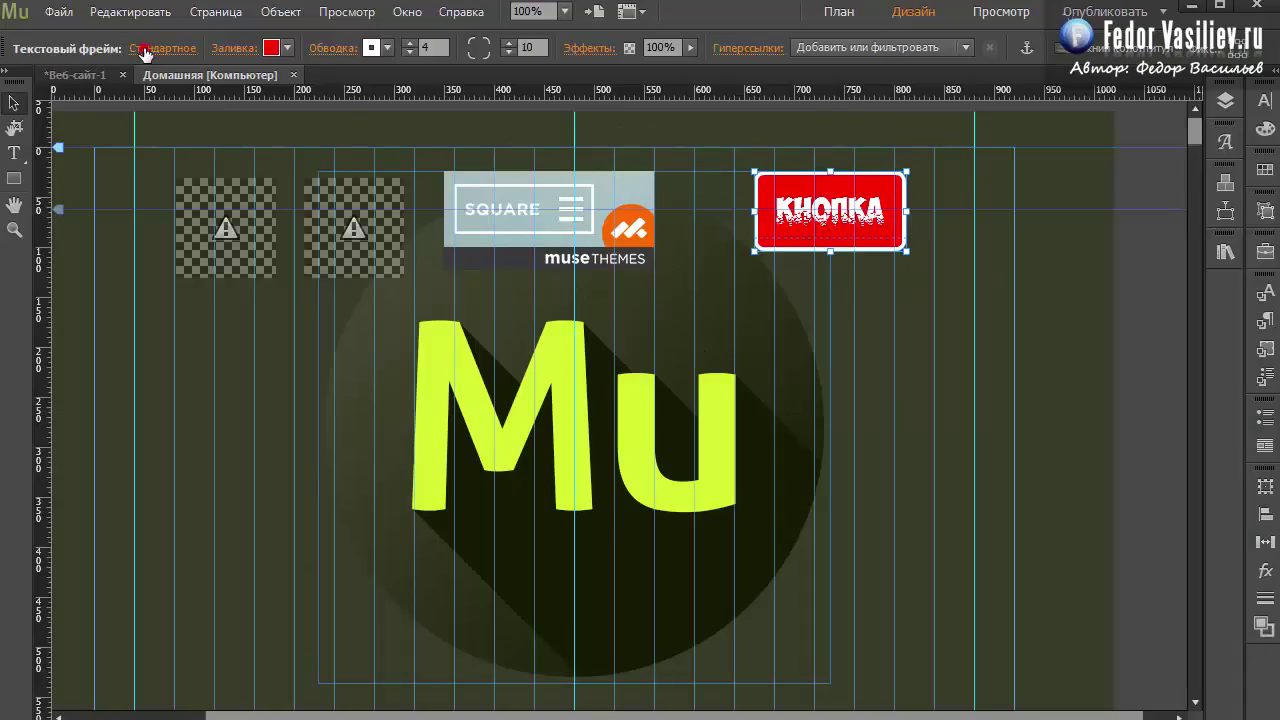
Step: Give the red button's rollover state a lighter, pinkish-red fill color
click(145, 52)
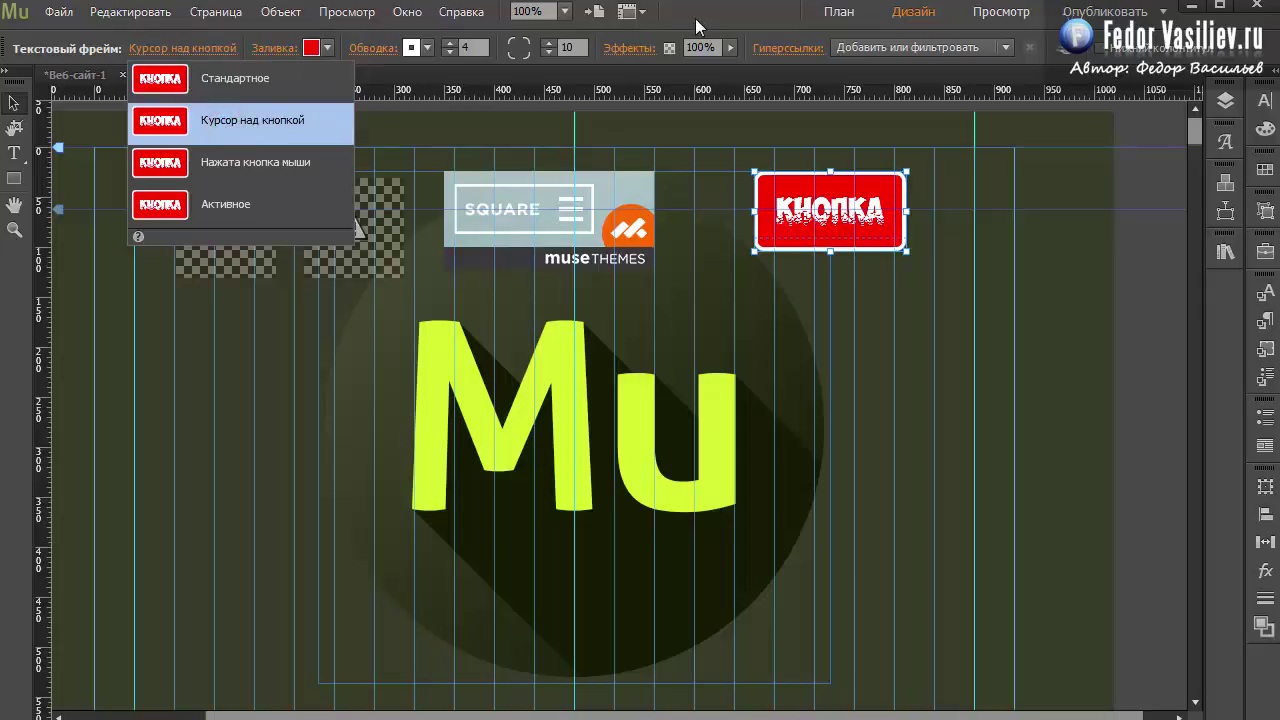
click(226, 123)
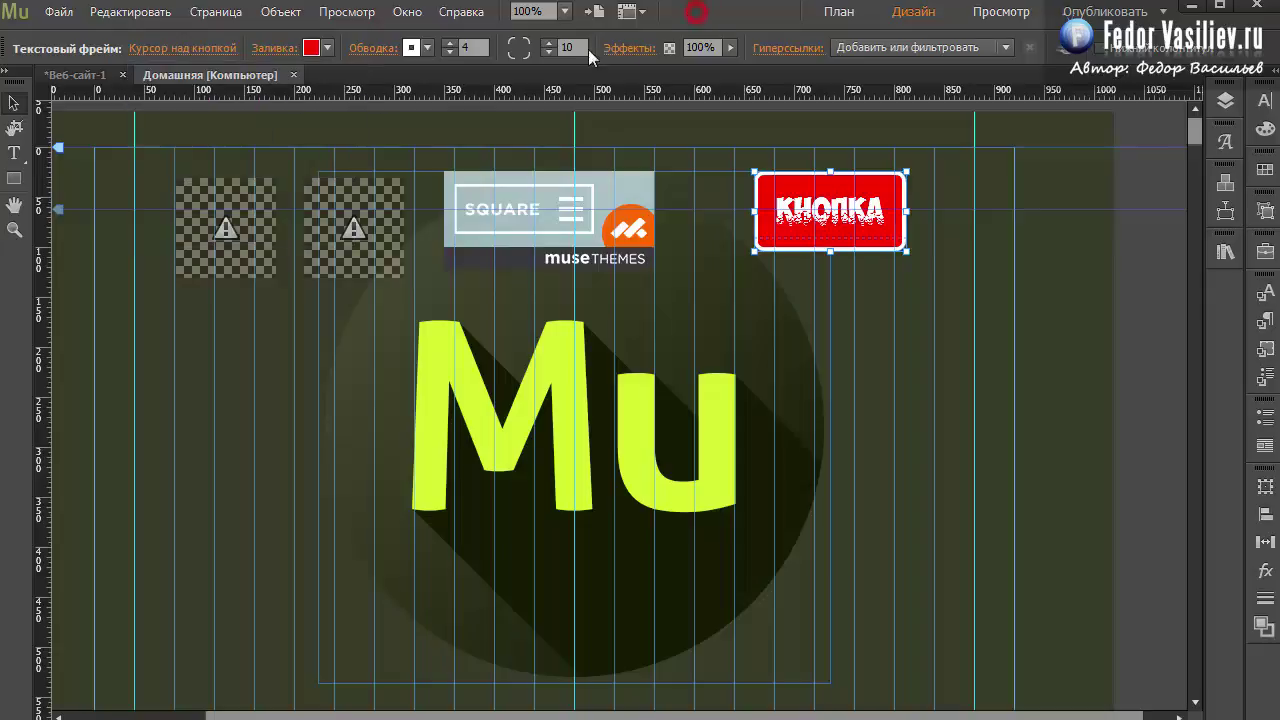
click(272, 50)
click(347, 193)
drag(483, 99, 441, 103)
click(696, 28)
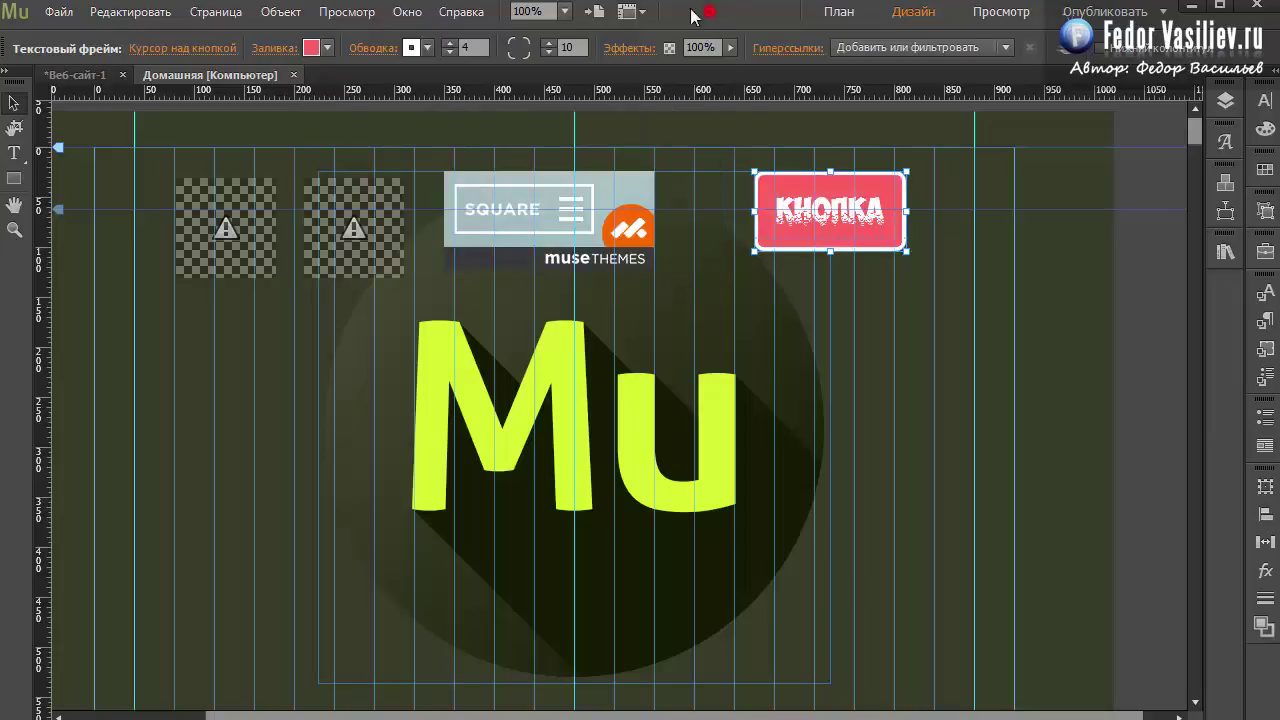
Step: Preview the page in the browser again, checking the button's rollover color and opening and closing the menu
click(64, 14)
click(172, 353)
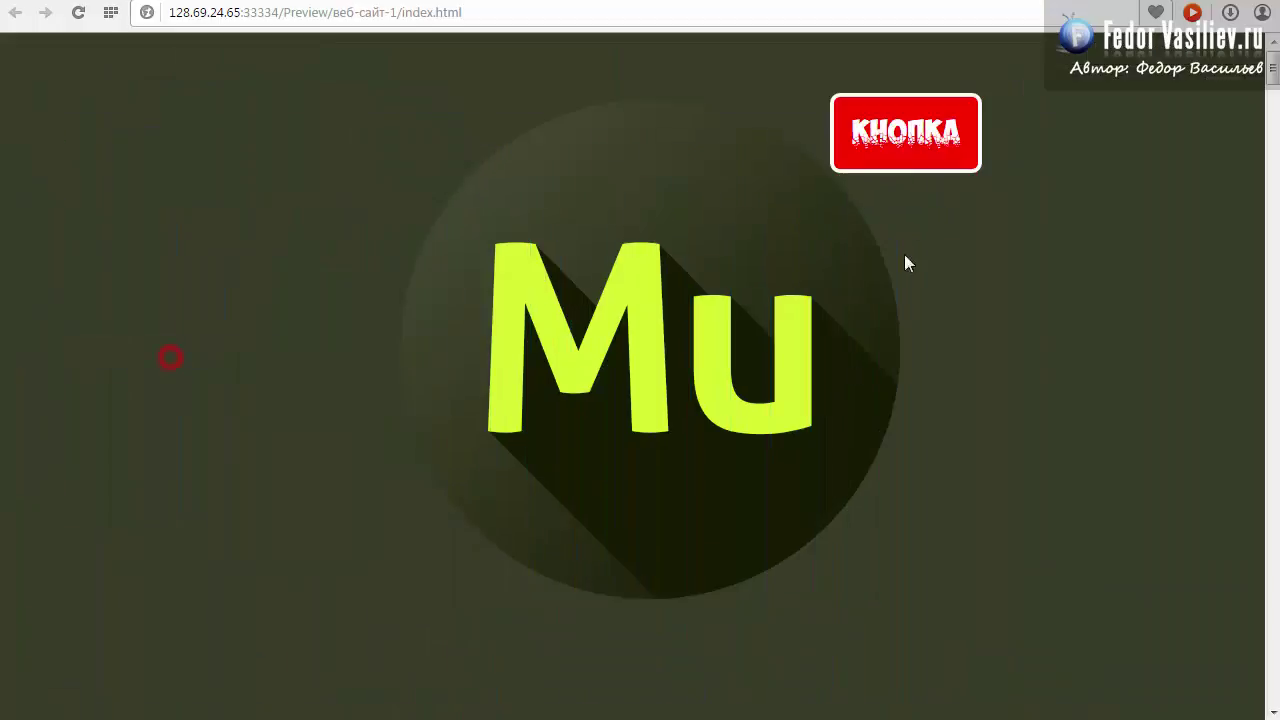
click(920, 166)
click(882, 138)
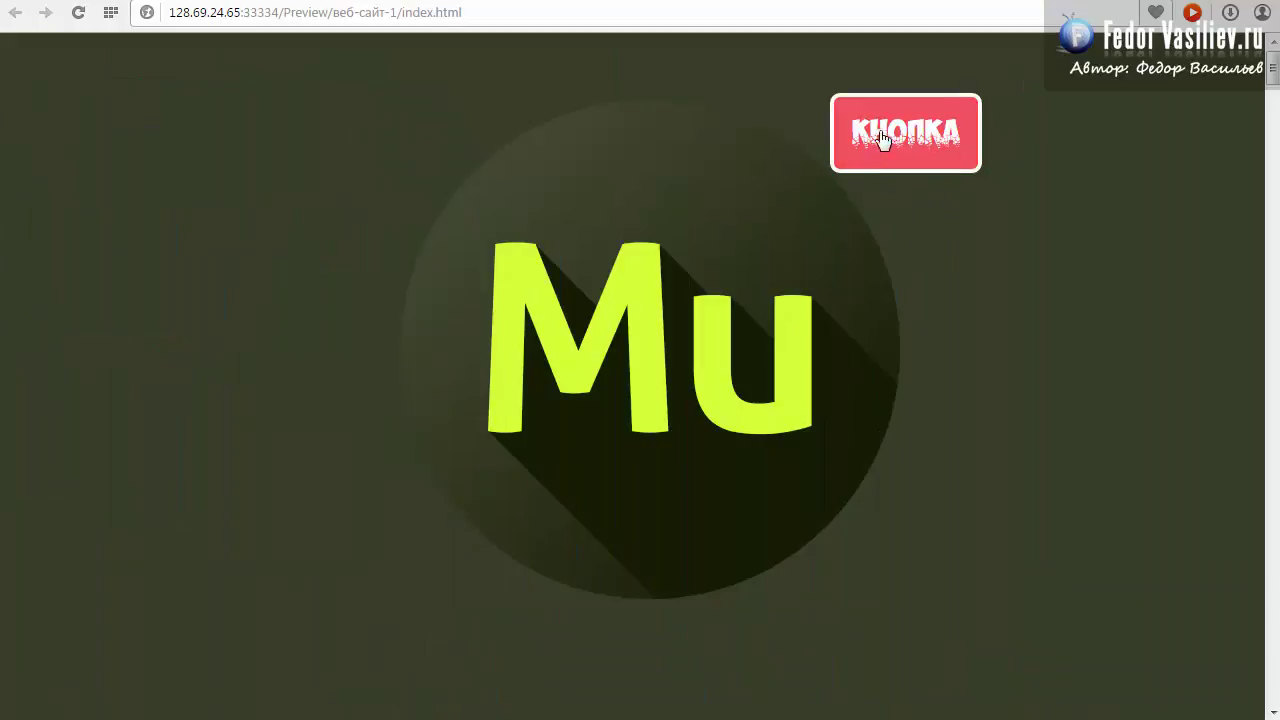
click(888, 140)
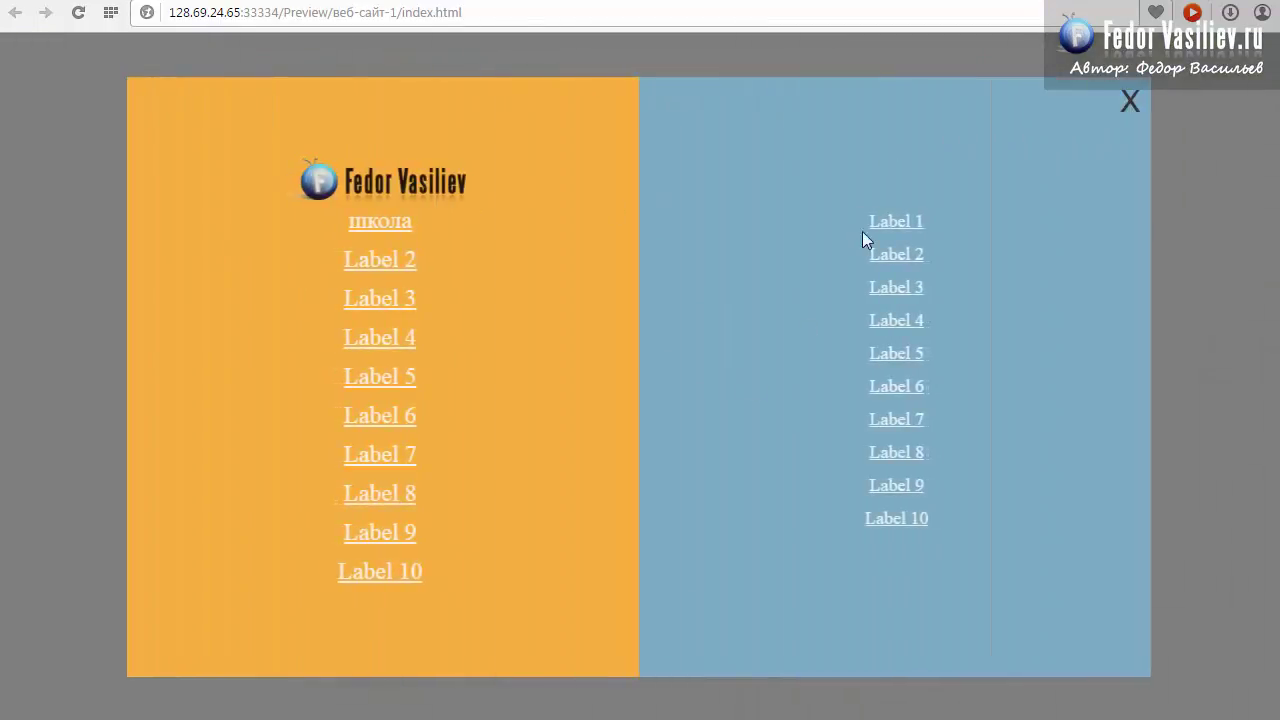
click(1126, 106)
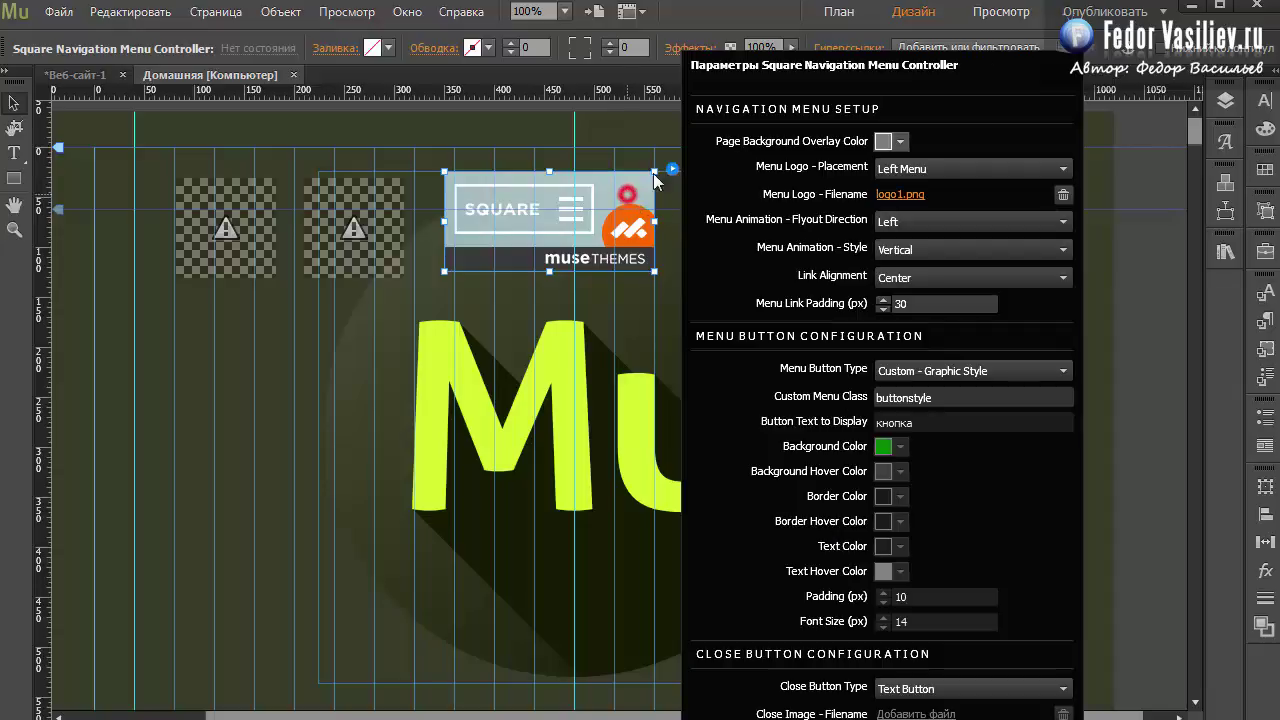
Step: Open the Square controller's options and view the available Close Button Type choices
click(622, 194)
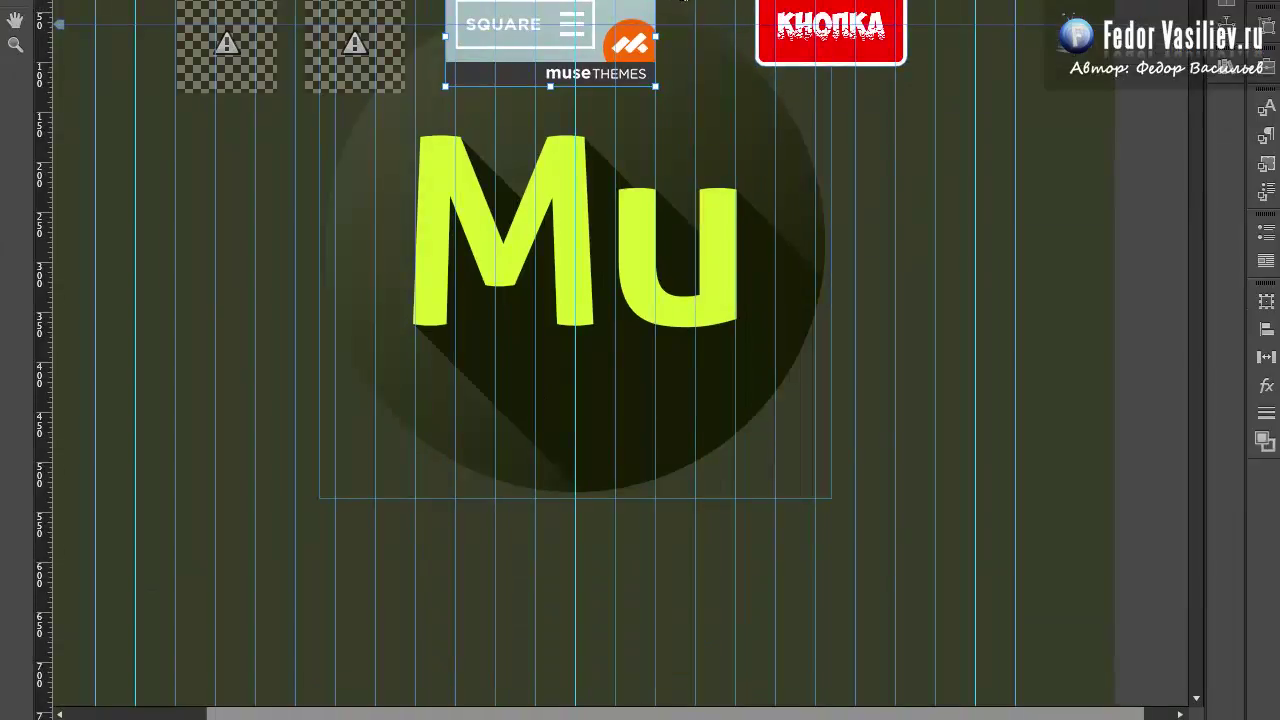
click(683, 4)
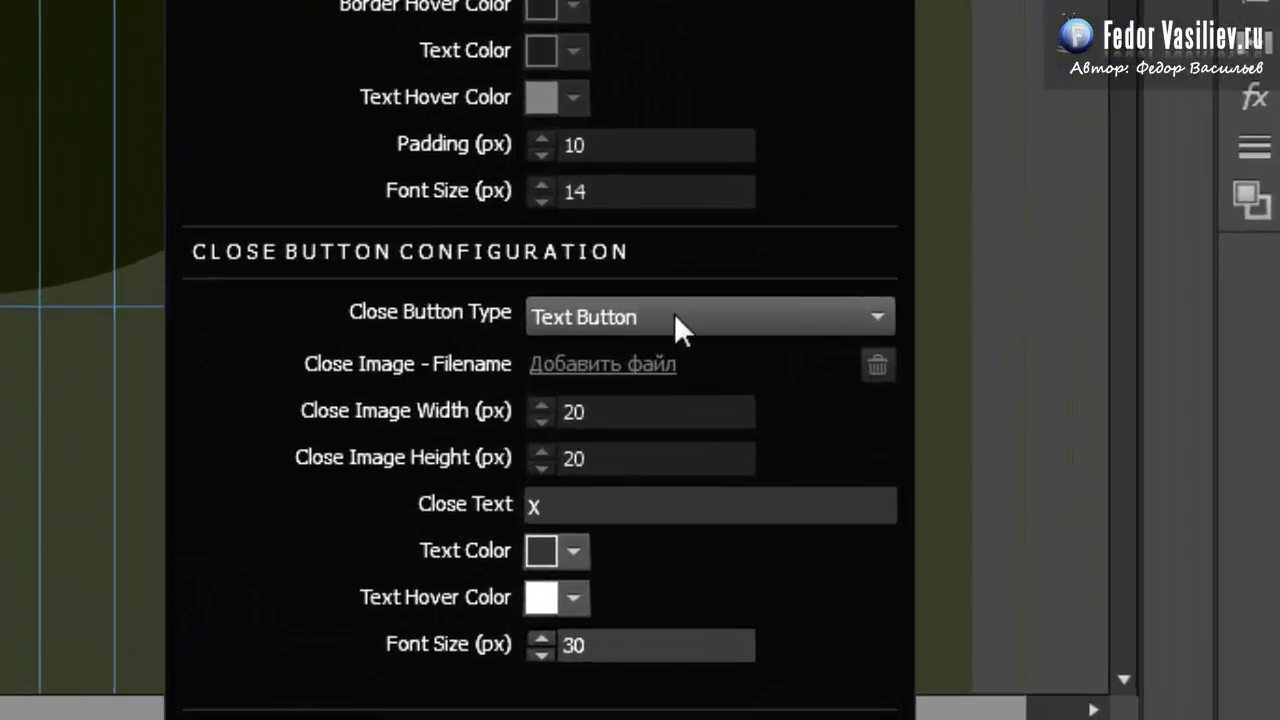
click(581, 306)
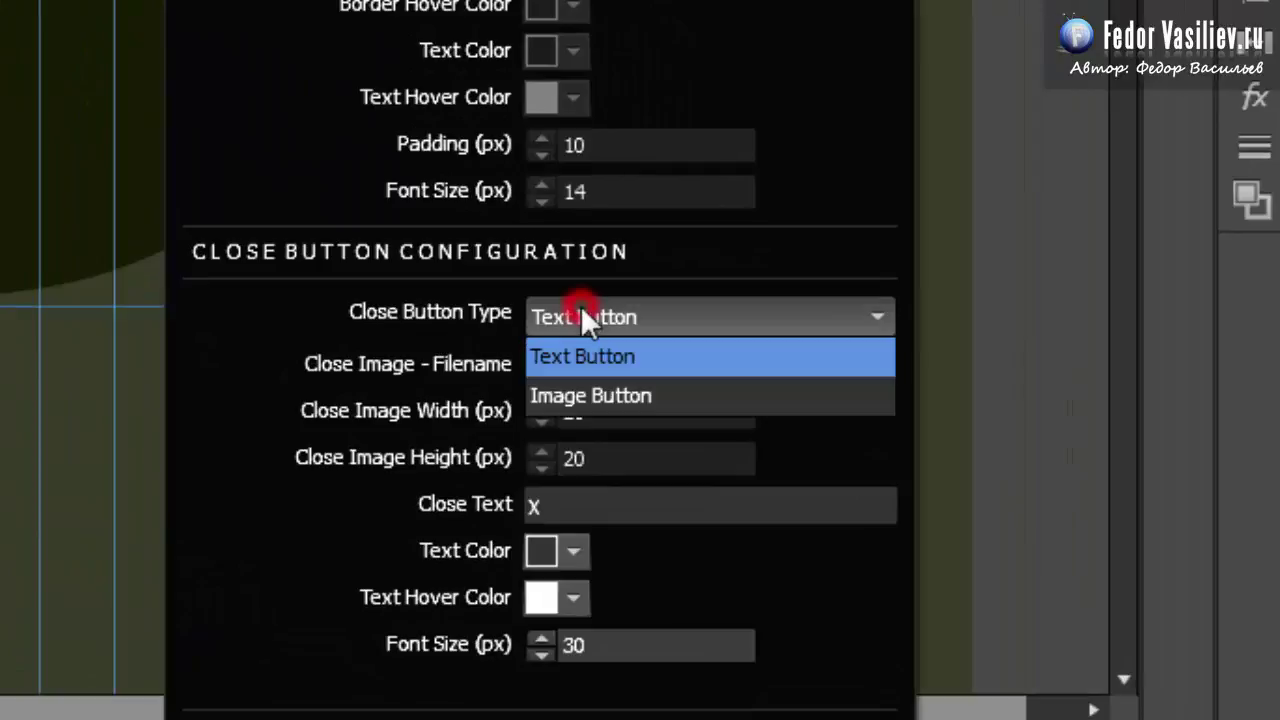
click(581, 308)
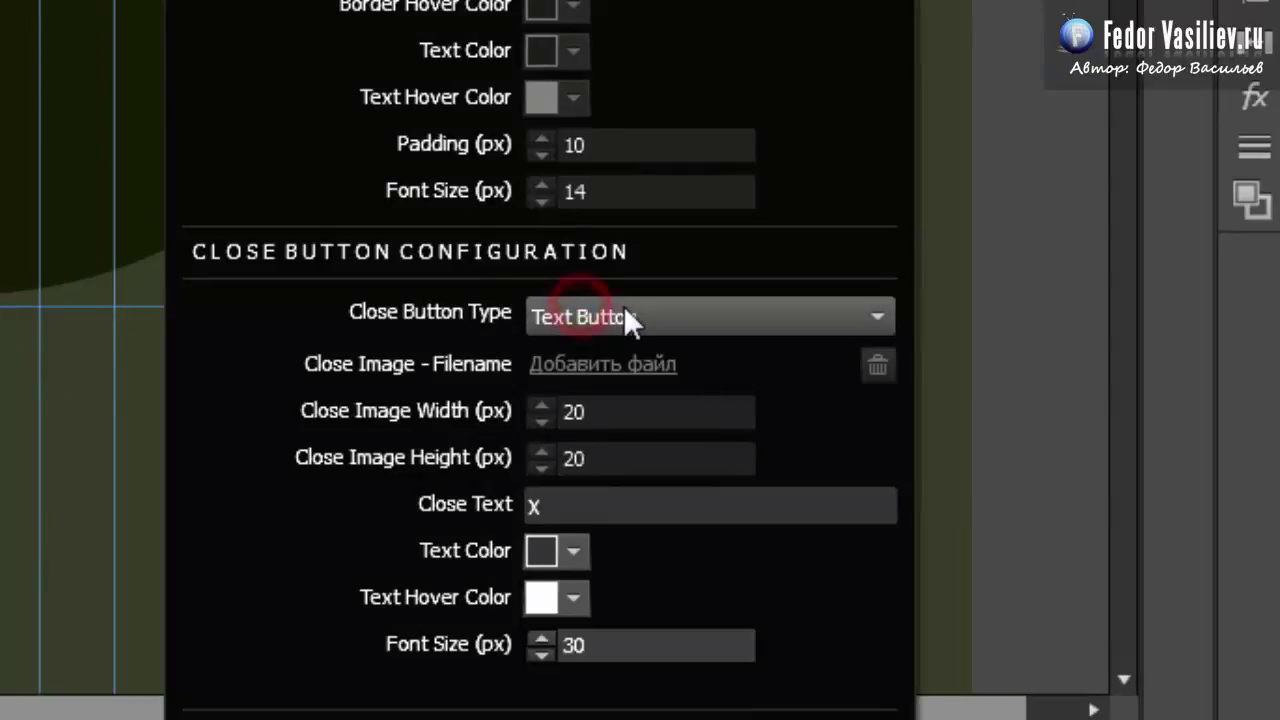
click(623, 309)
click(623, 309)
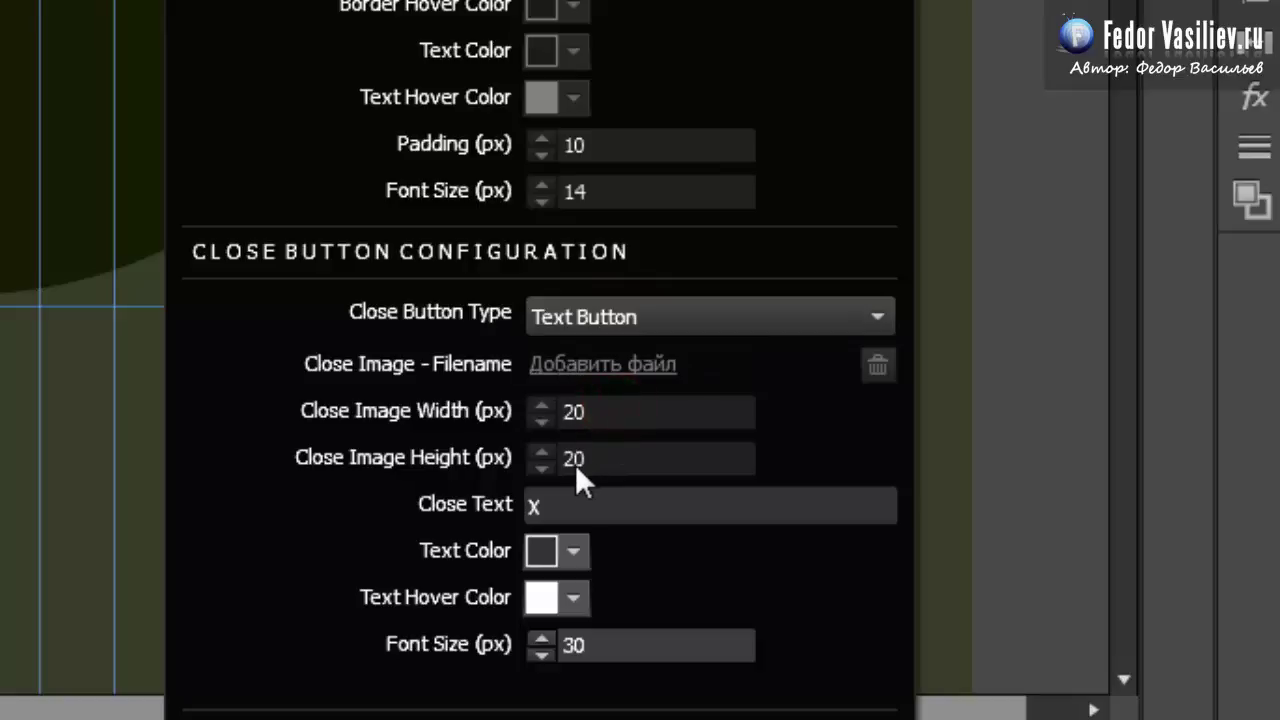
Step: Open the Close Text value in the close button configuration for editing
click(583, 509)
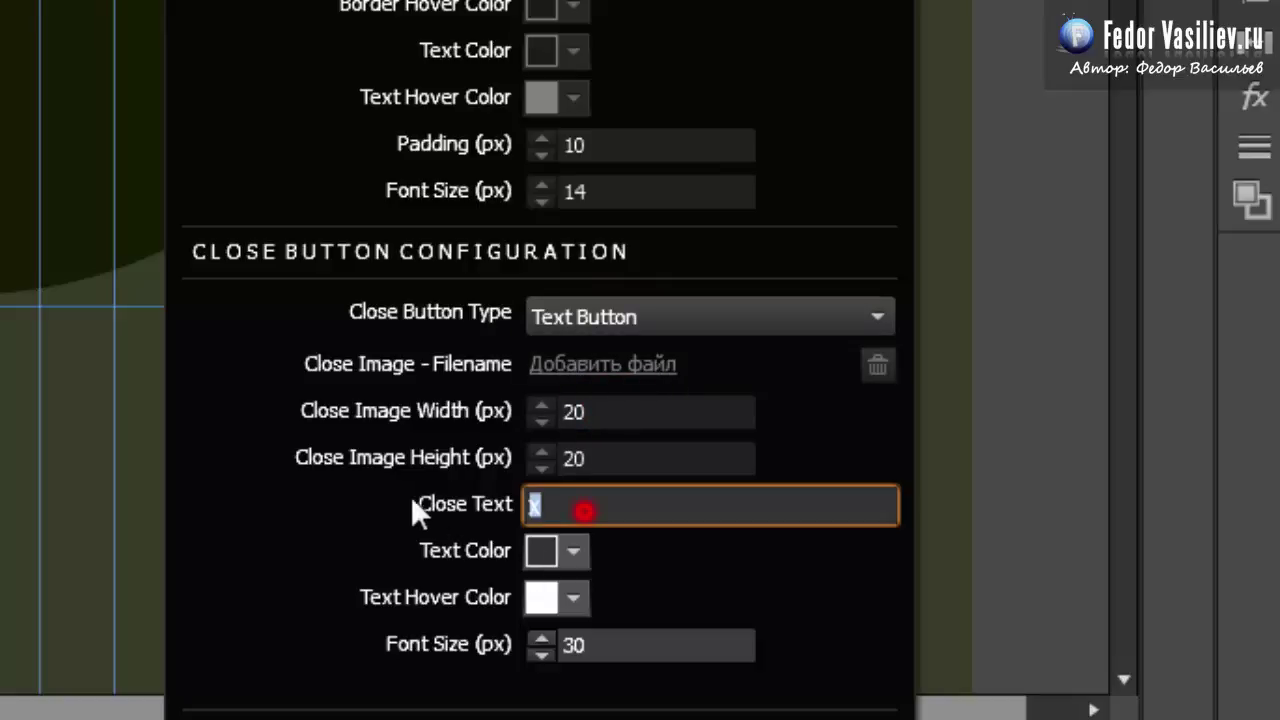
click(582, 507)
double_click(578, 506)
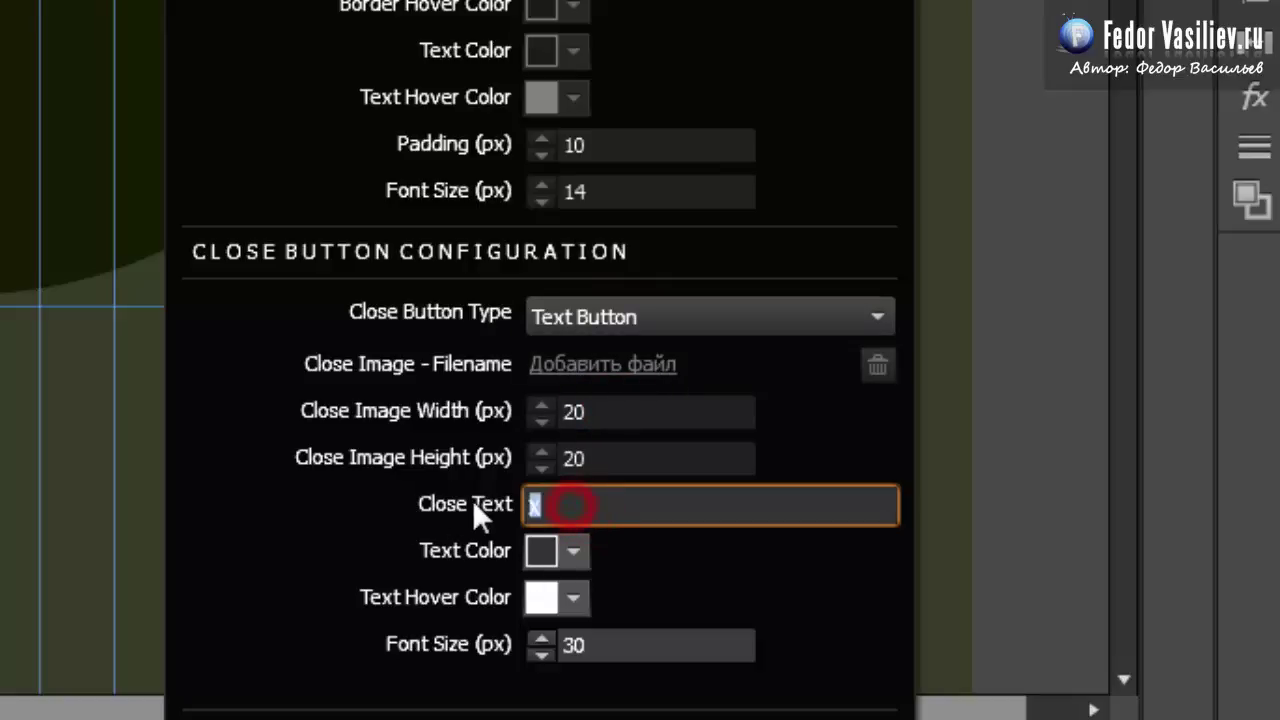
click(575, 507)
double_click(580, 506)
click(556, 500)
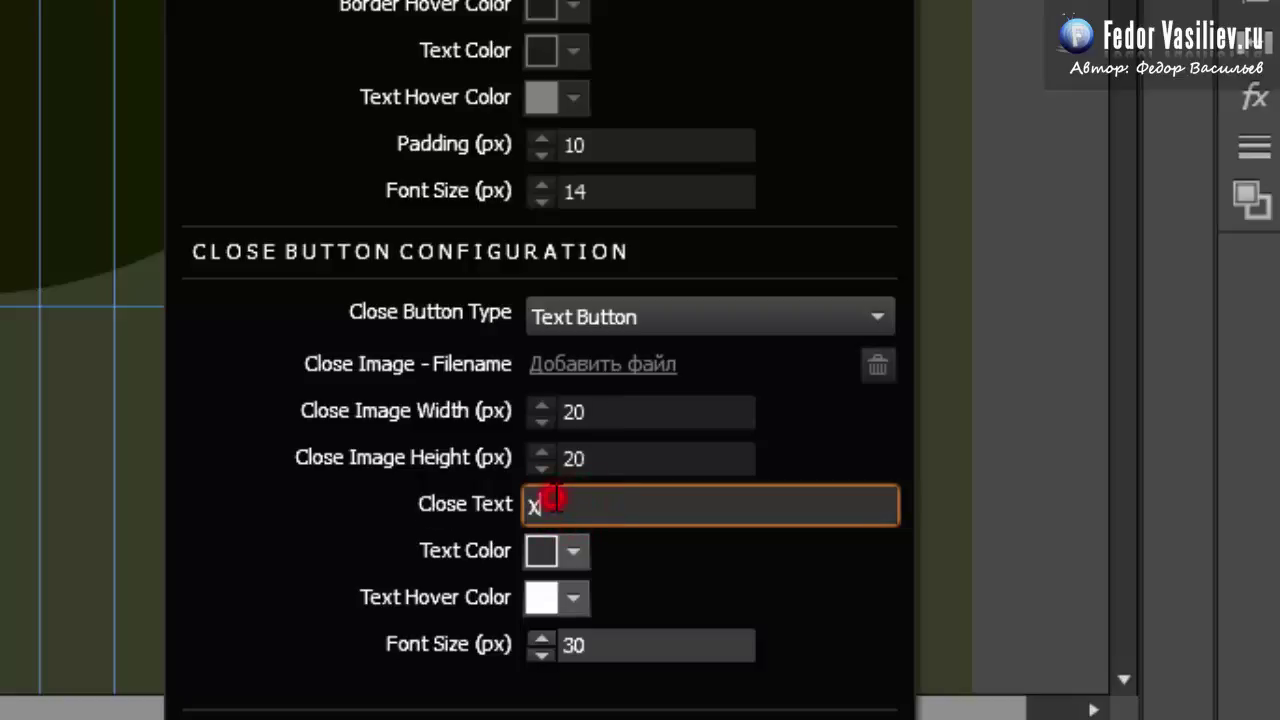